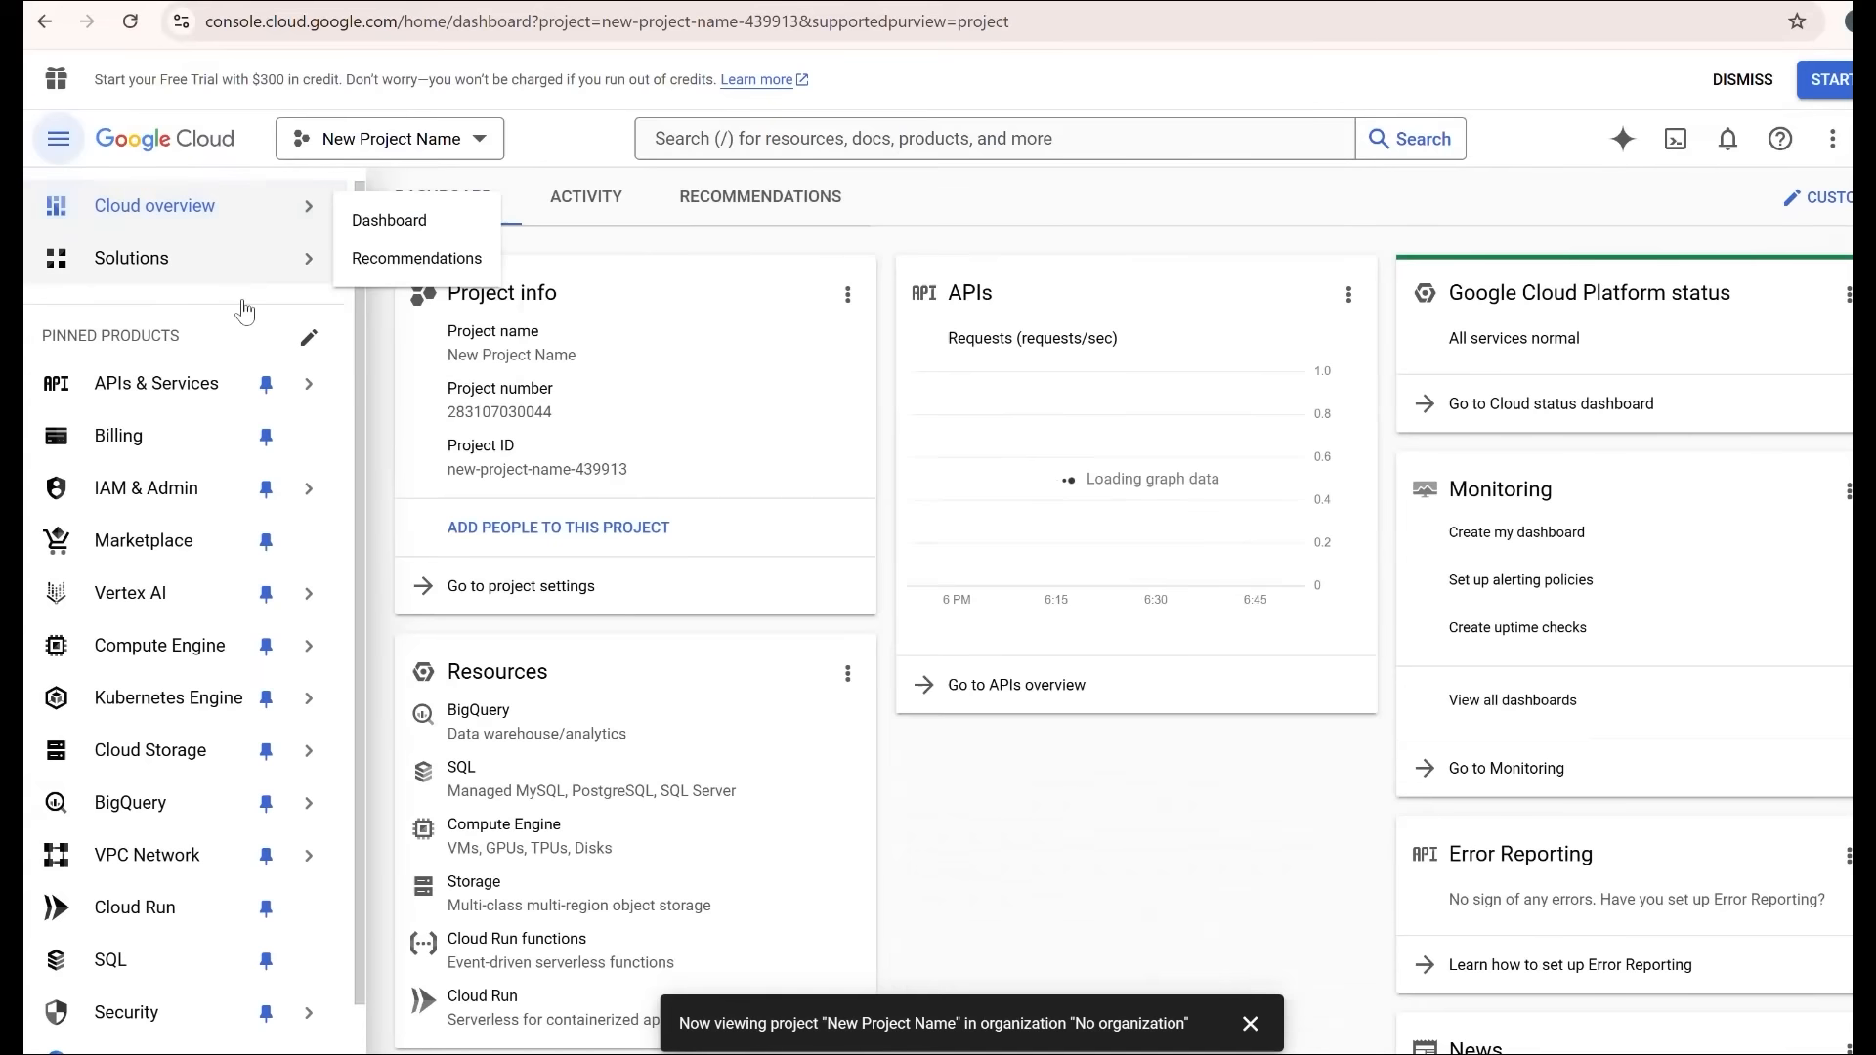
From the enabled APIs & services page, search for "indexing api" and enable the Web Search Indexing API for the project.
mouse_move(107, 401)
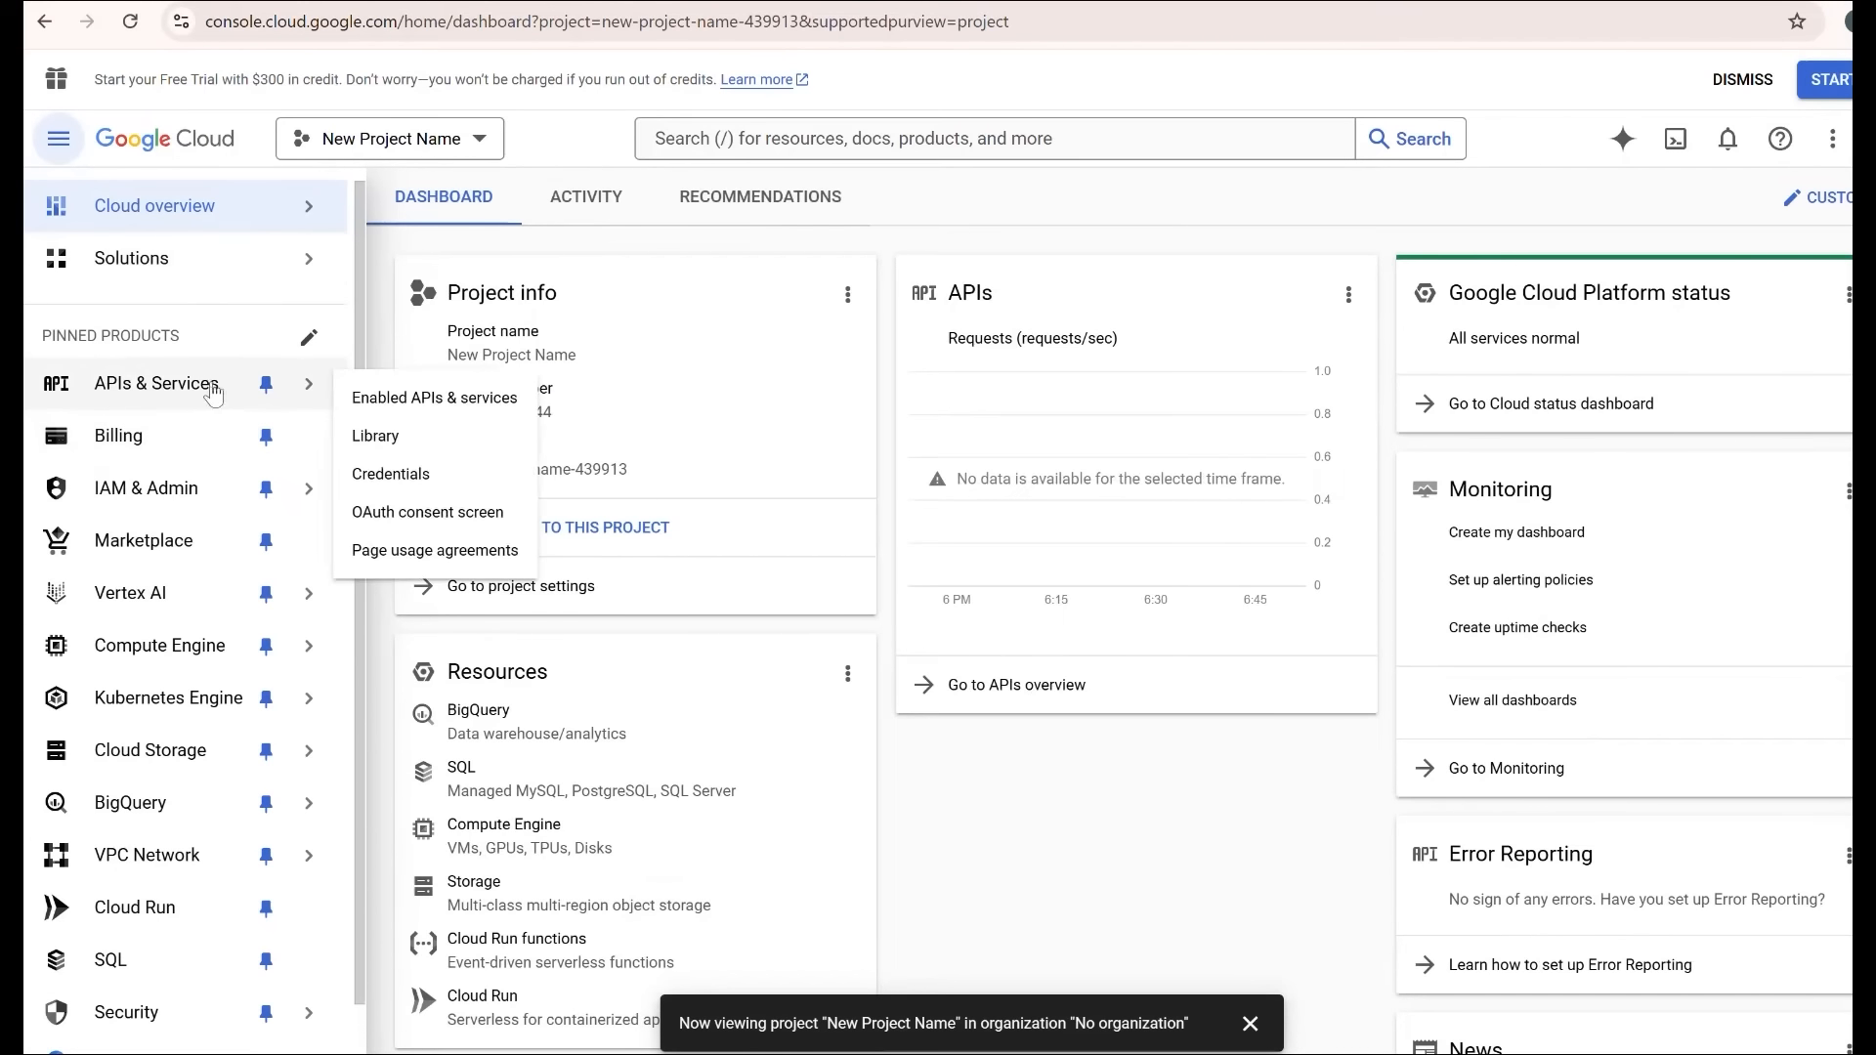
left_click(401, 398)
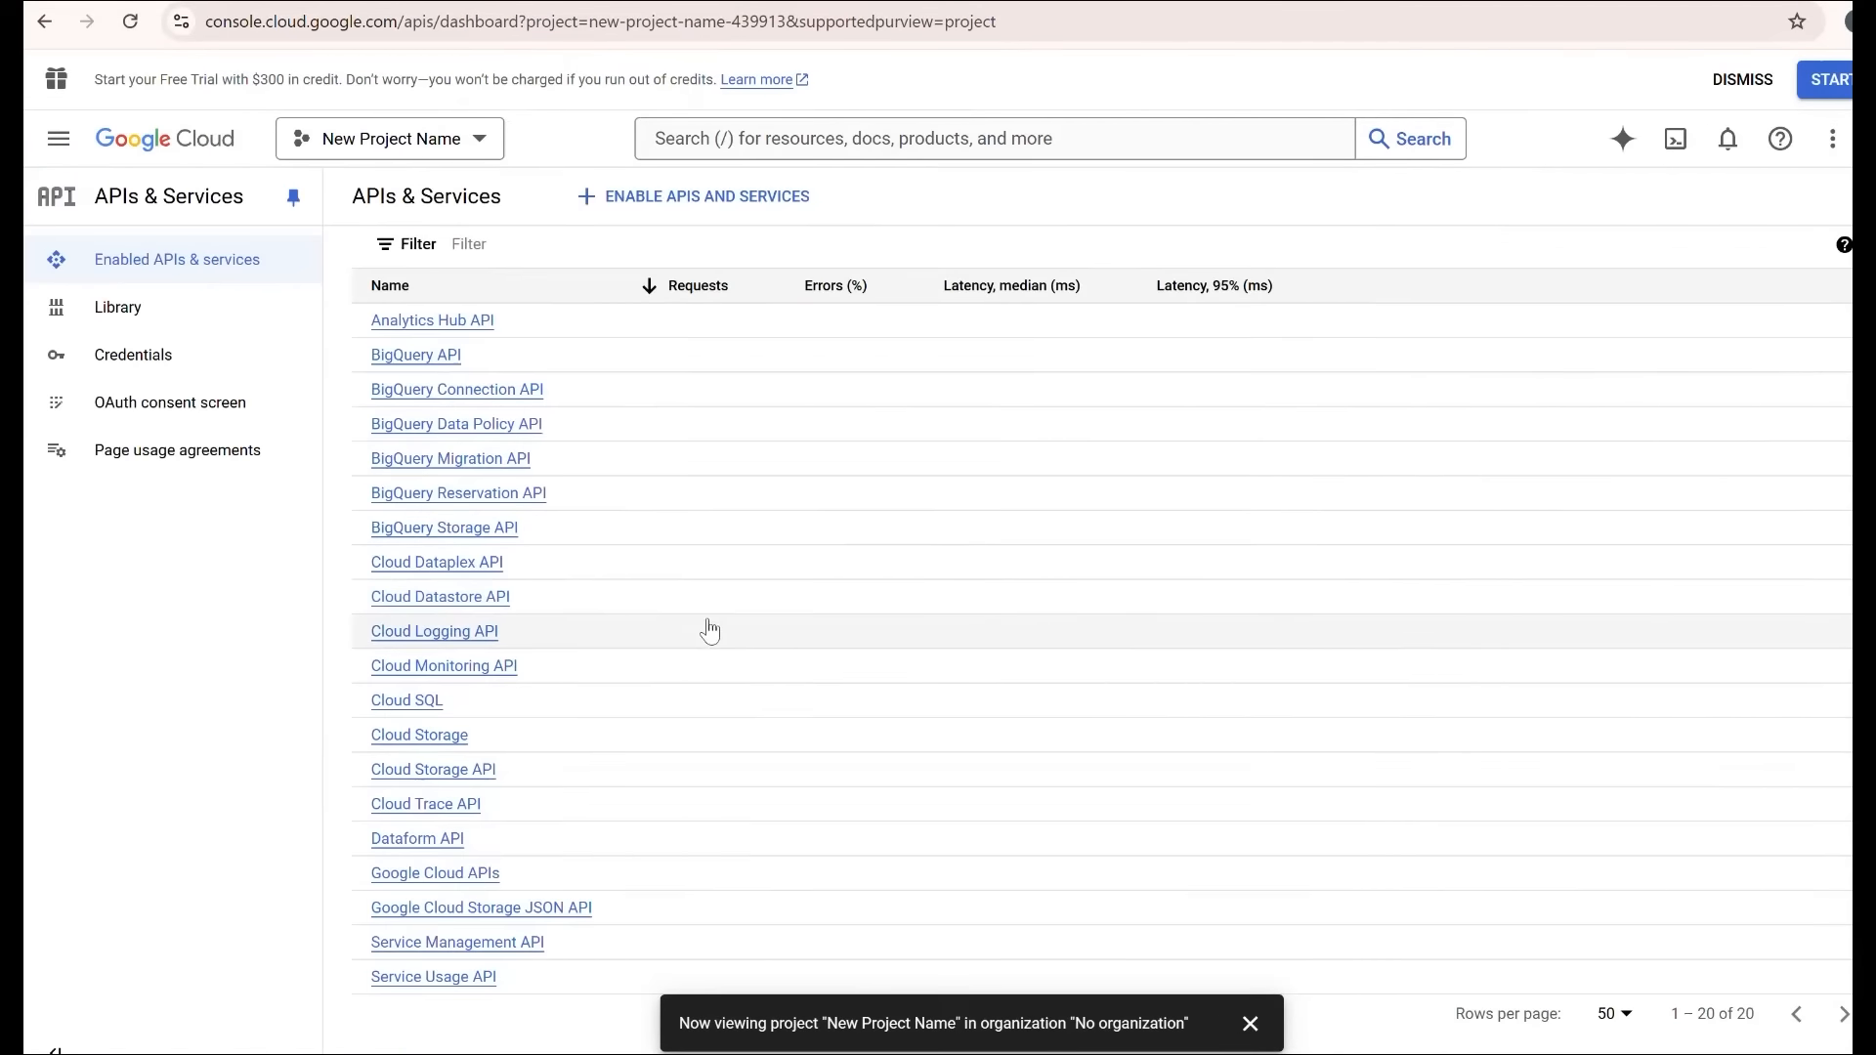
left_click(855, 140)
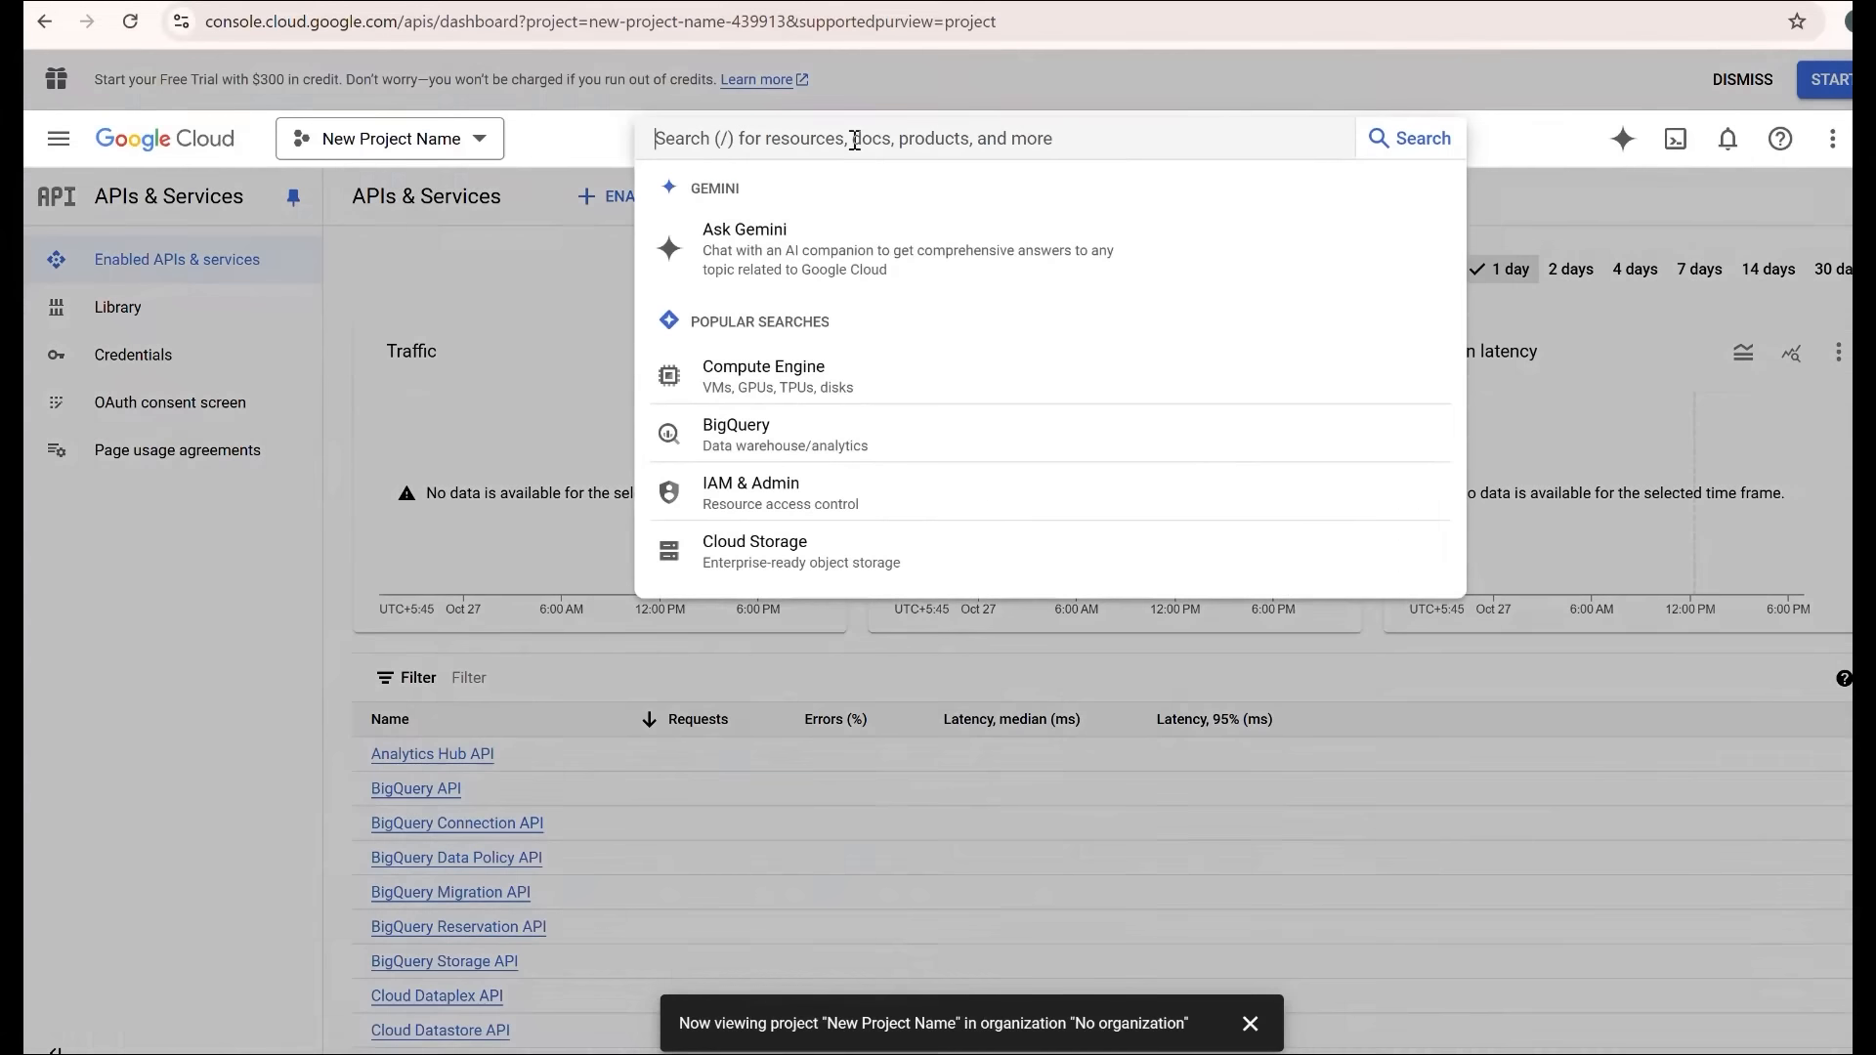
type("indexing api")
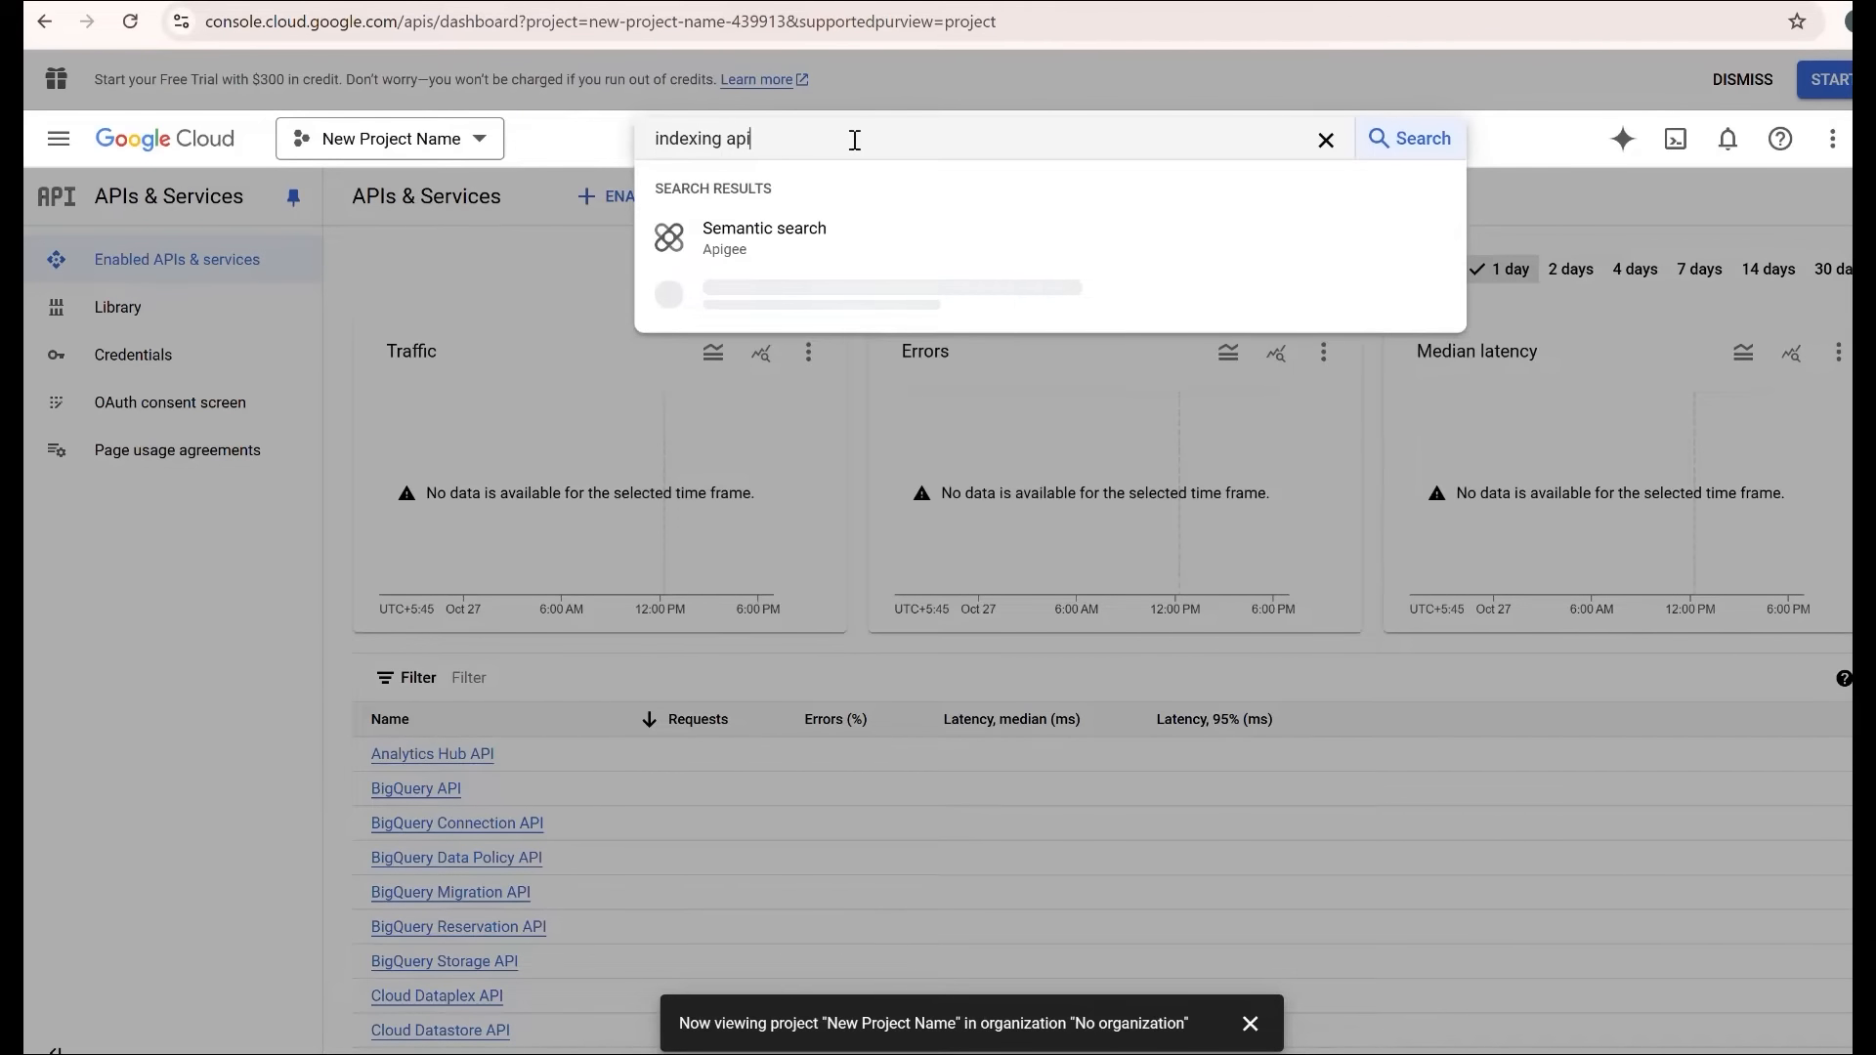
key("Return")
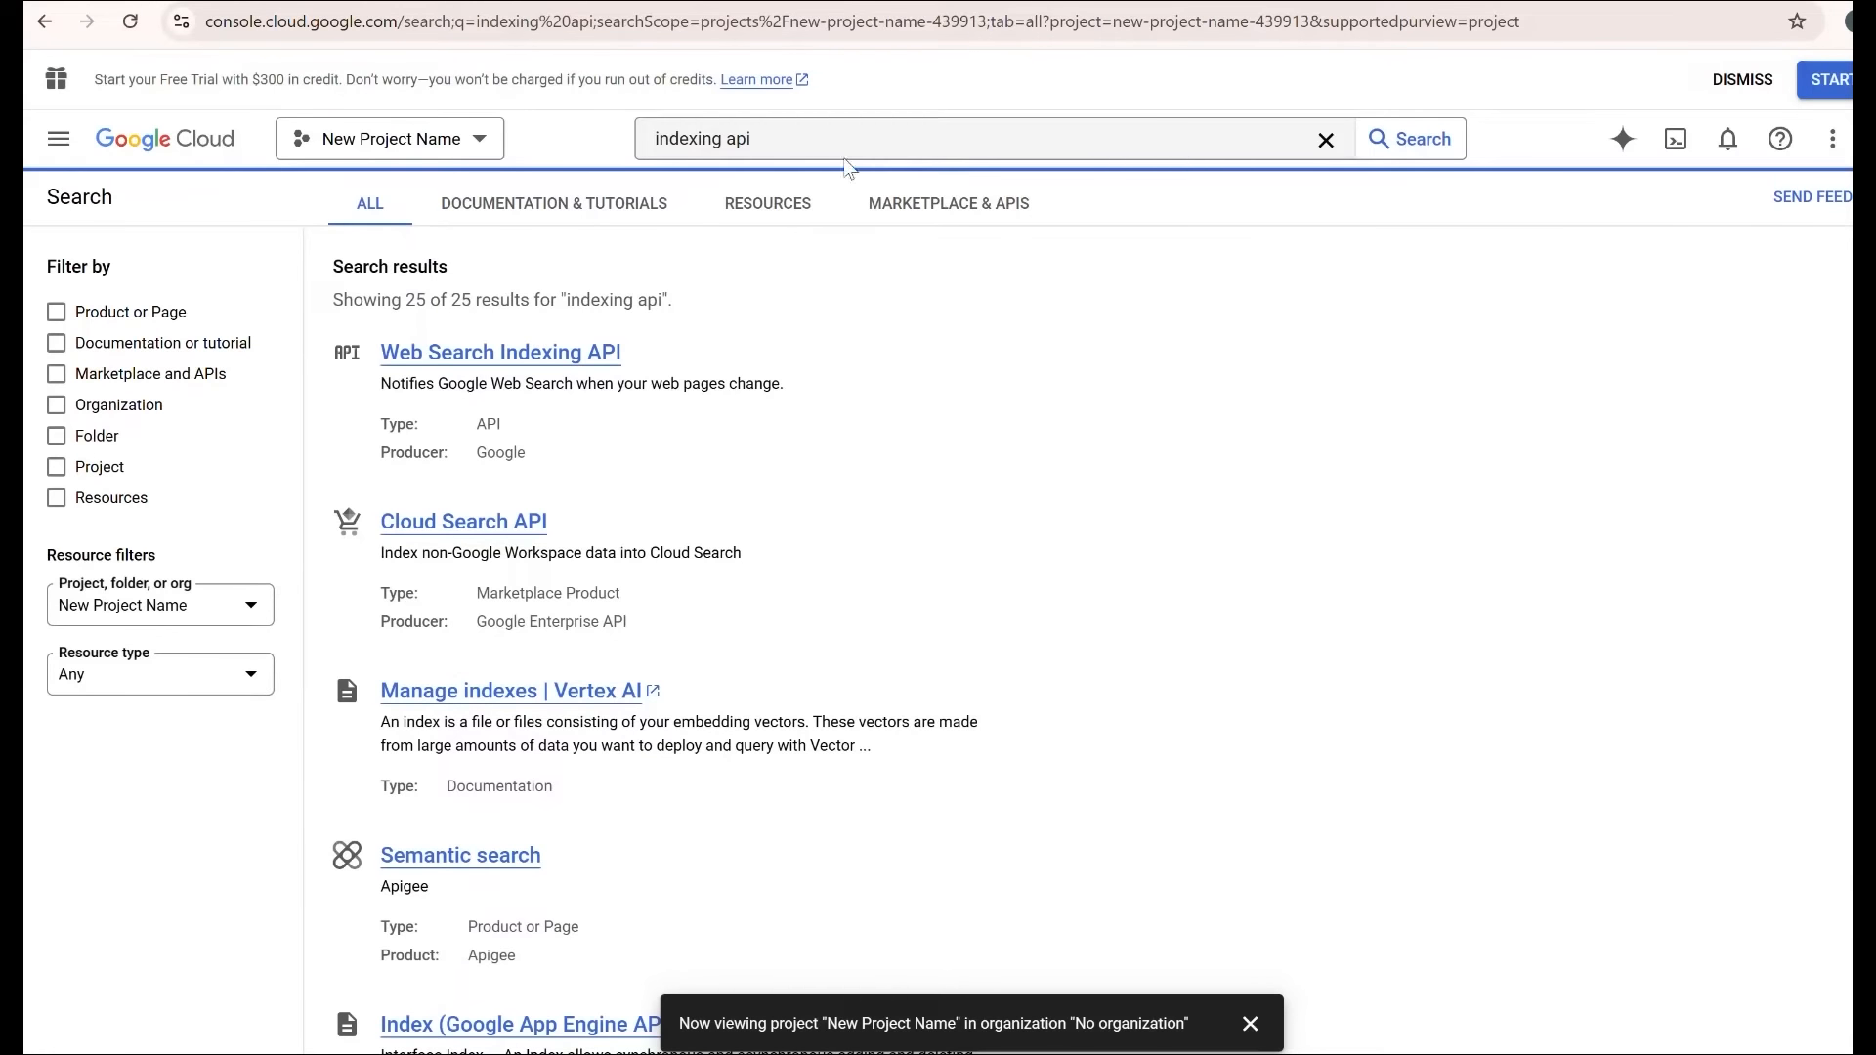
left_click(452, 355)
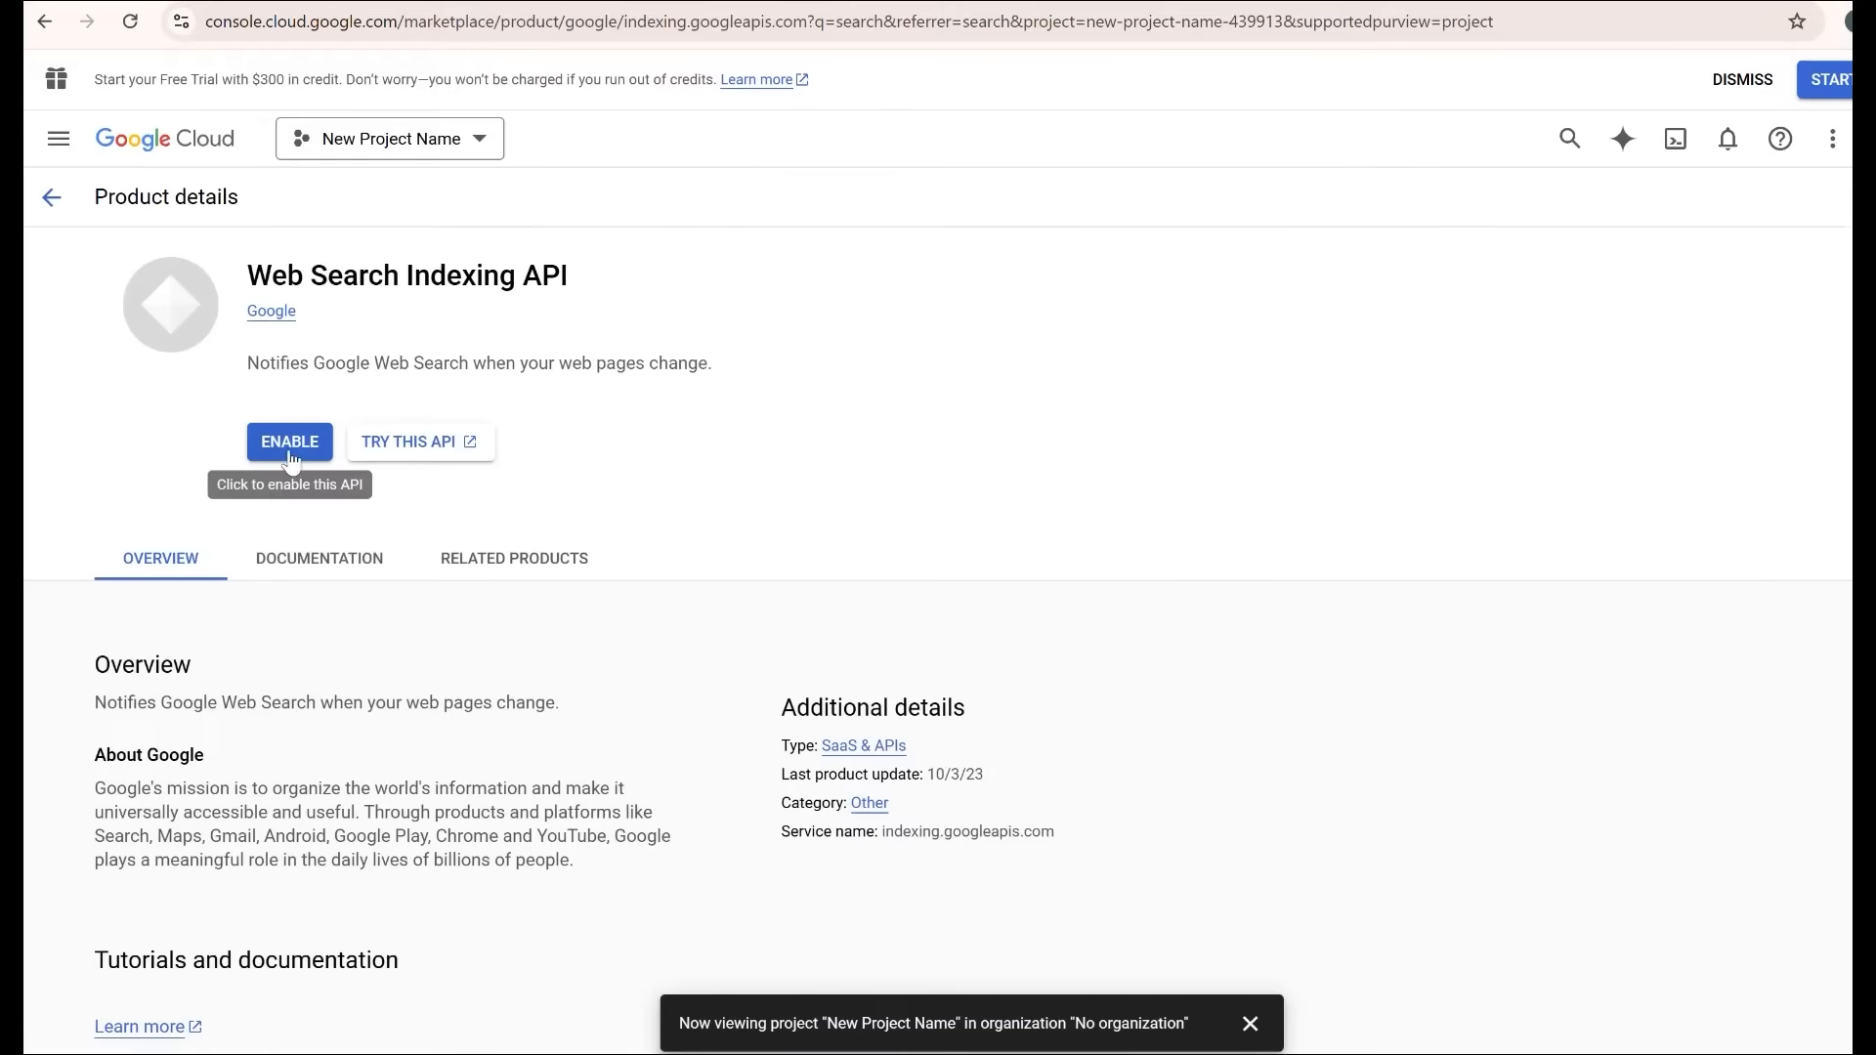
left_click(290, 445)
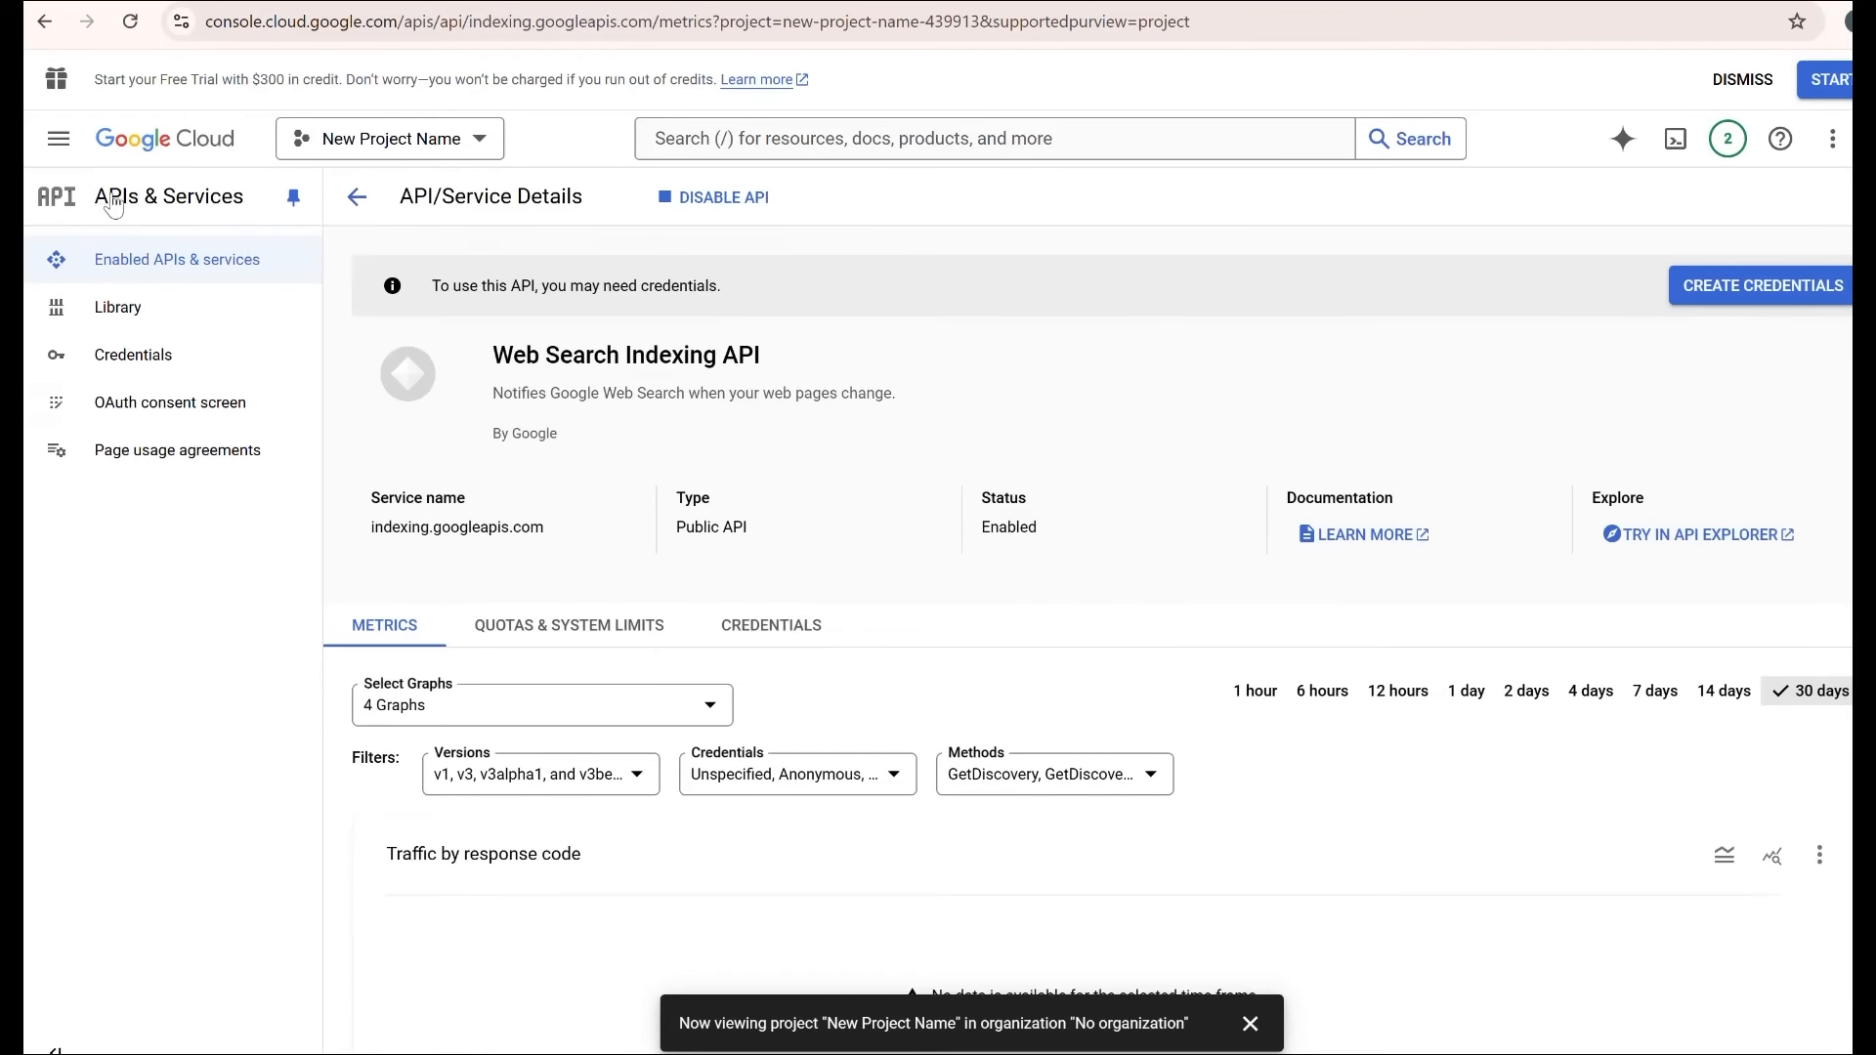
Create a service account credential named newprojectname-indexing-api with the description "Indexing service".
left_click(59, 147)
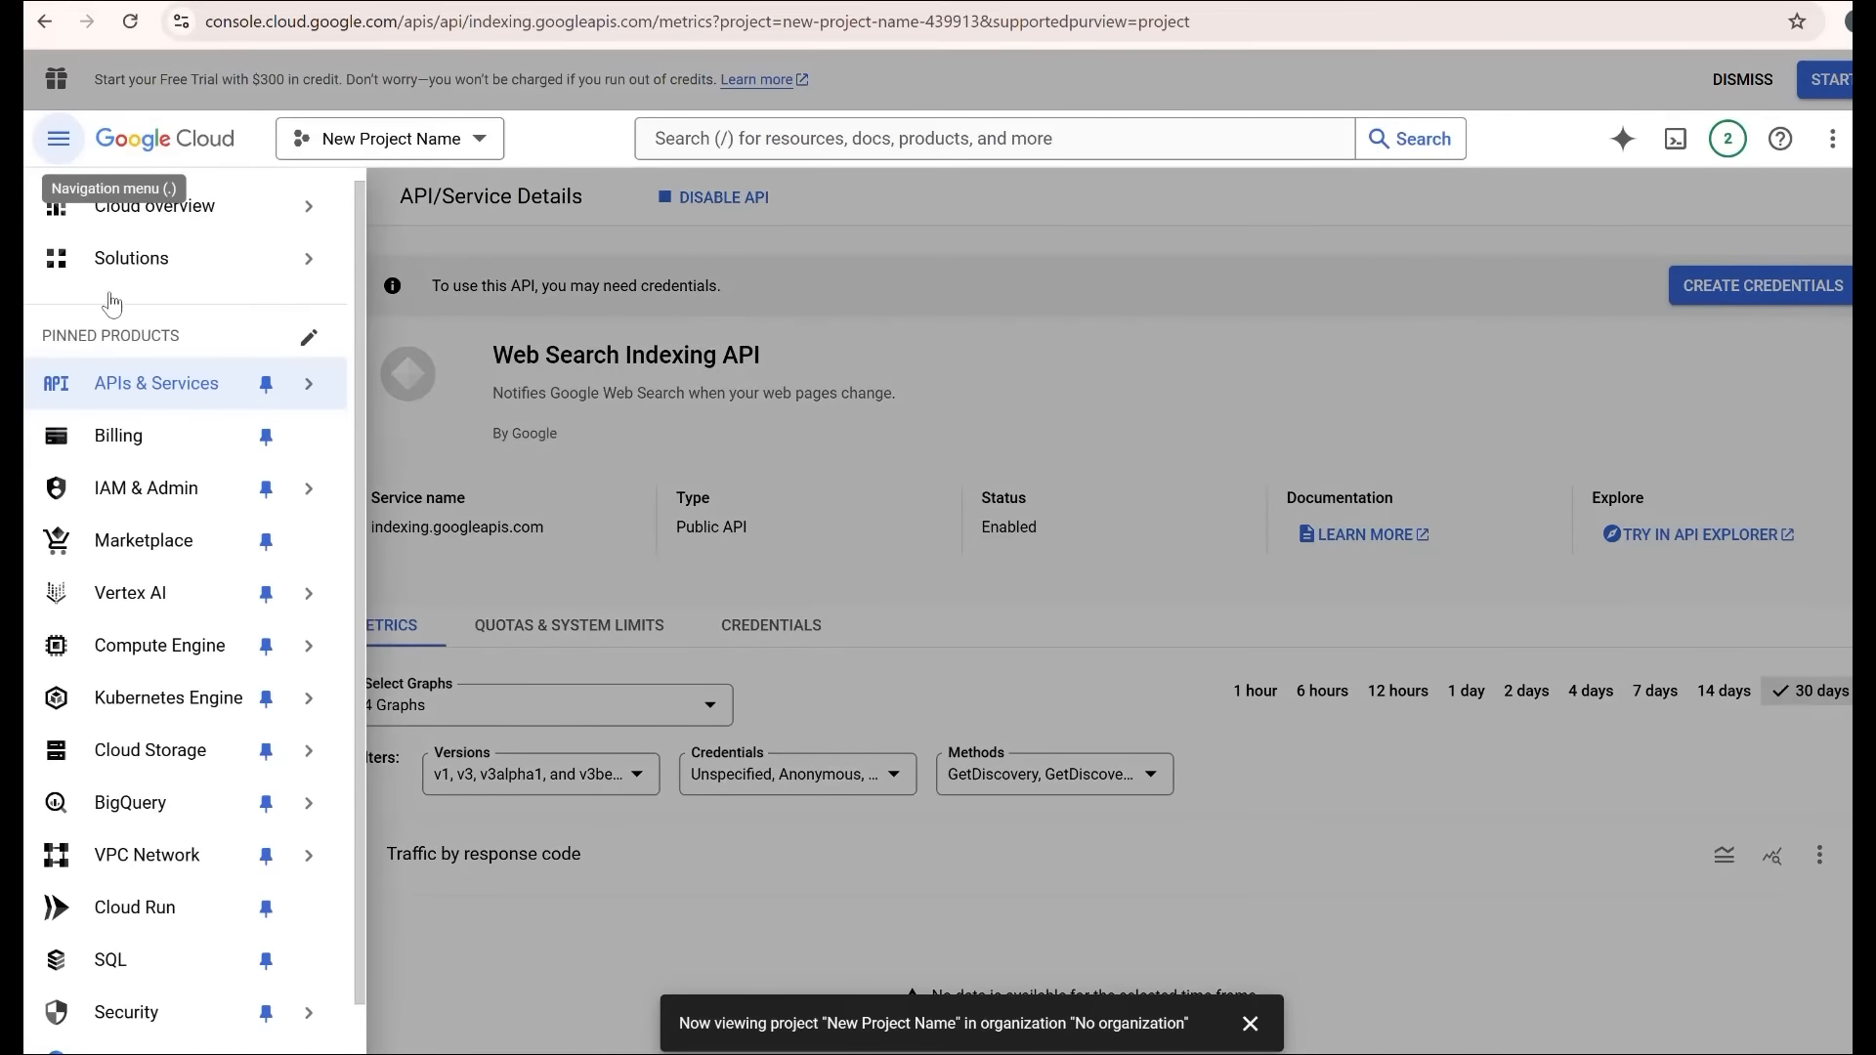
left_click(215, 383)
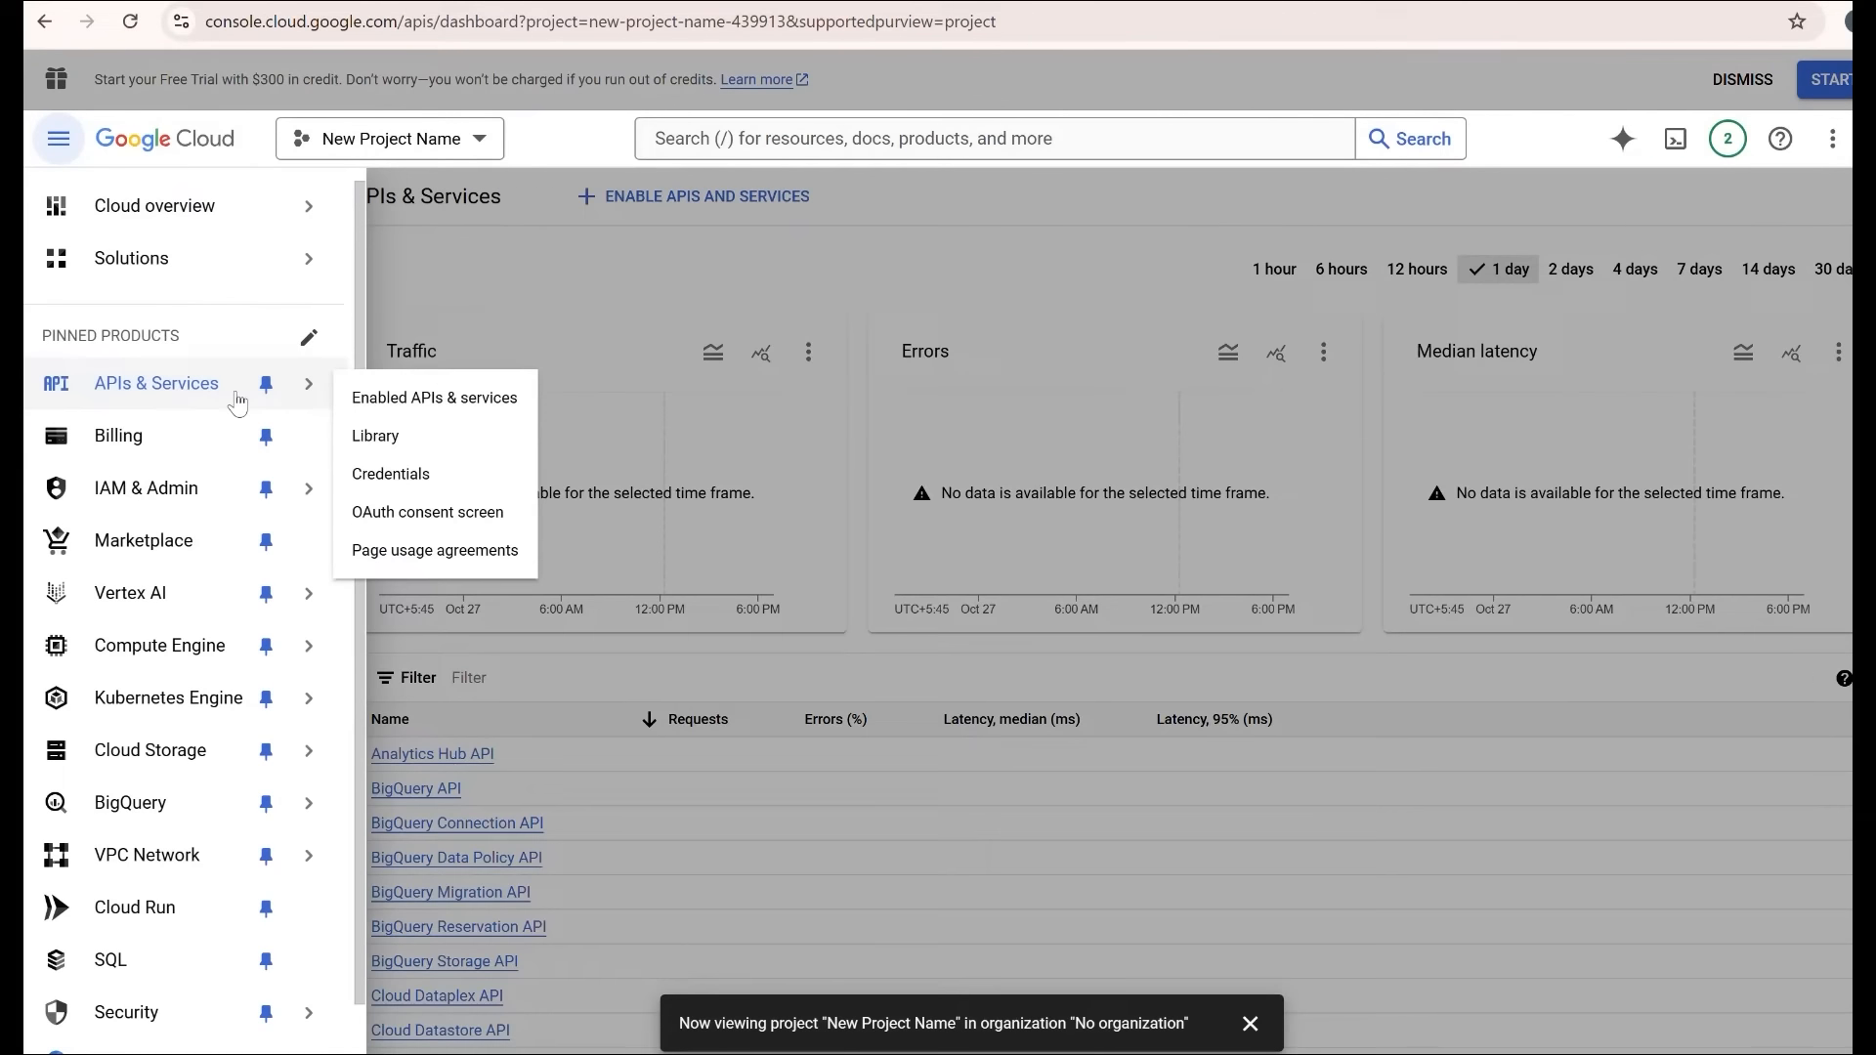
left_click(395, 475)
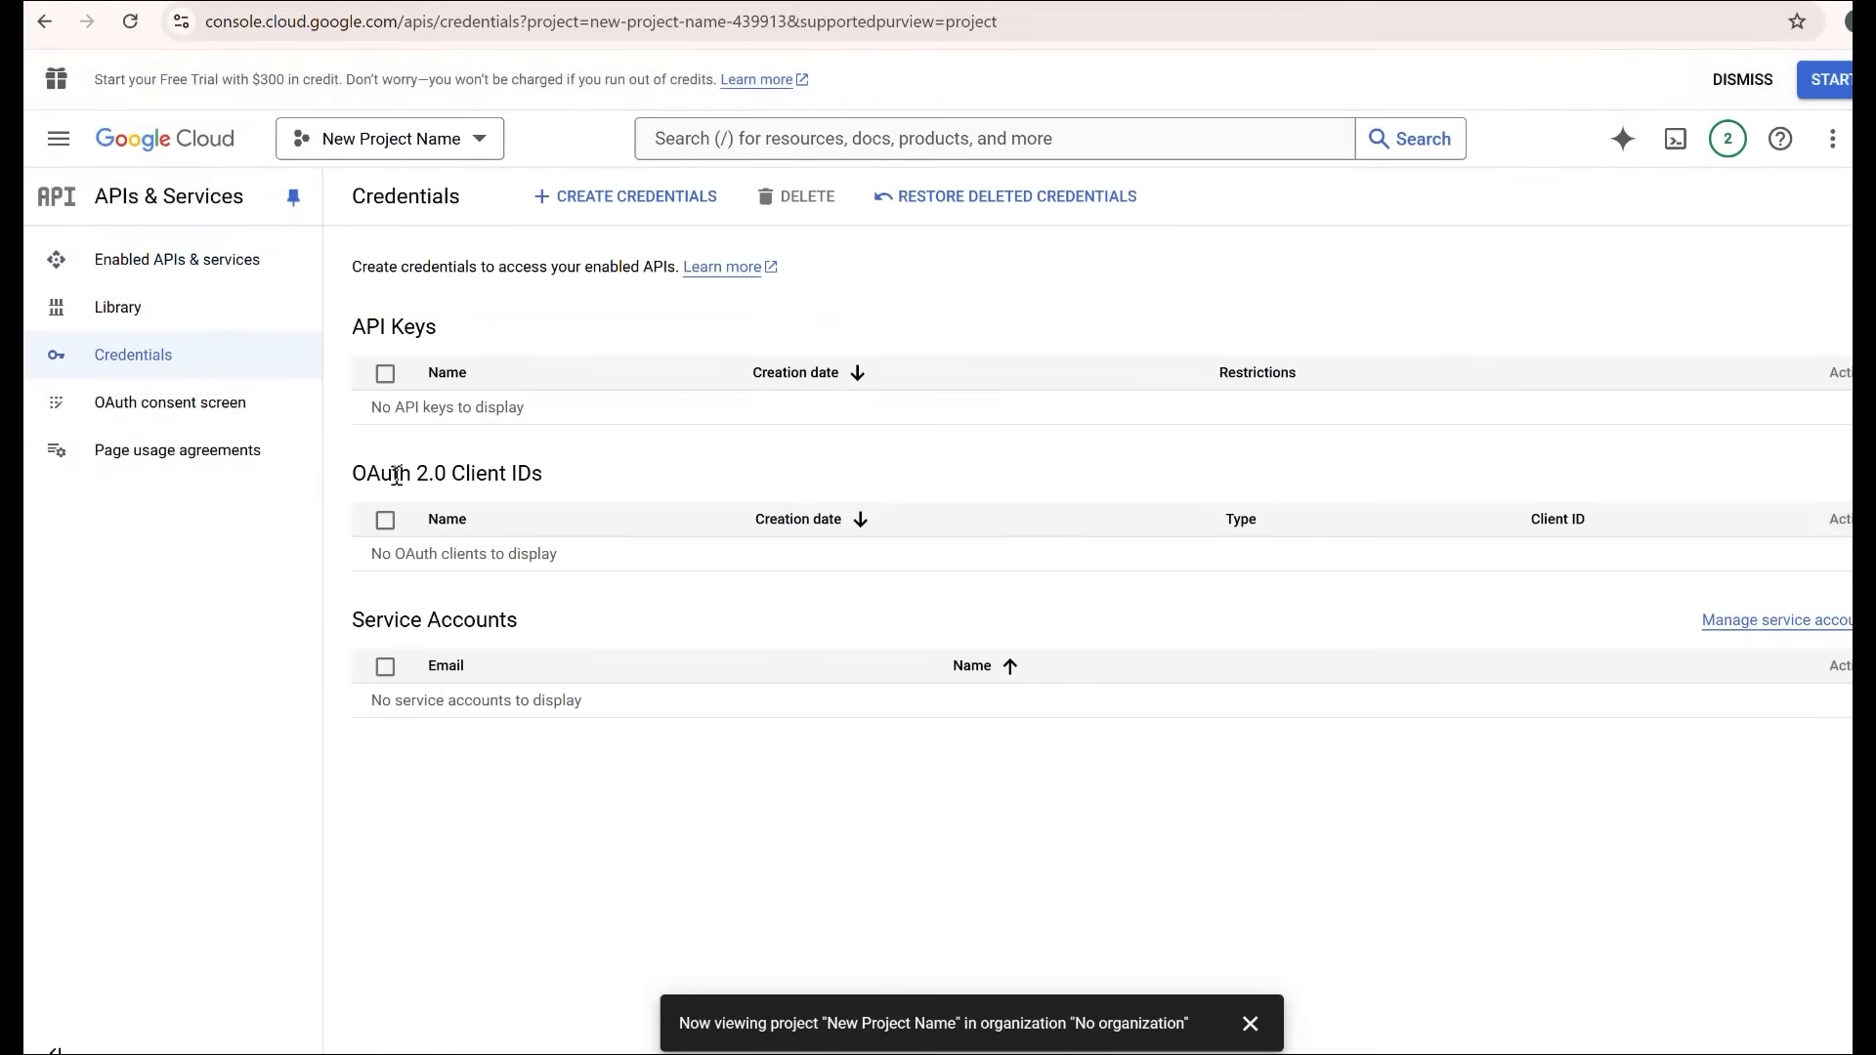
left_click(597, 198)
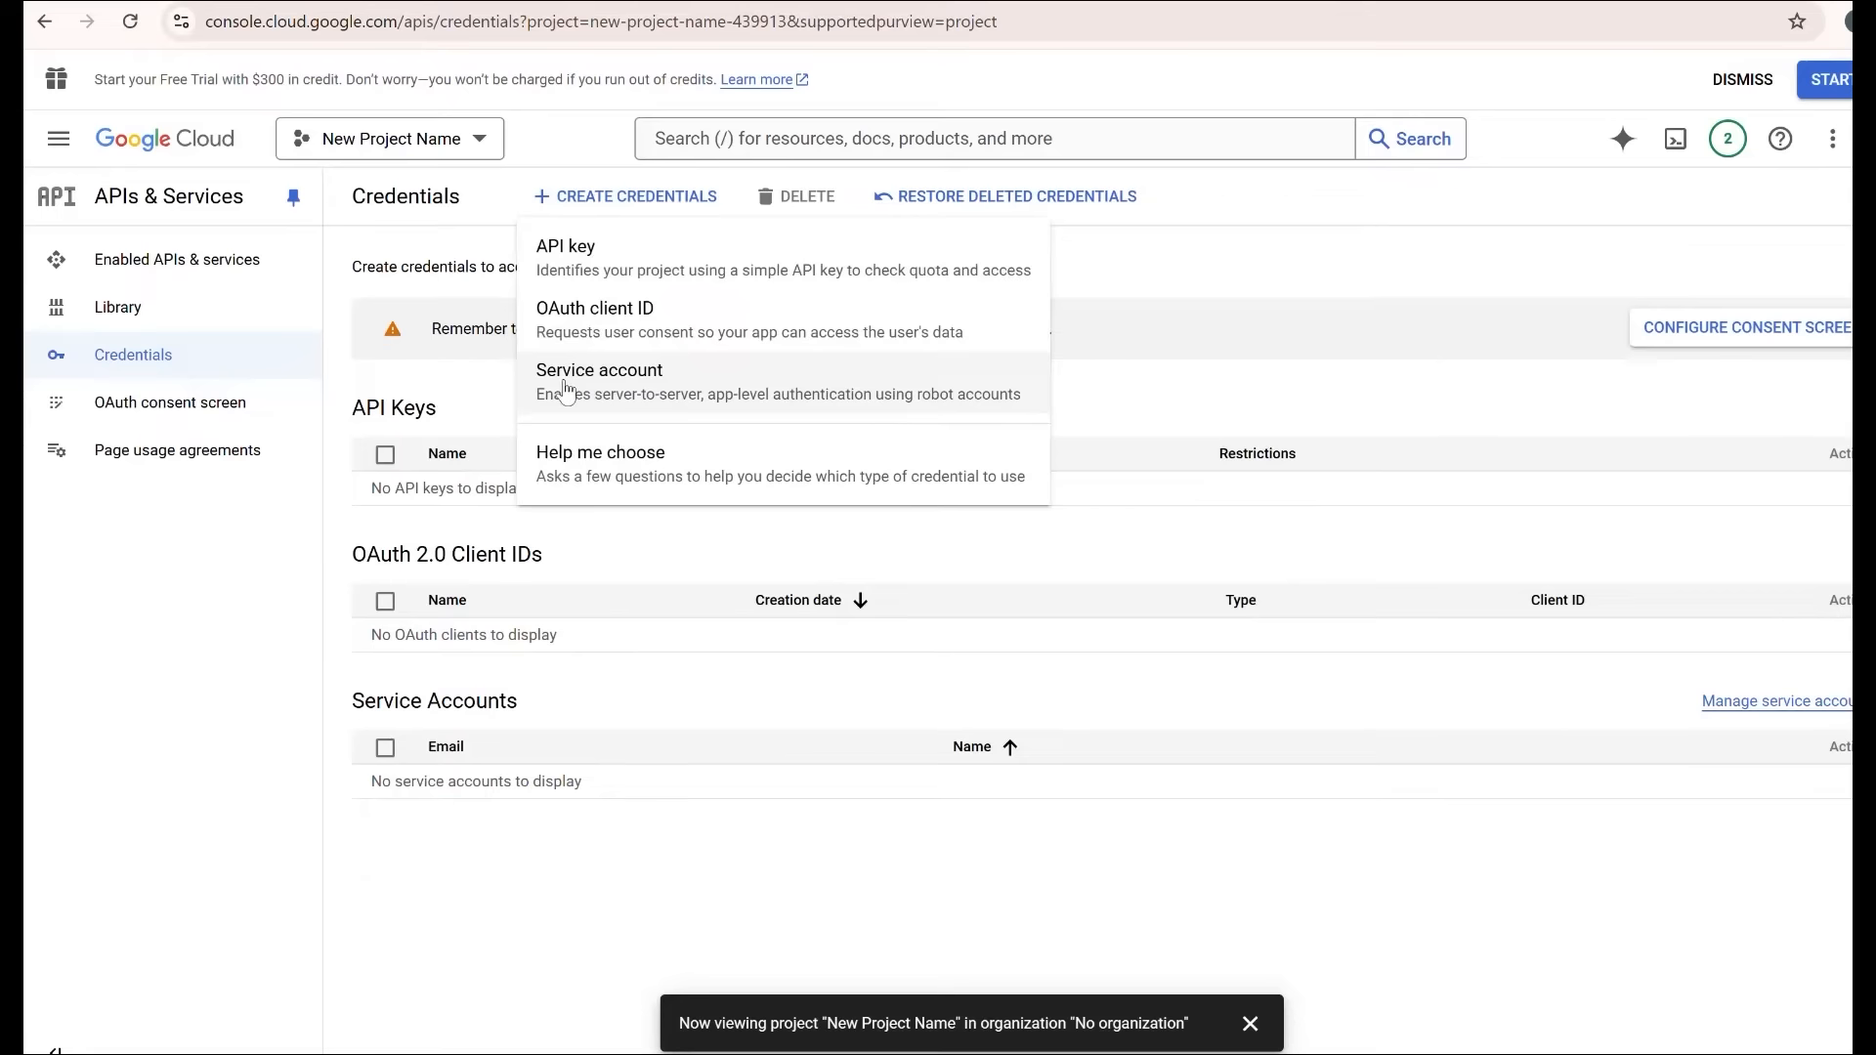
left_click(604, 391)
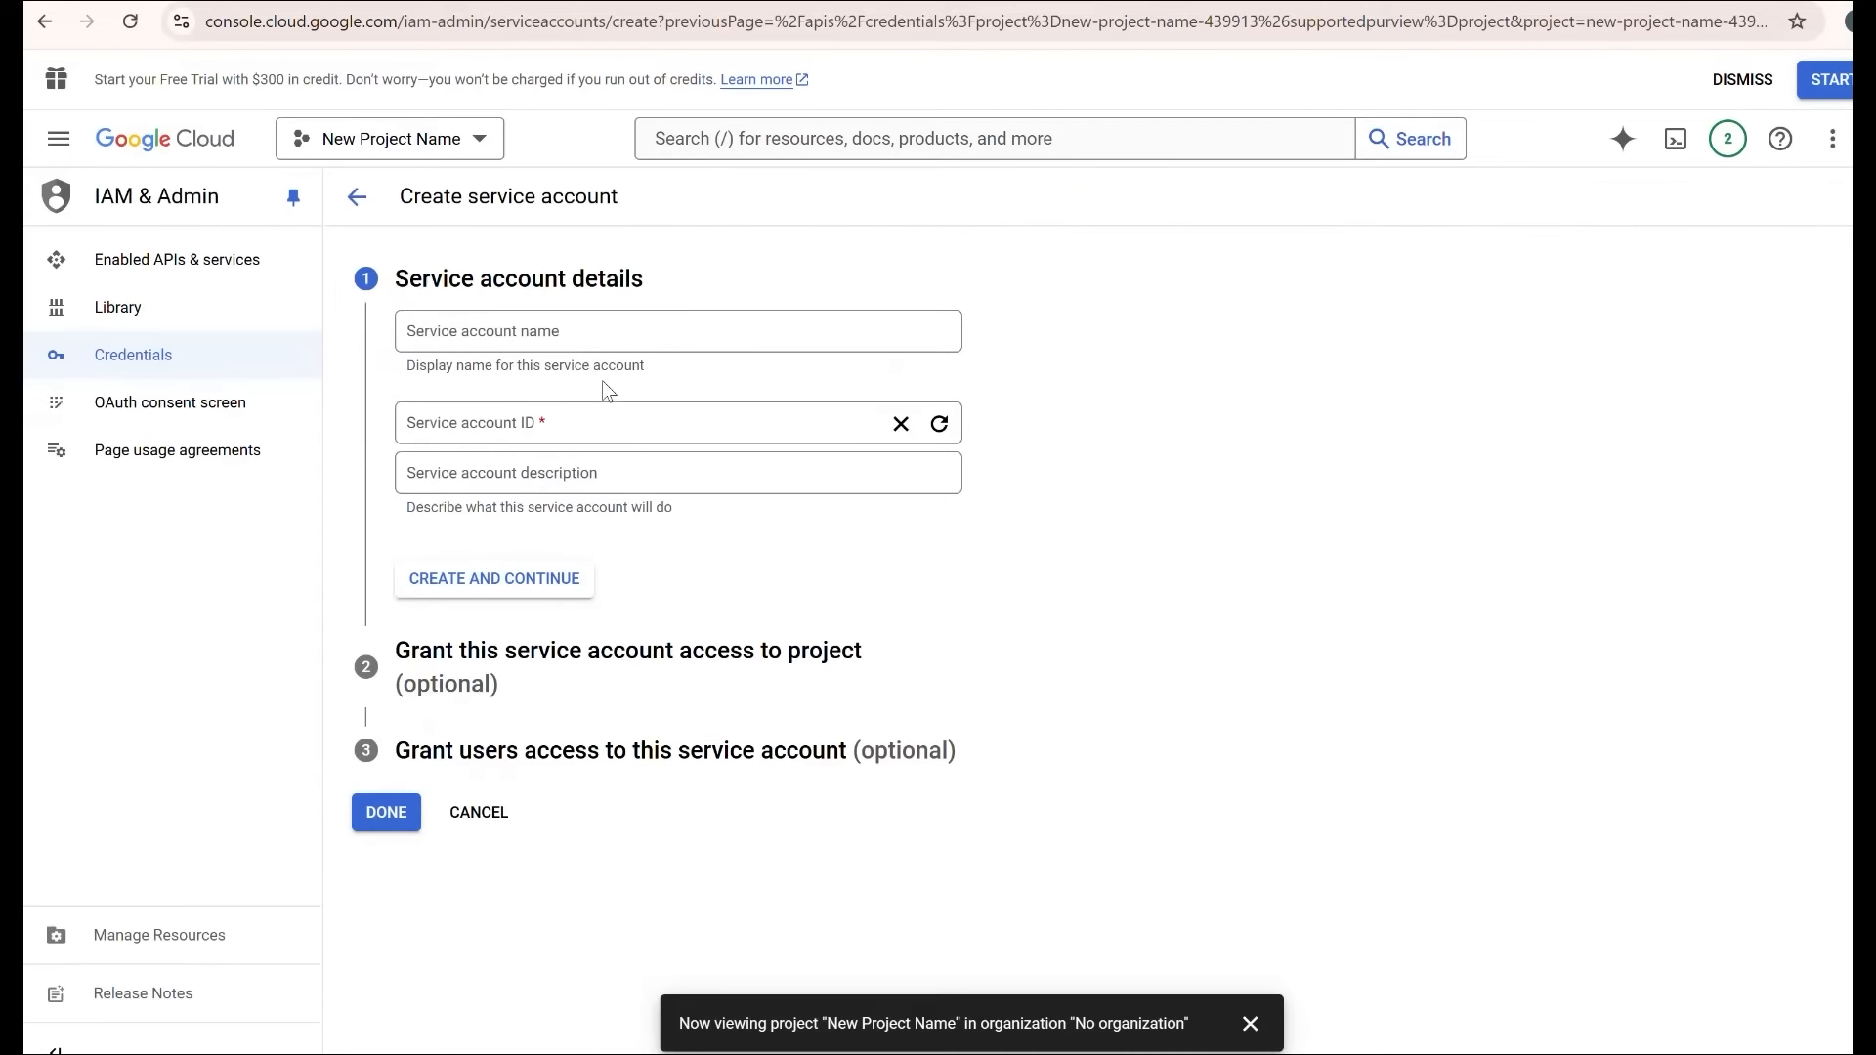
left_click(515, 339)
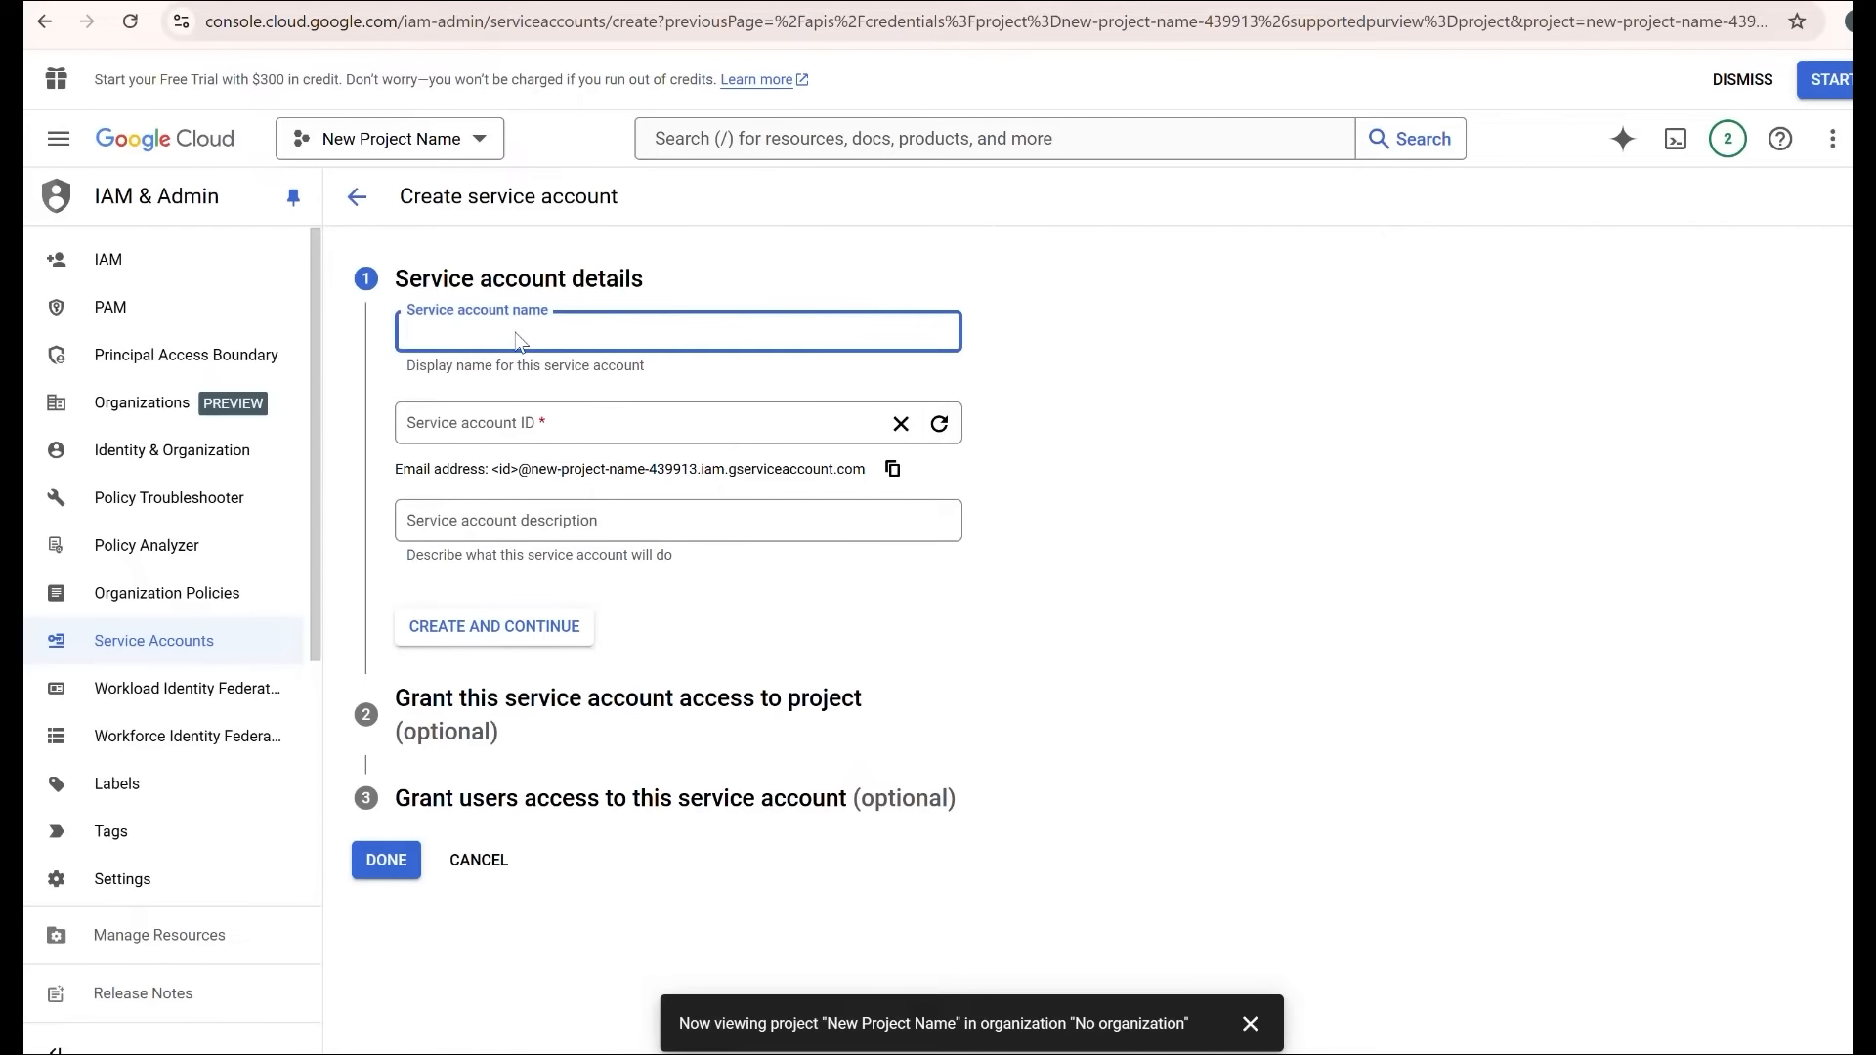
type("newproject")
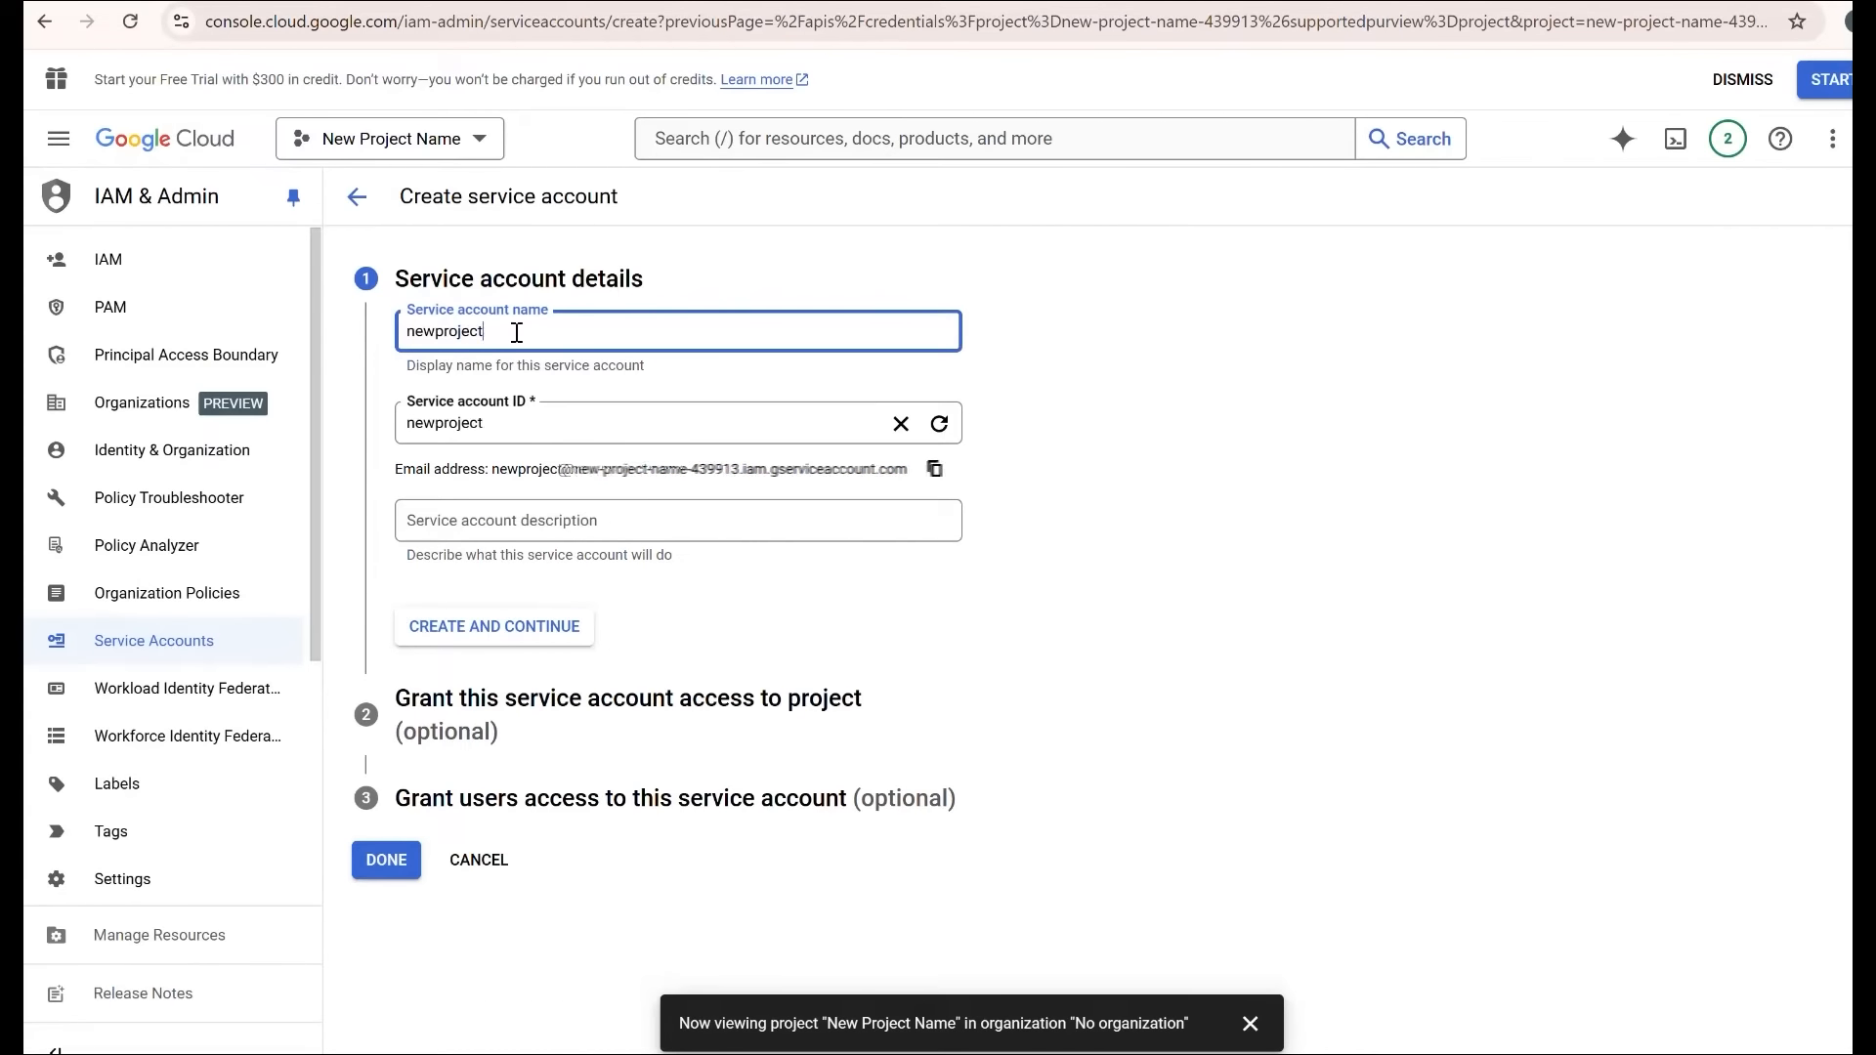
type("name-indexing-api")
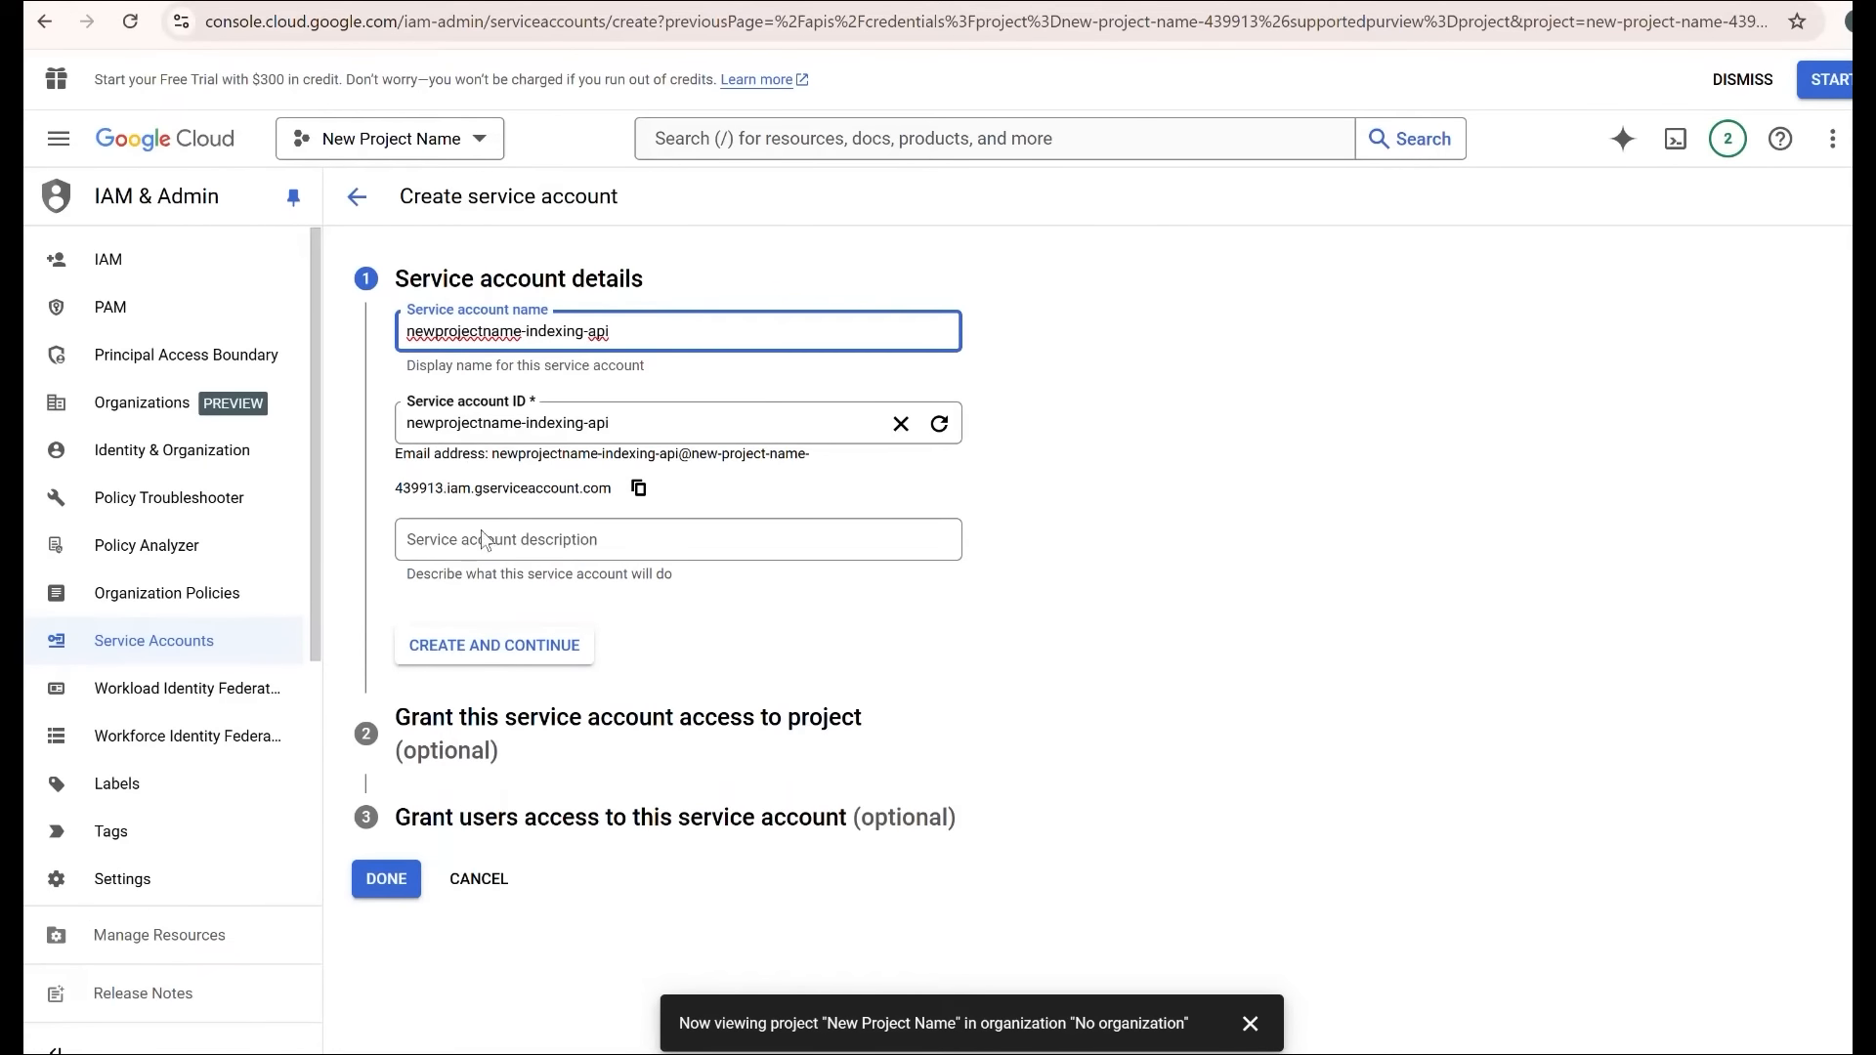
left_click(517, 547)
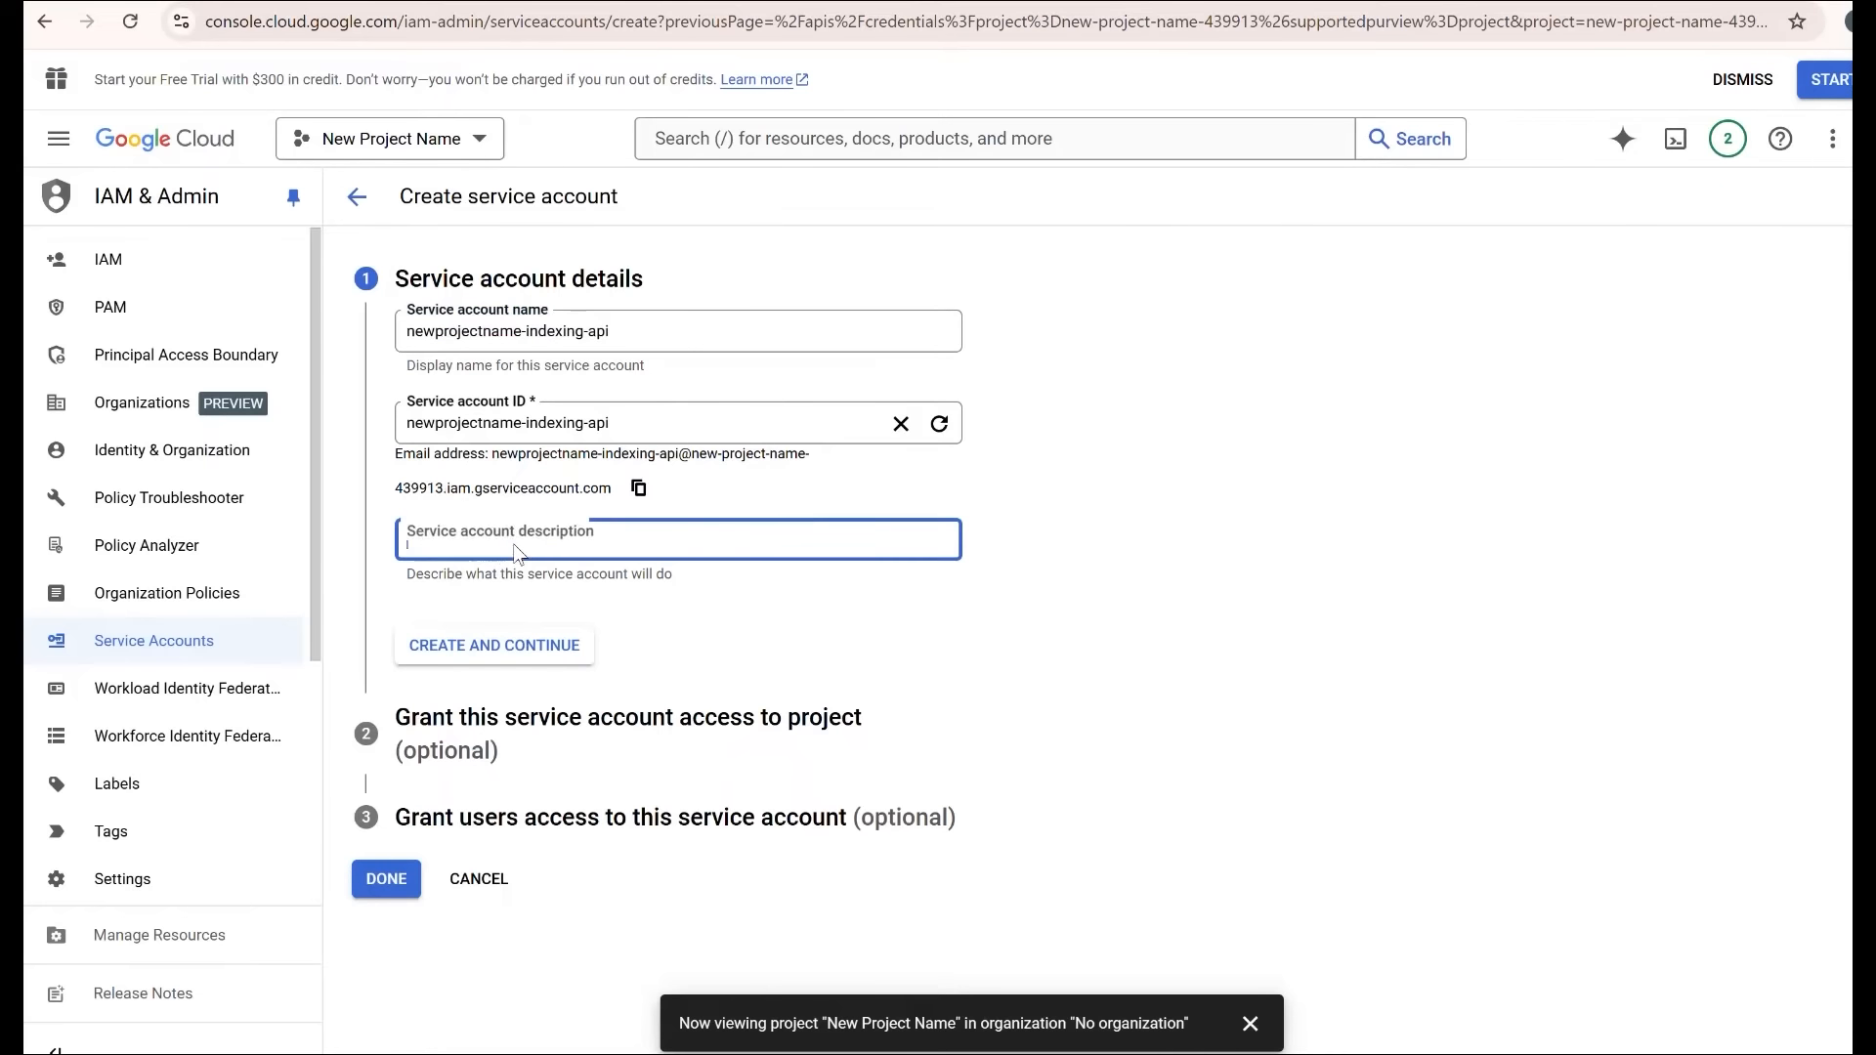
type("Indexing serc")
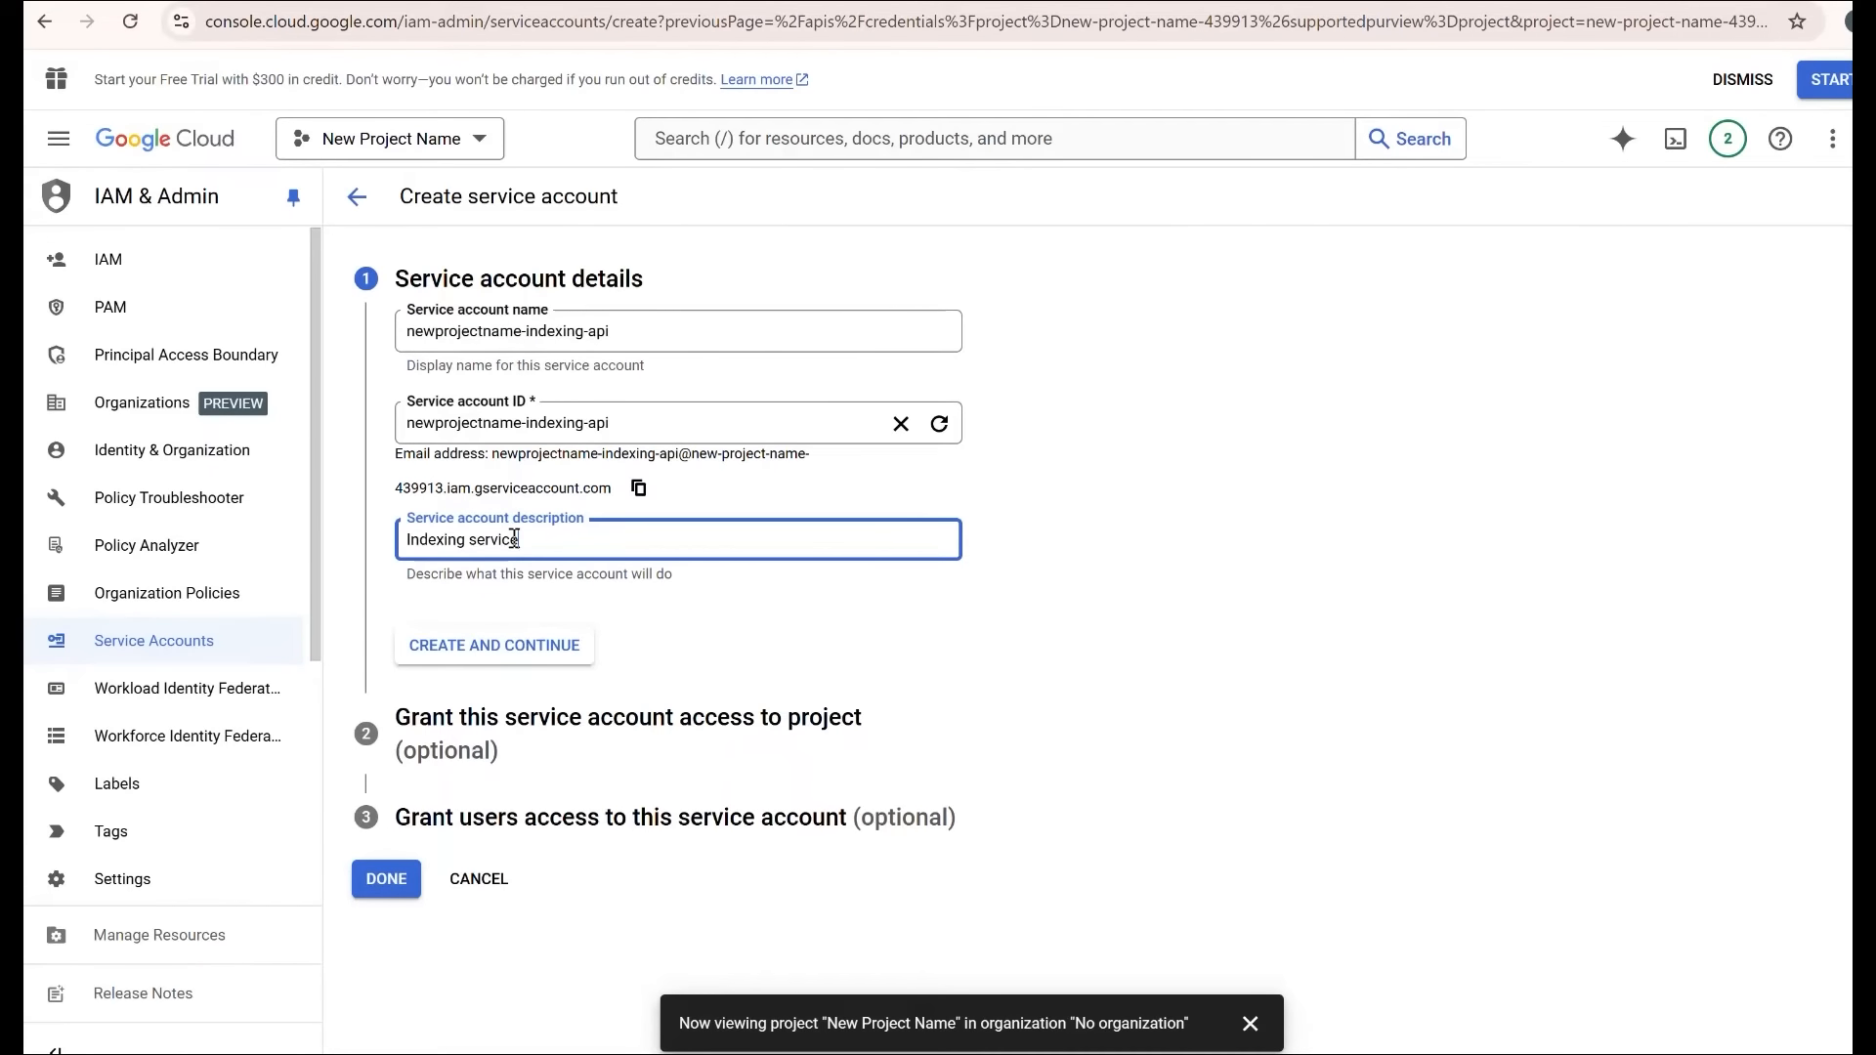
left_click(494, 645)
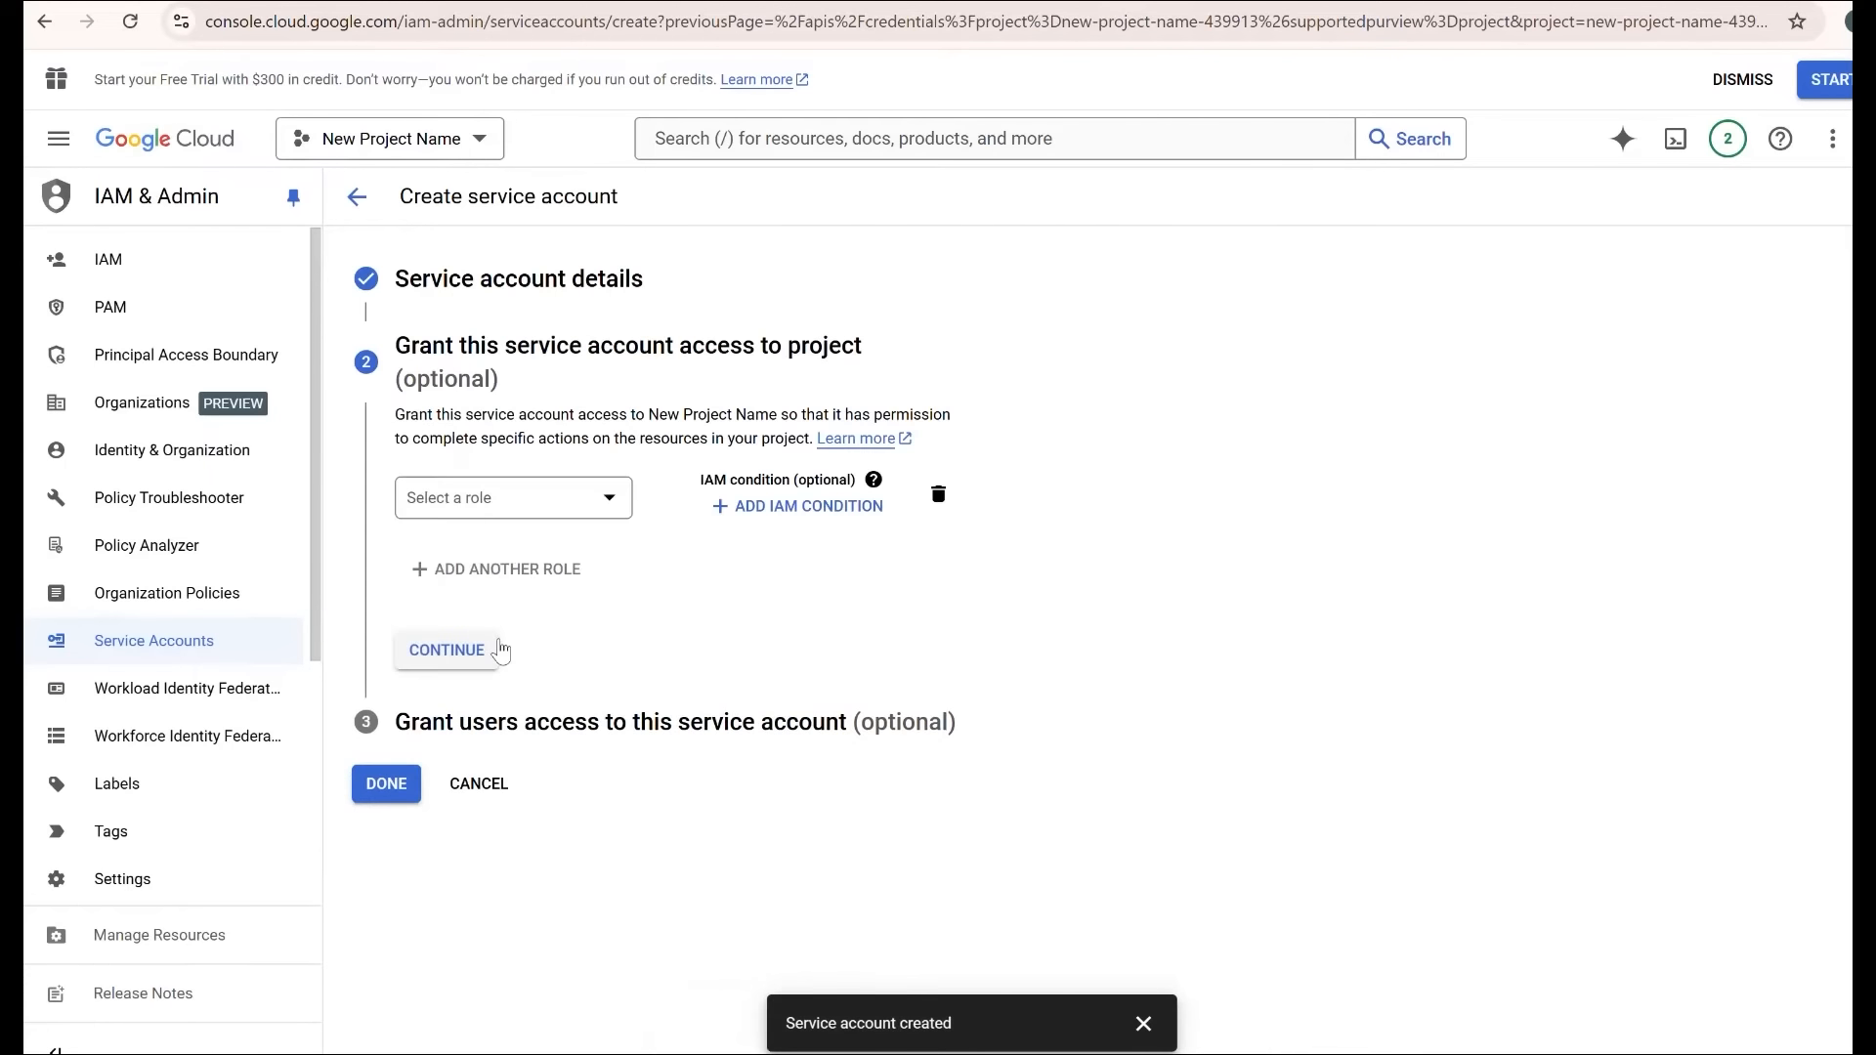
Grant the new service account the Owner role on the project and finish its setup.
left_click(615, 499)
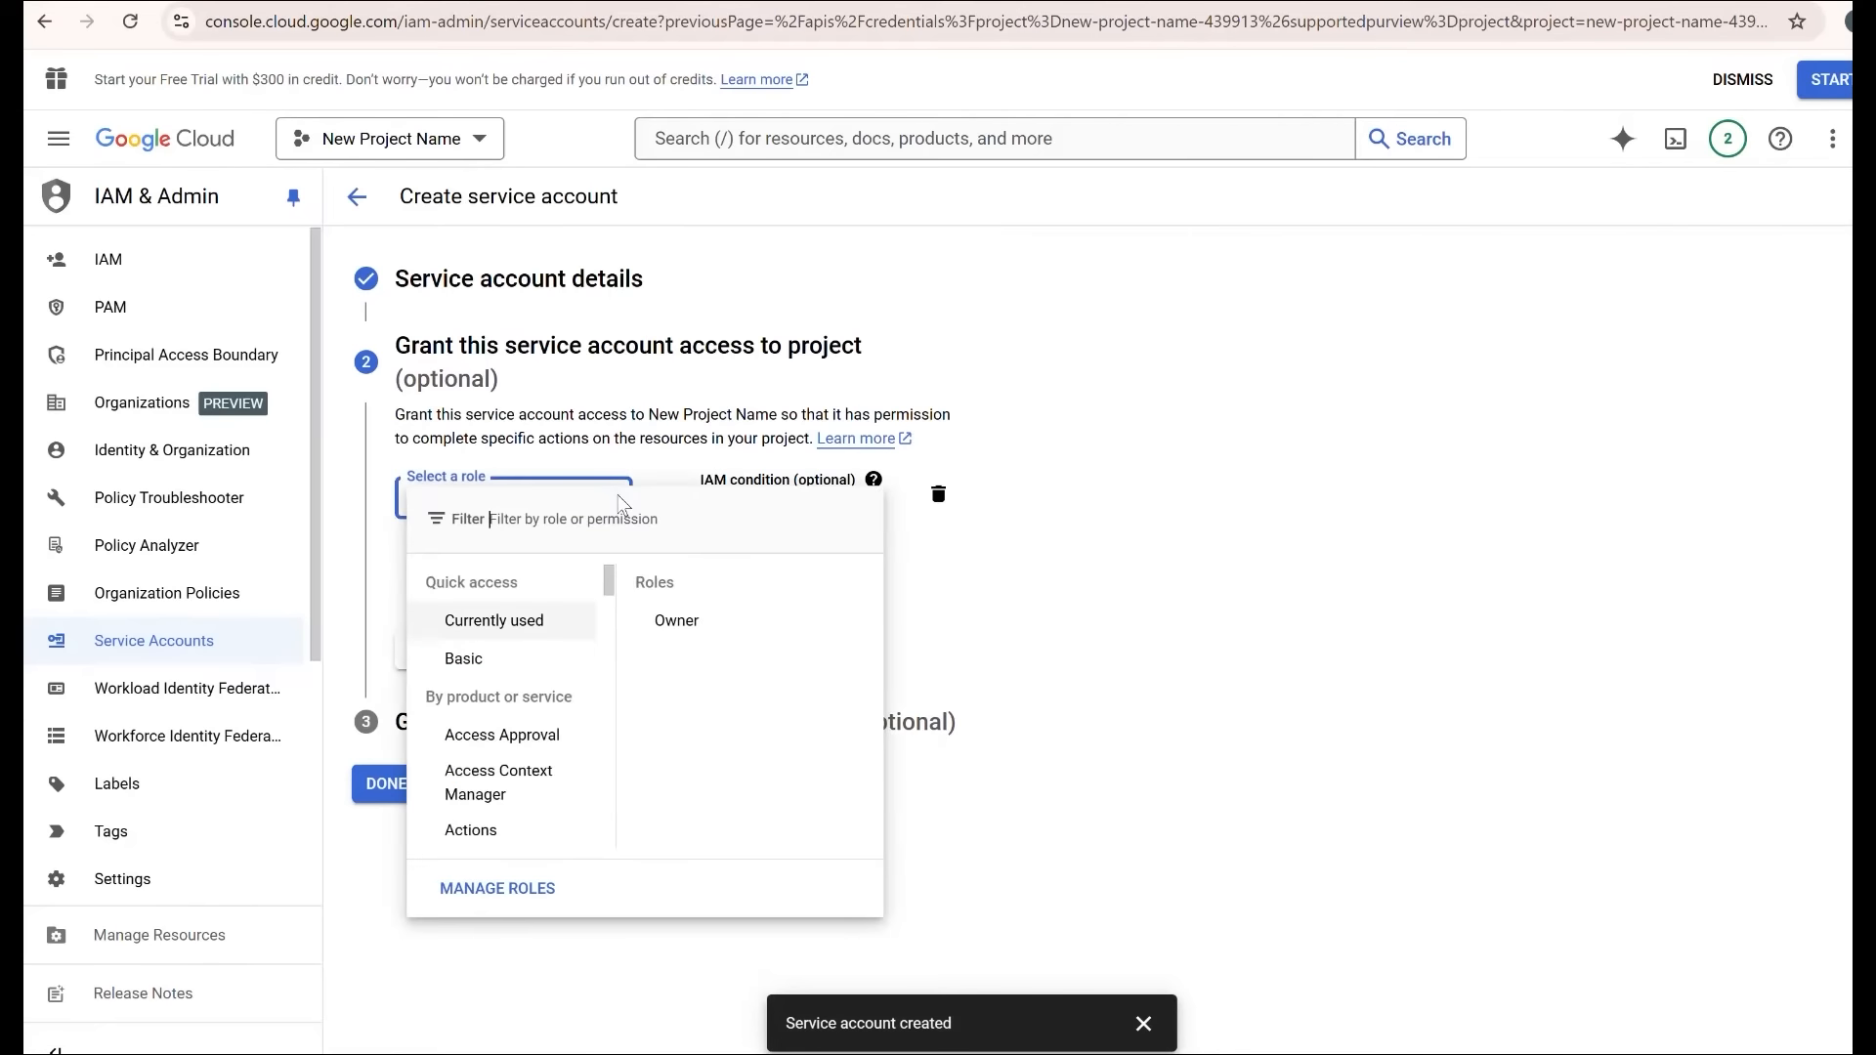
left_click(682, 622)
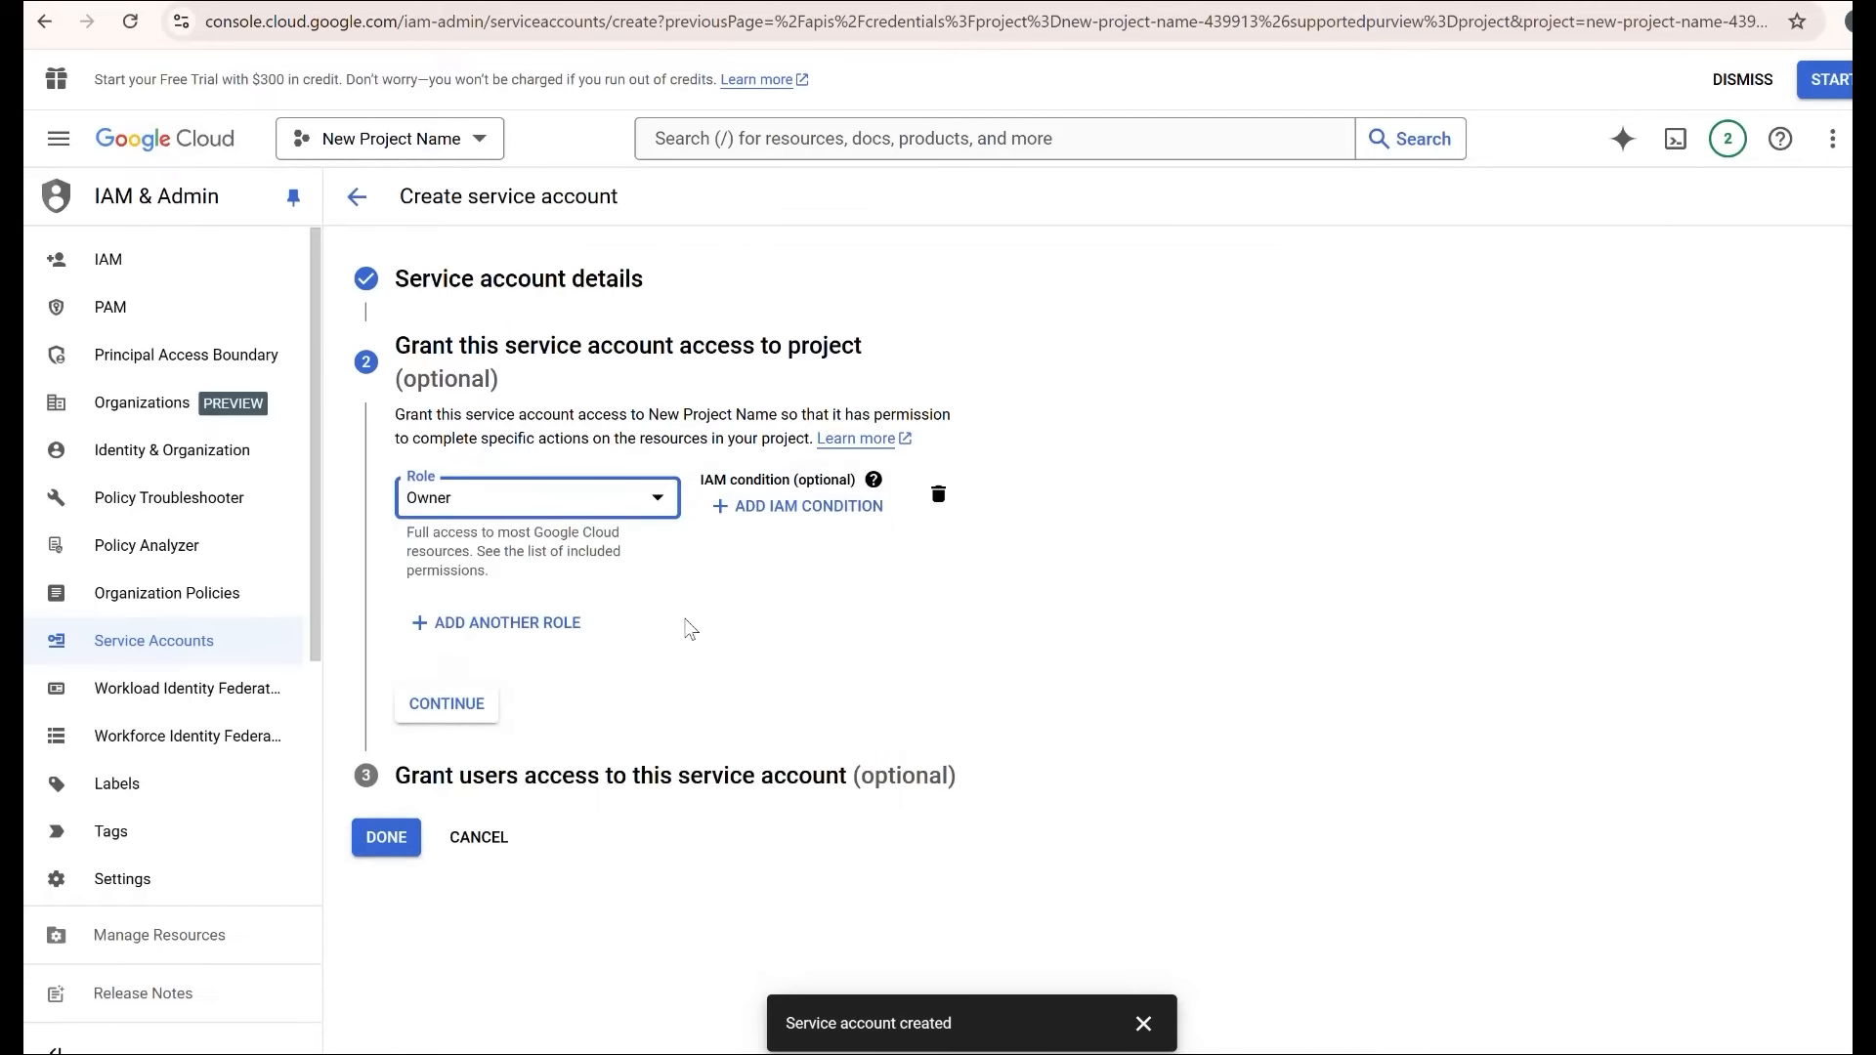
left_click(453, 705)
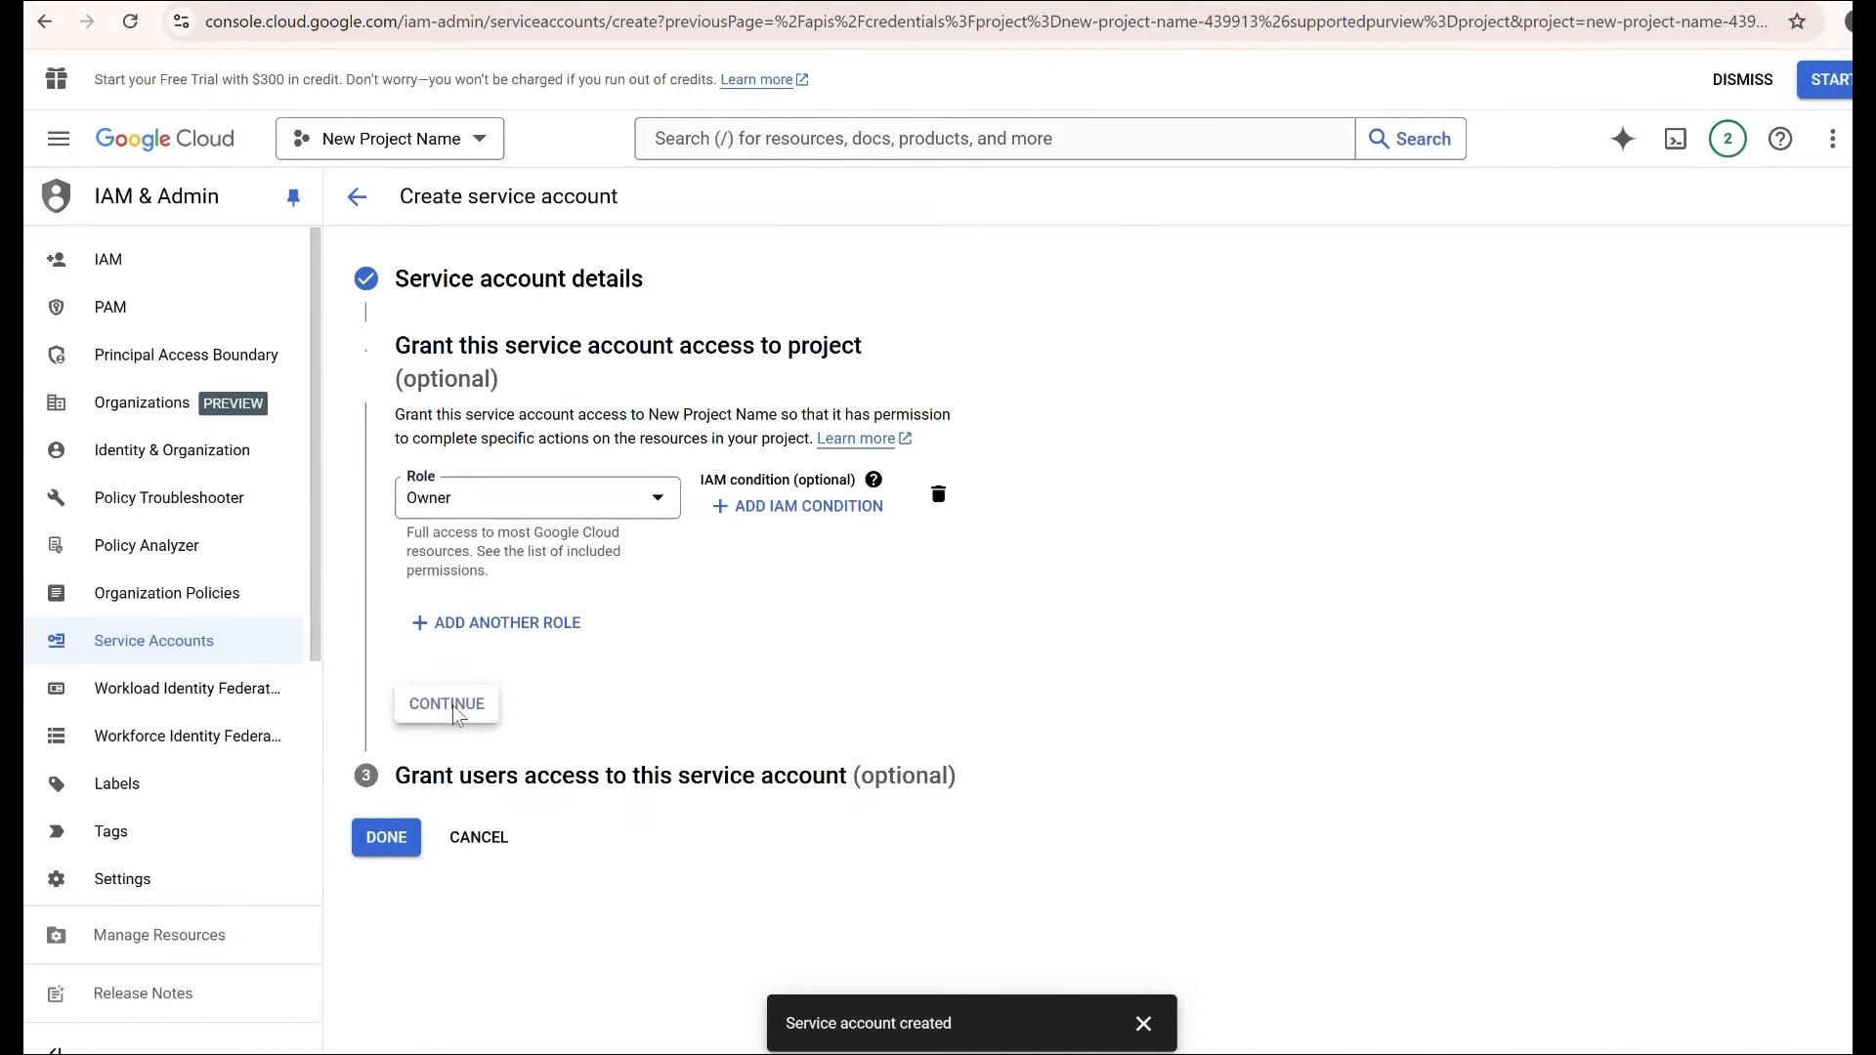
left_click(385, 767)
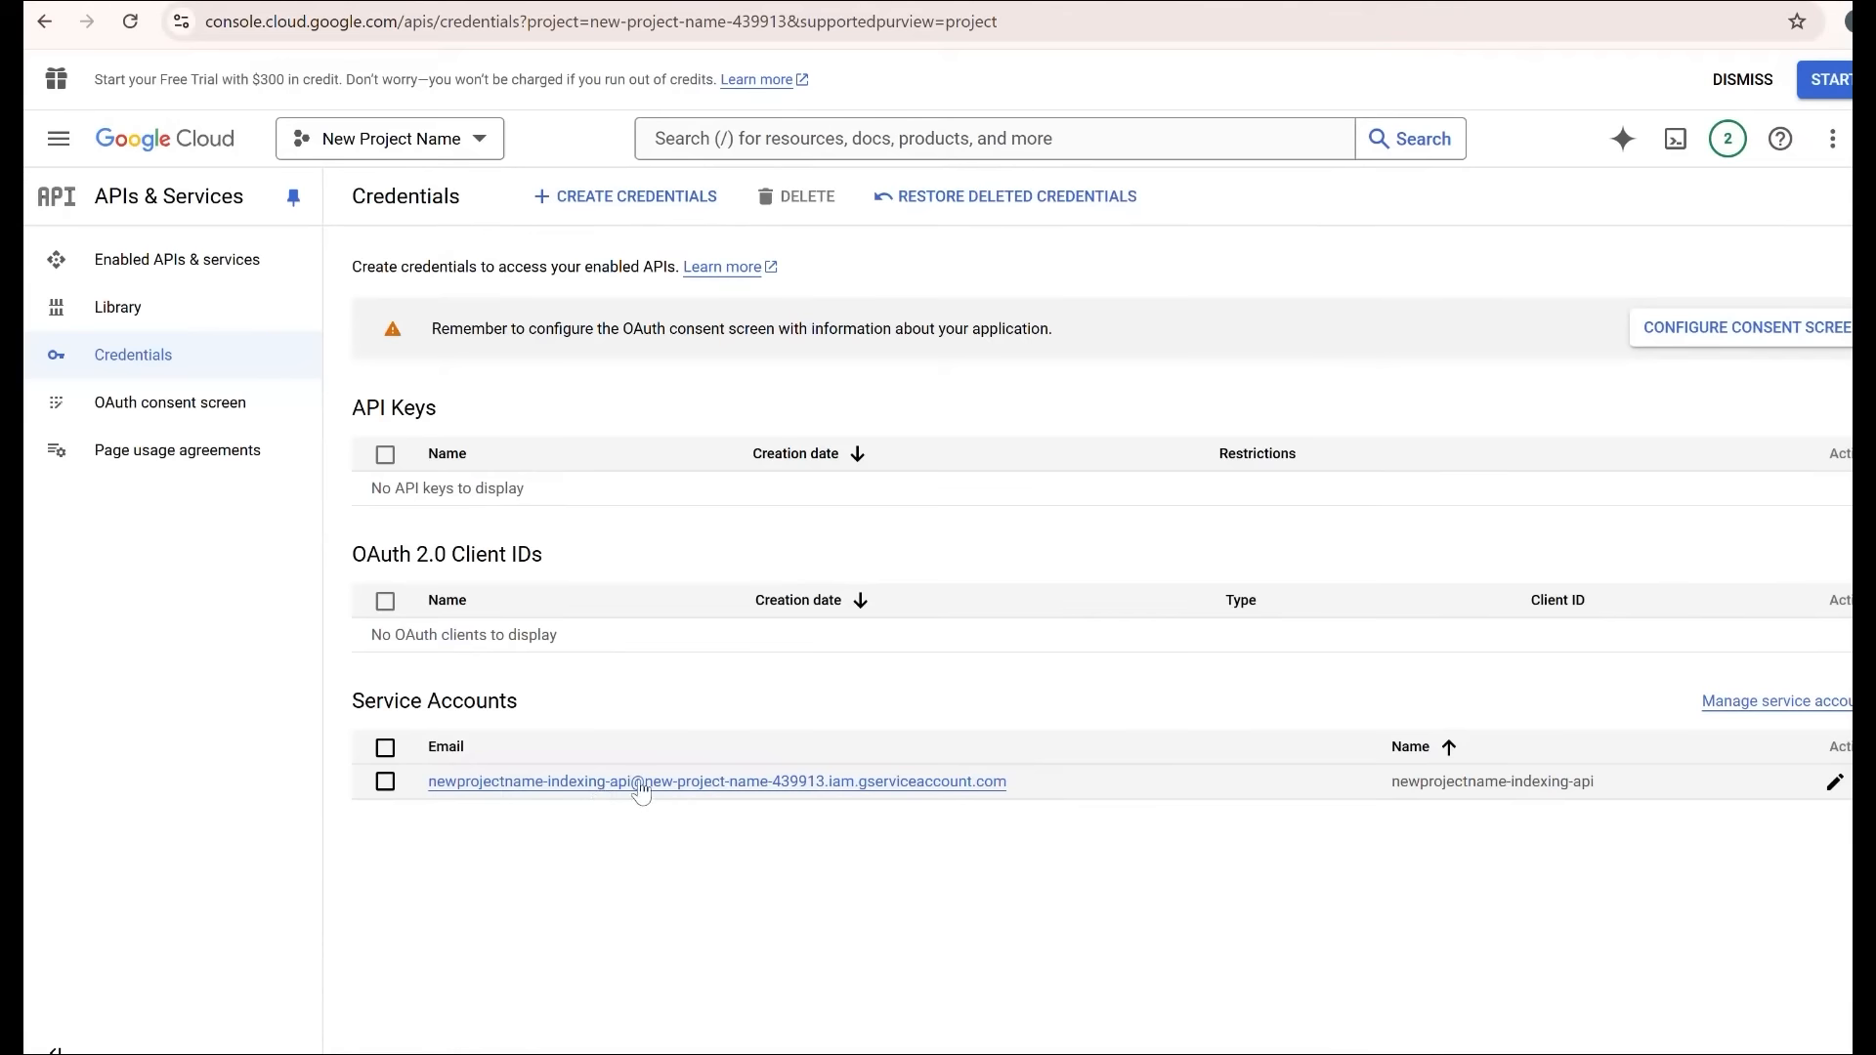
Create and download a private key of type JSON for the newprojectname-indexing-api service account.
left_click(889, 782)
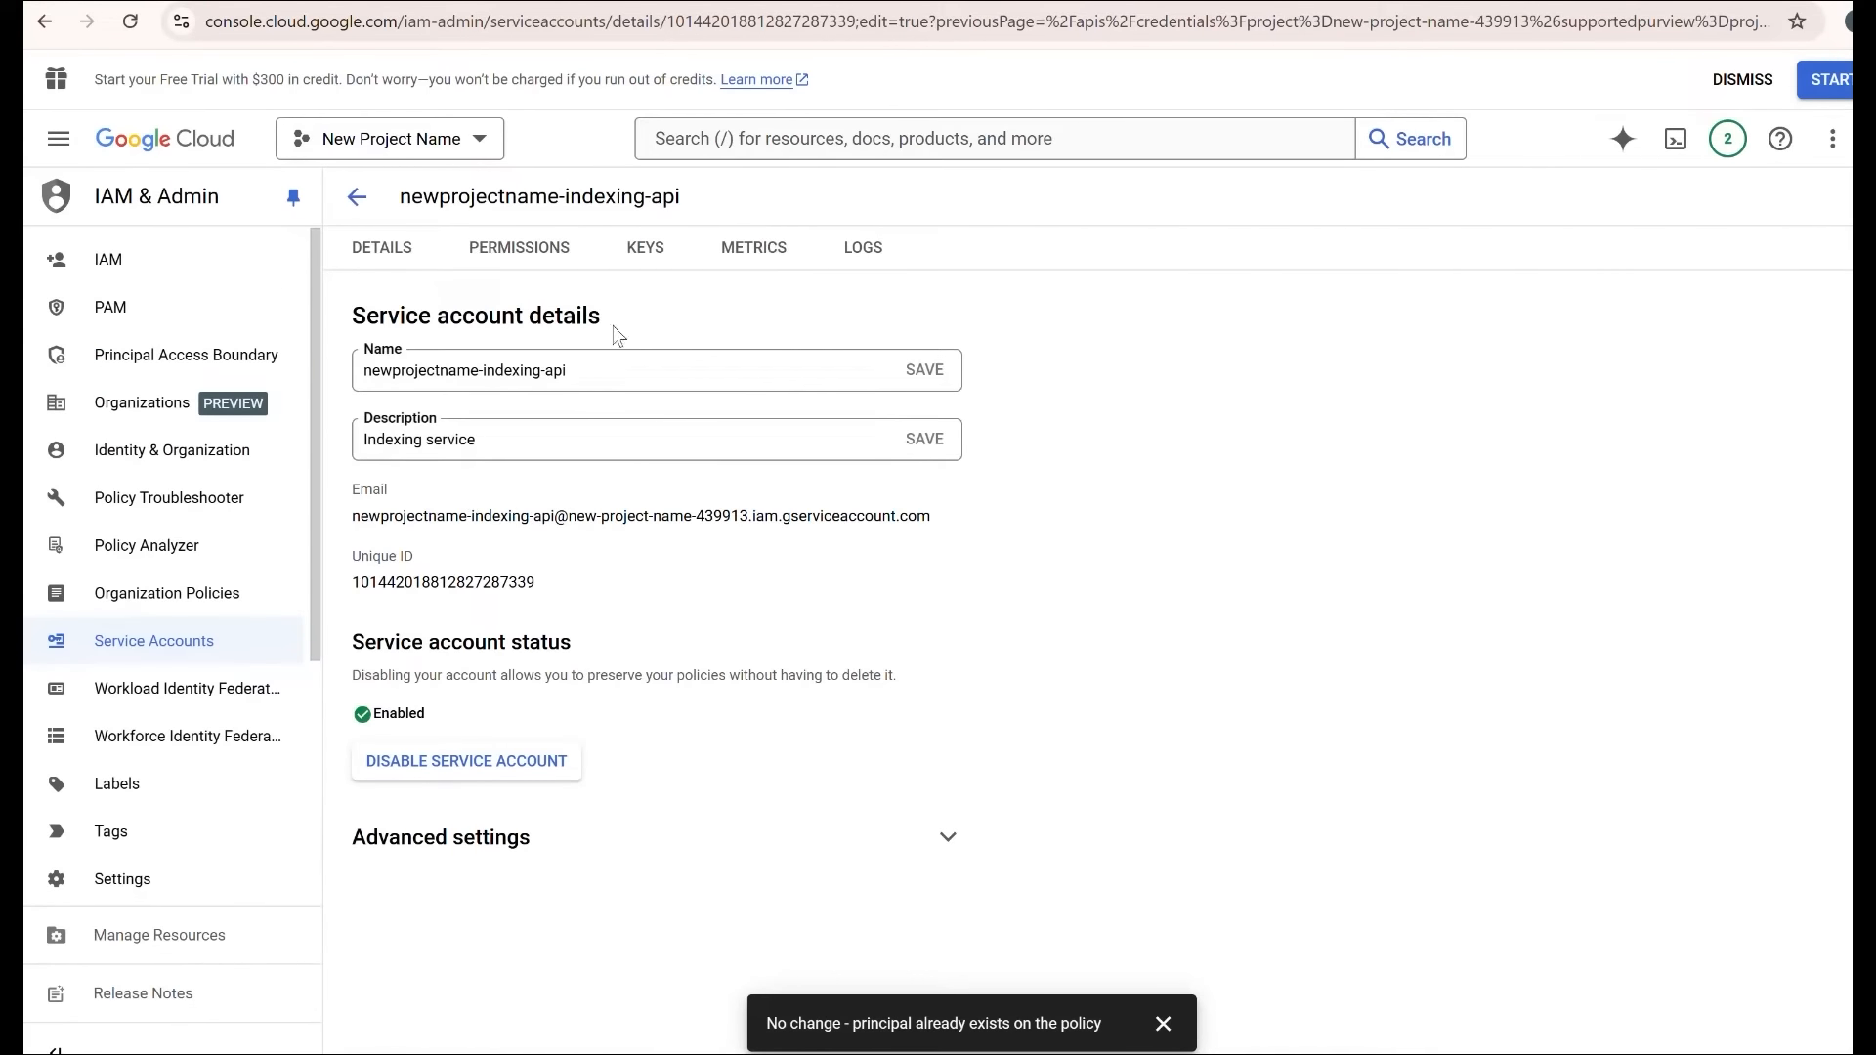
left_click(645, 260)
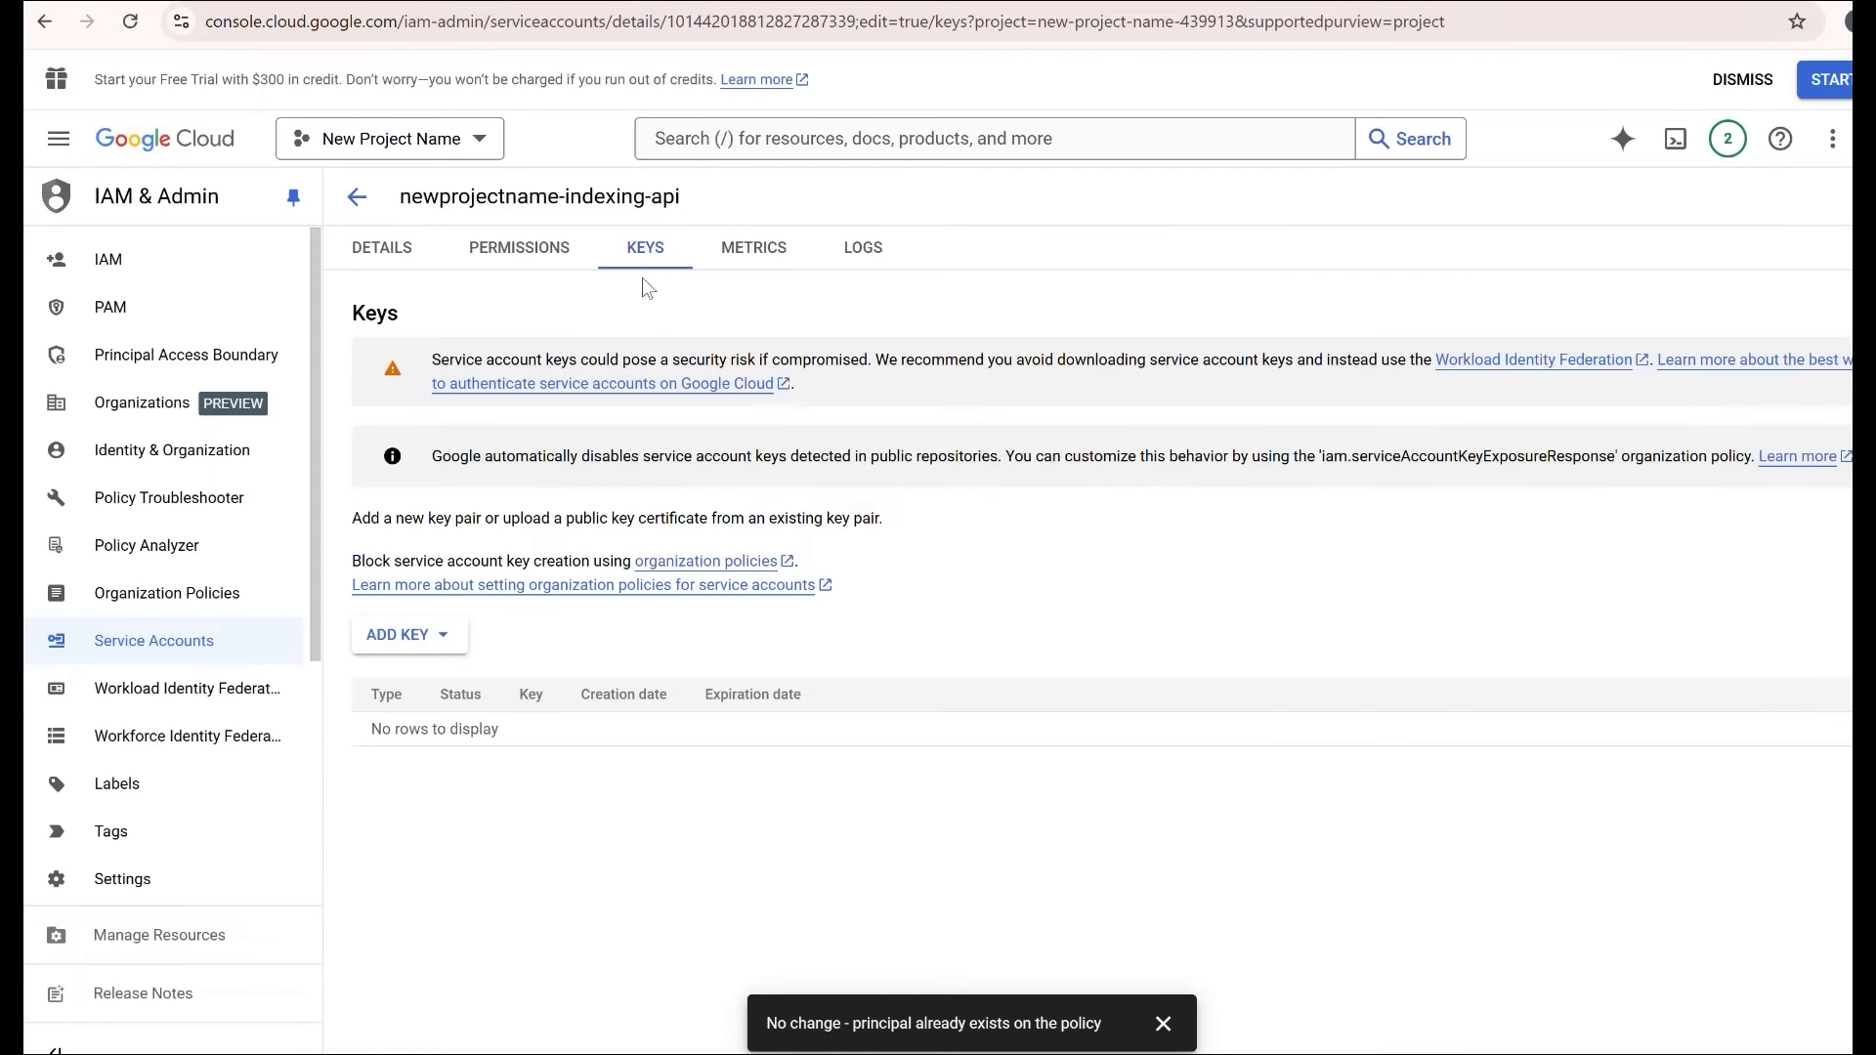
left_click(381, 651)
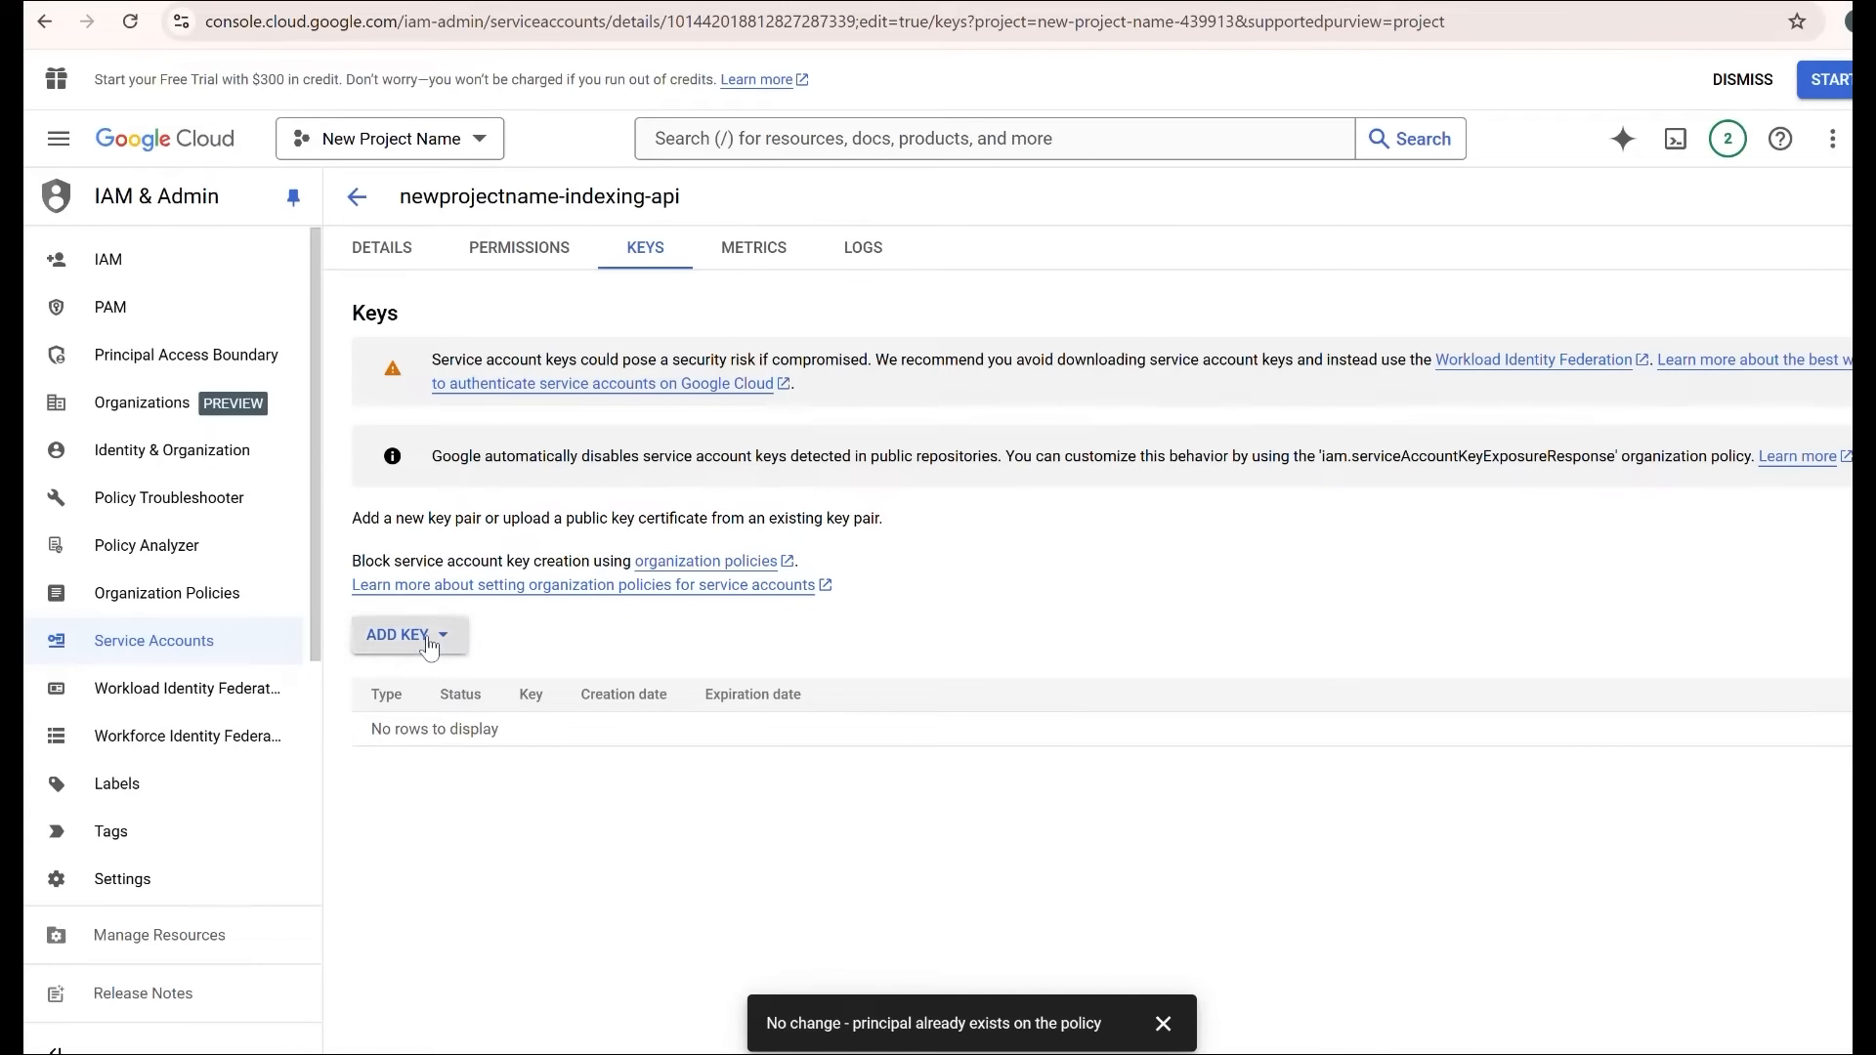
left_click(463, 684)
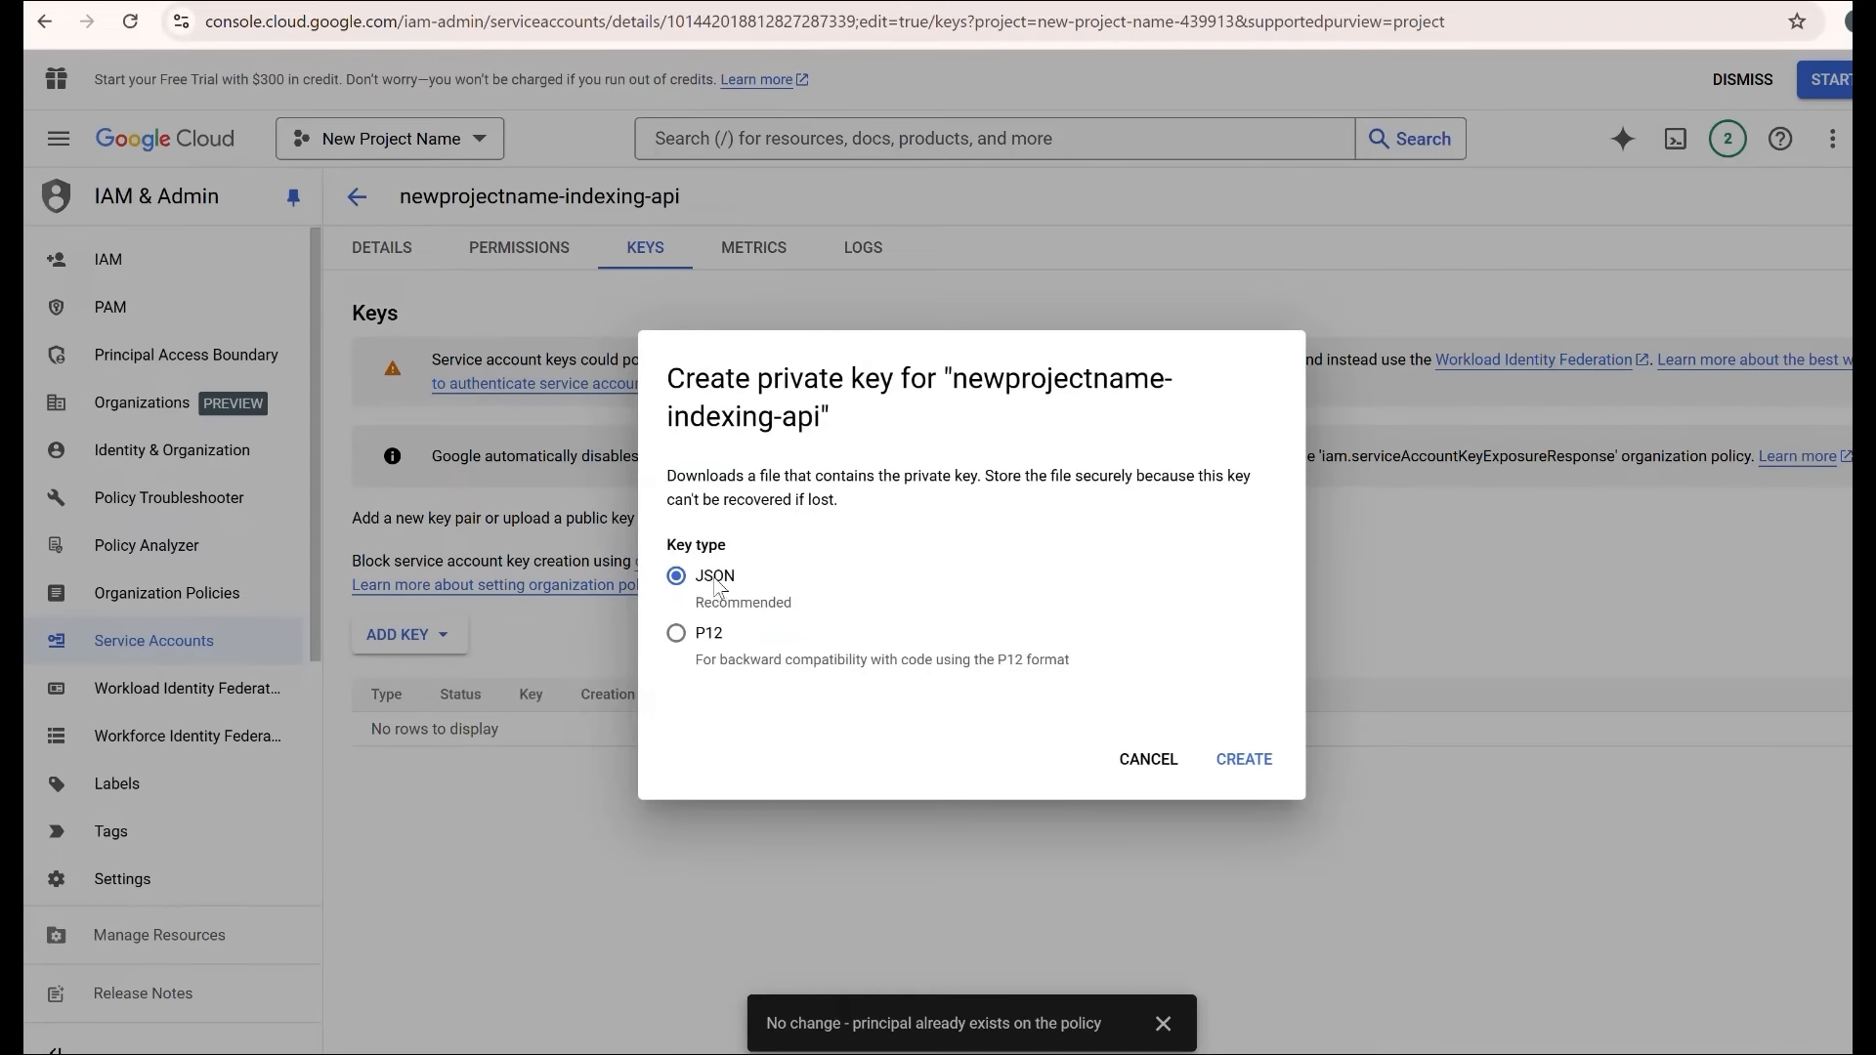
left_click(1263, 771)
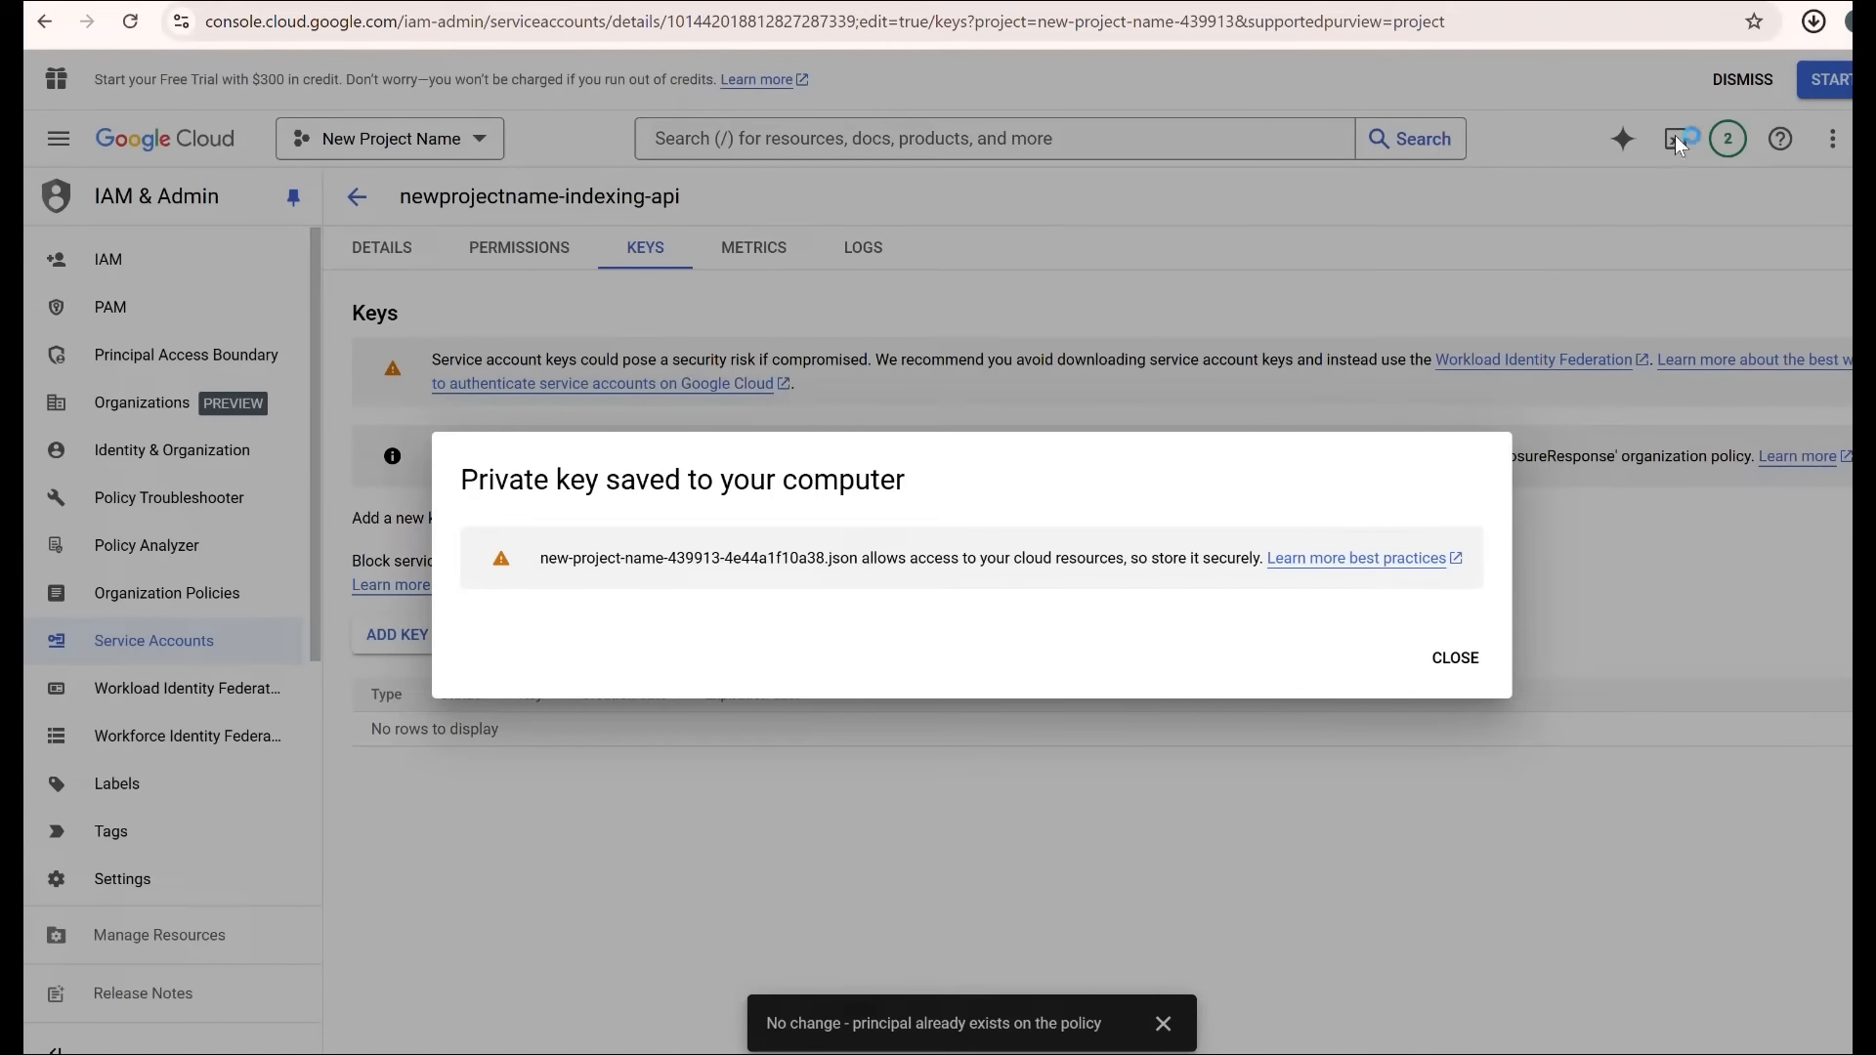
Open the downloaded JSON key file, copy its entire contents, and return to the Google Cloud console.
left_click(1536, 82)
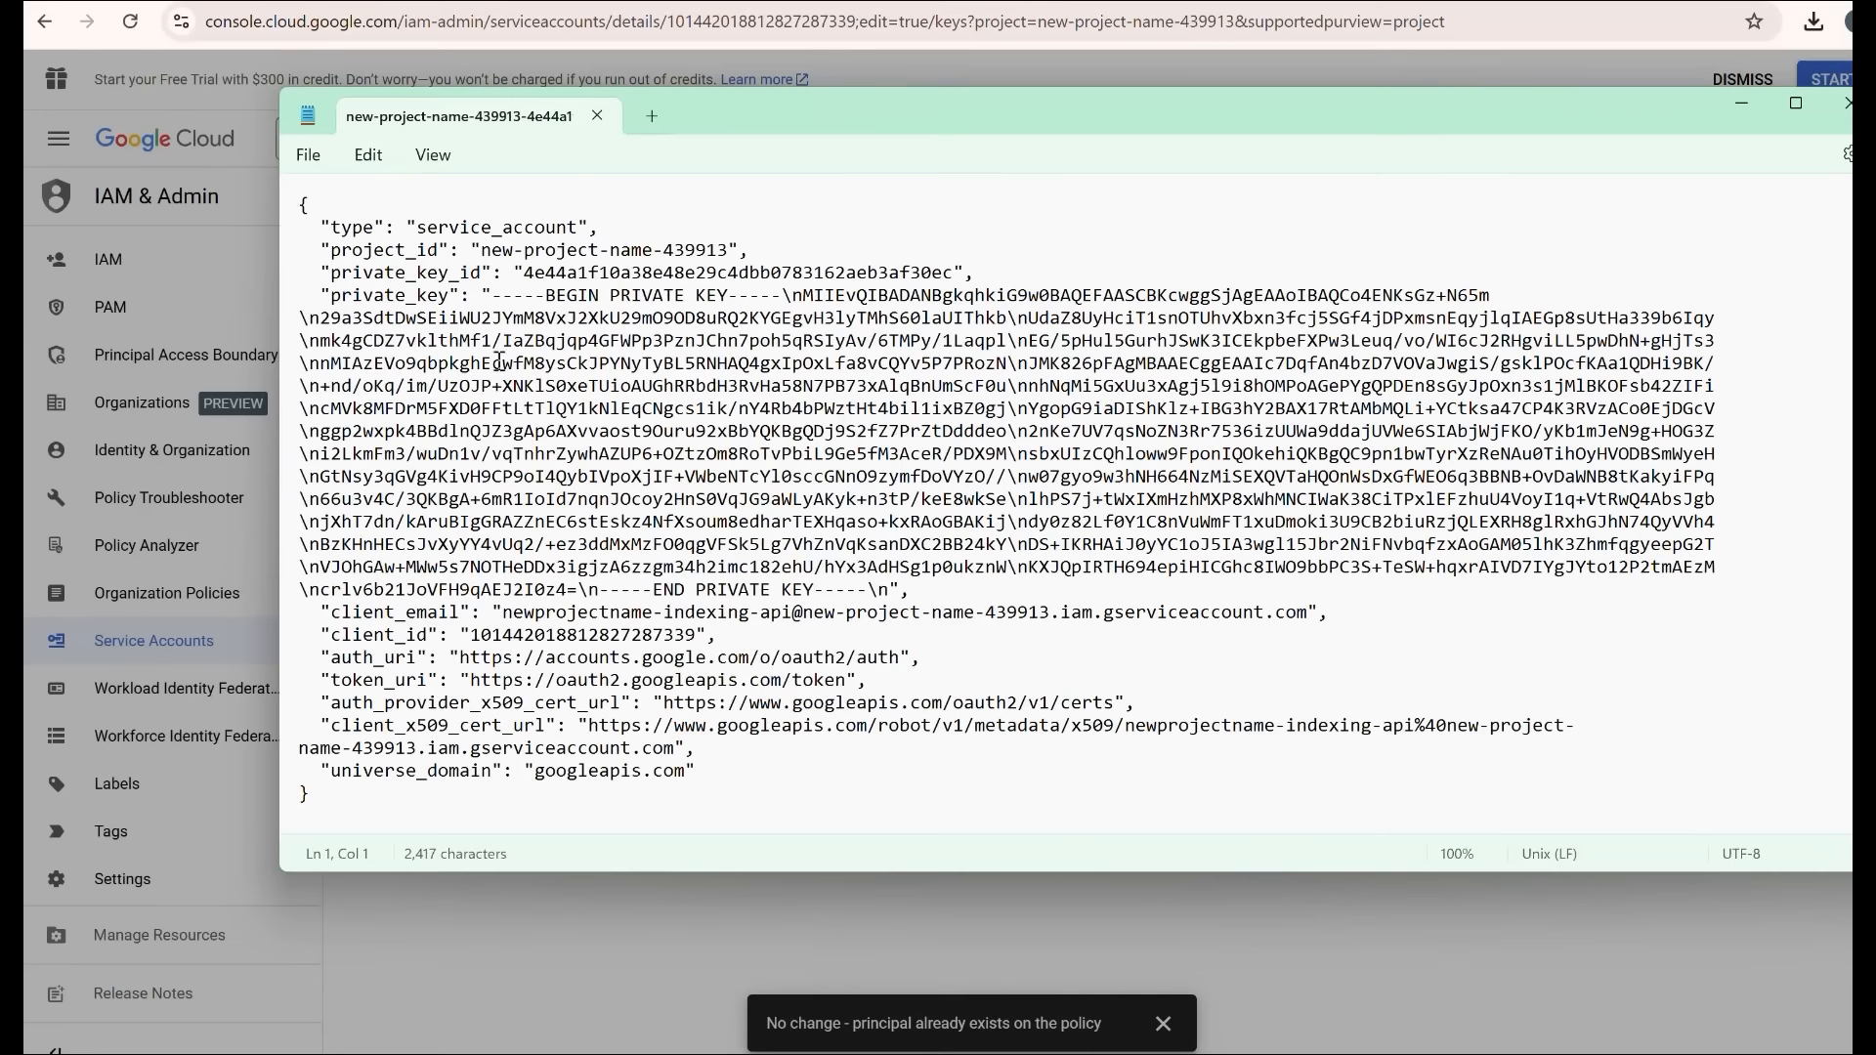
left_click_drag(369, 810, 294, 200)
right_click(507, 364)
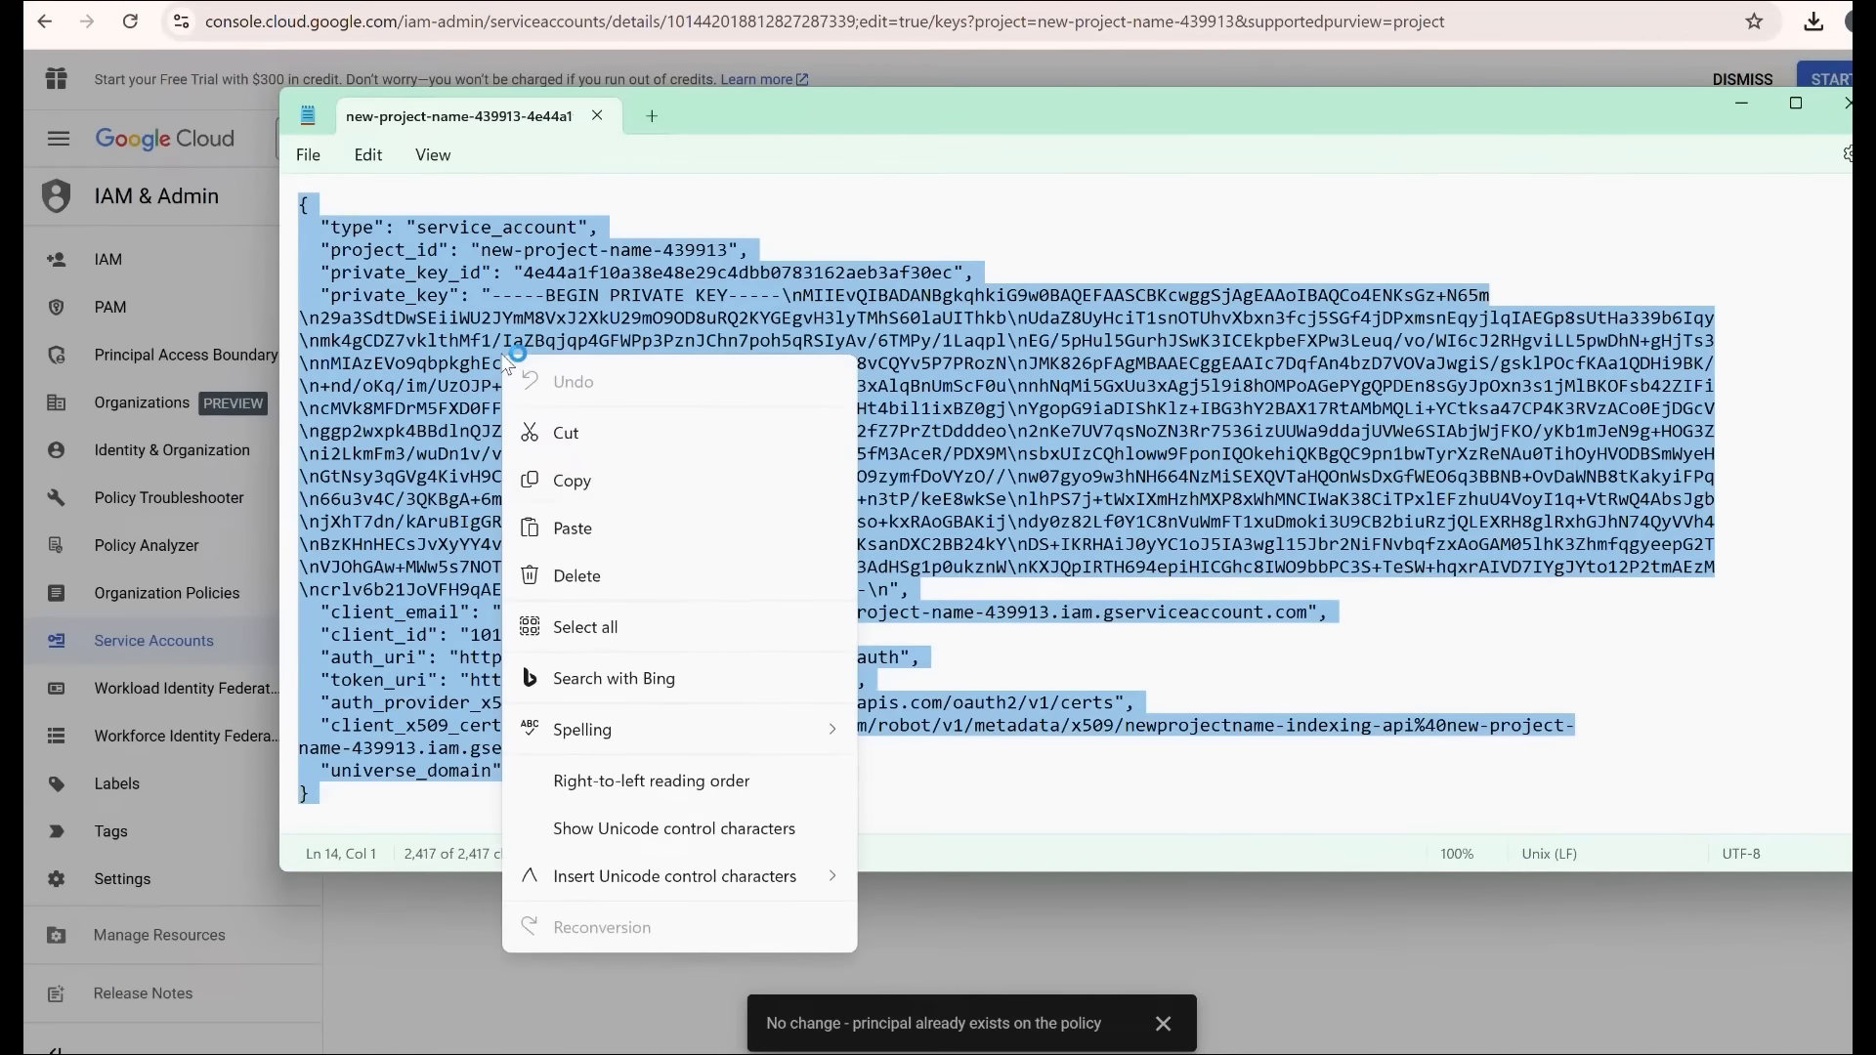
left_click(572, 481)
key("alt+Tab")
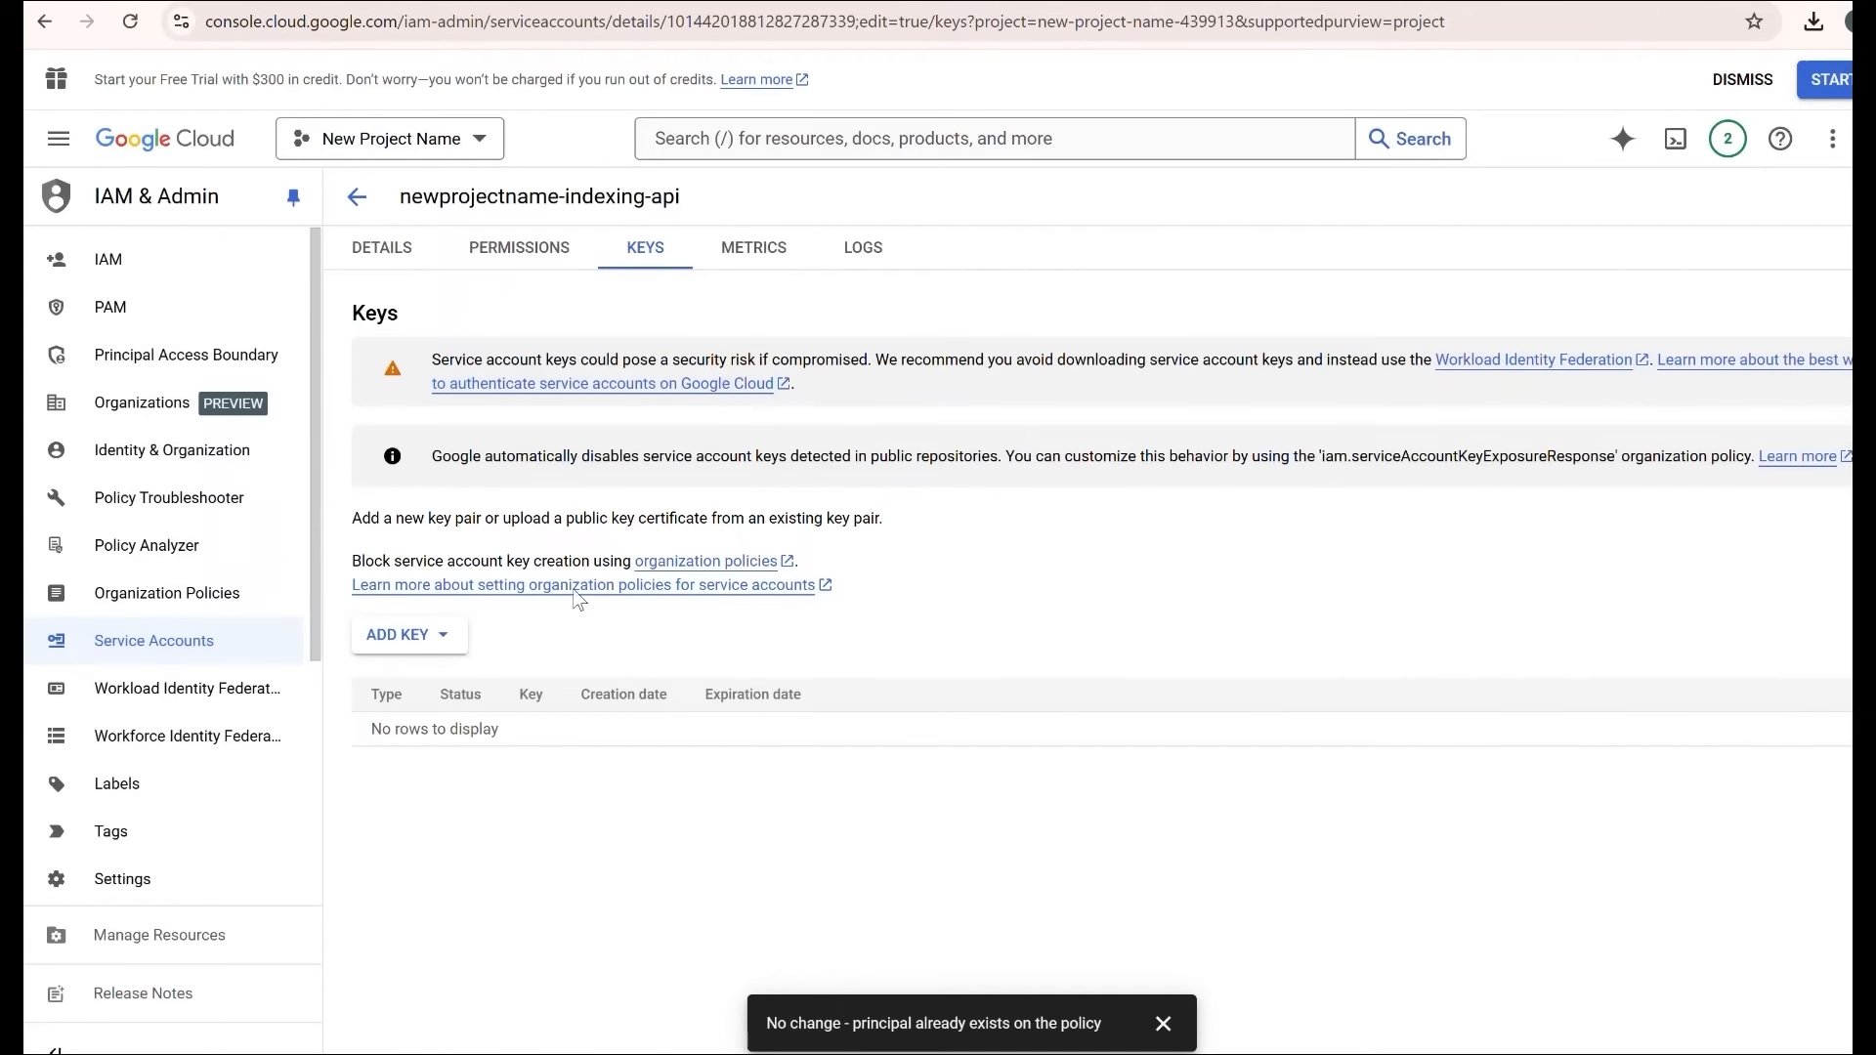
Copy the new service account's email address from the project's Service Accounts list.
left_click(158, 657)
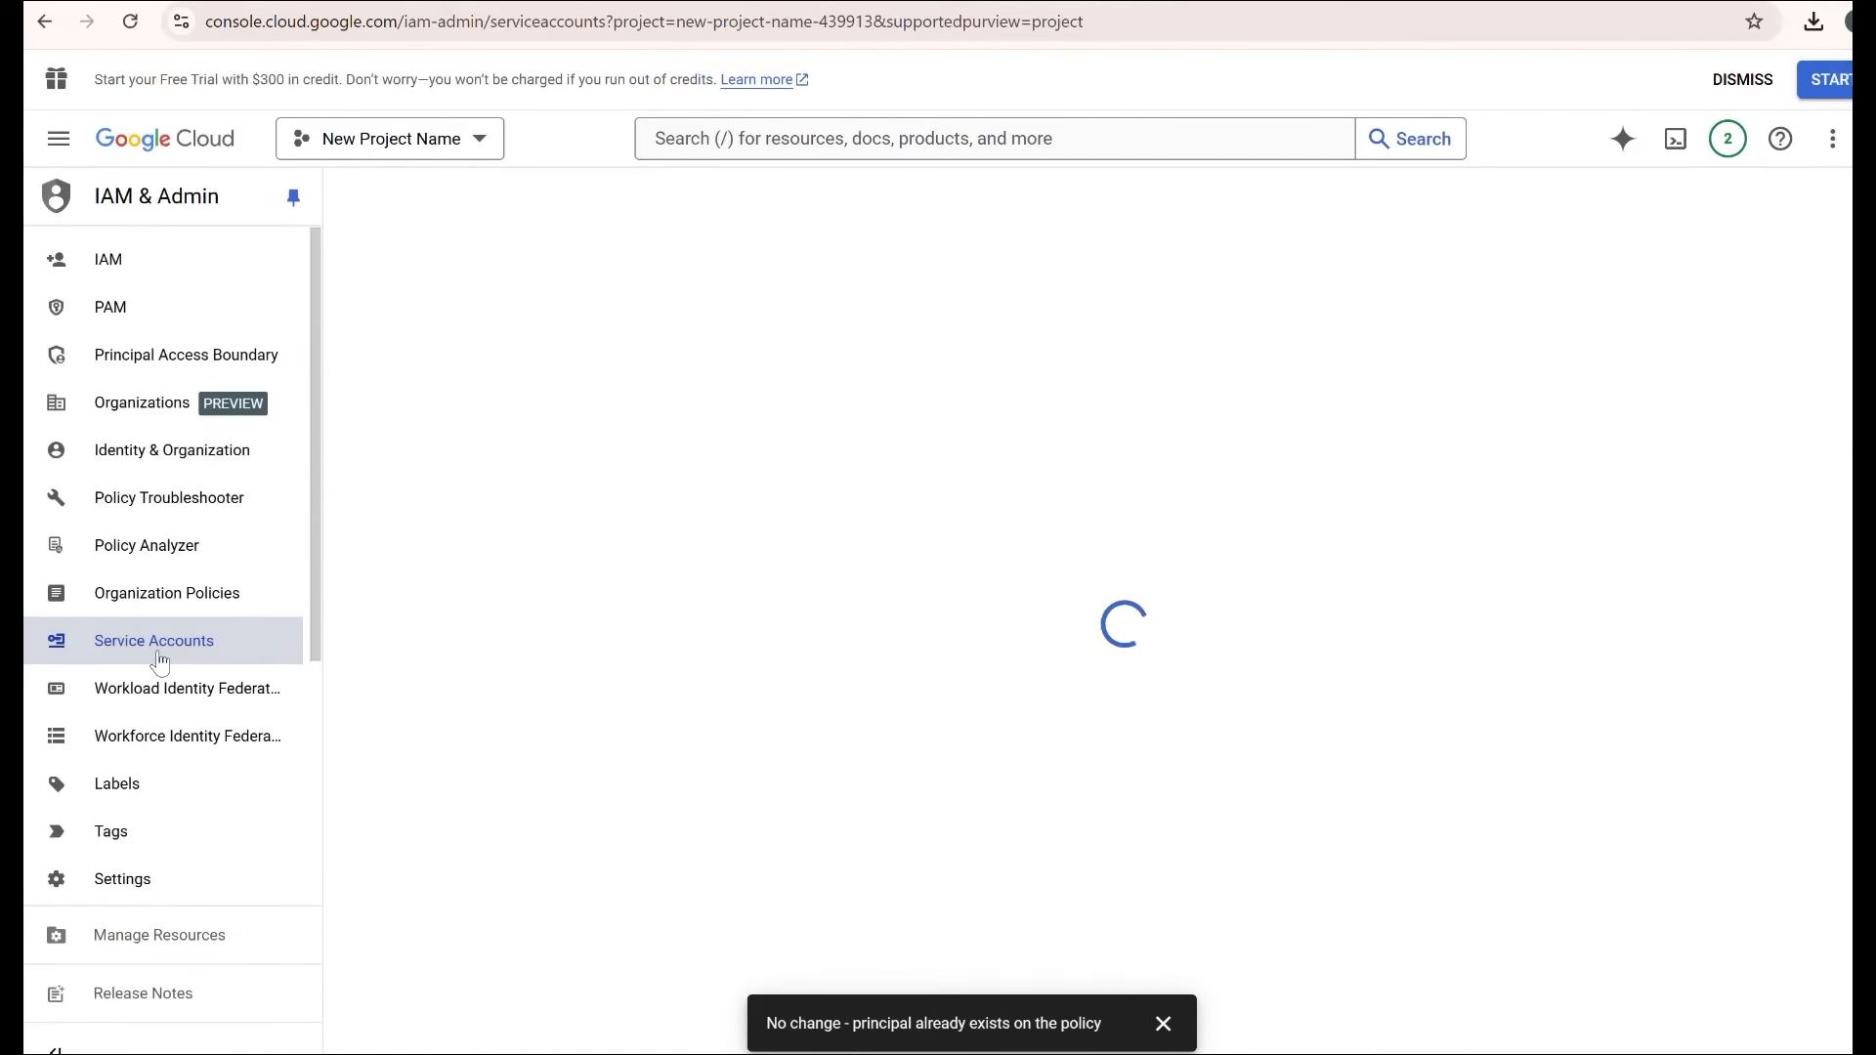
left_click_drag(664, 577, 454, 525)
right_click(459, 533)
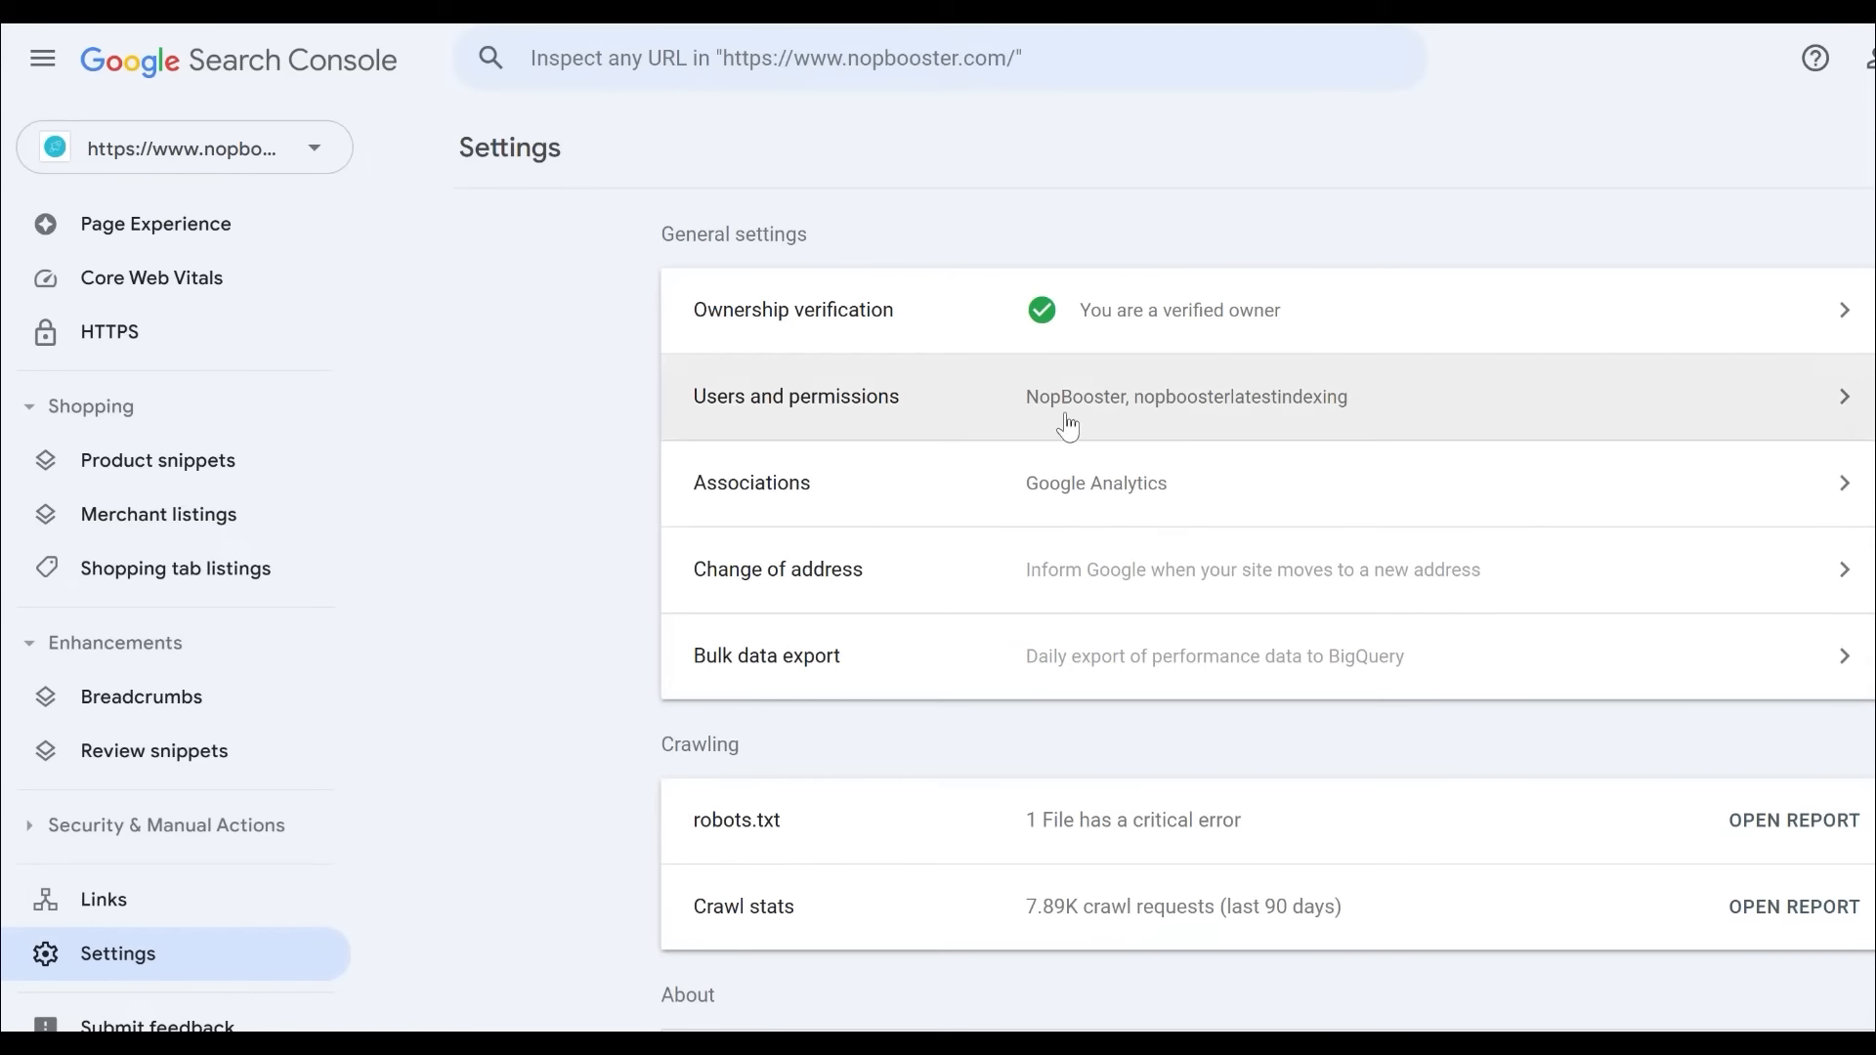
Open the property's Users and permissions settings and begin adding a user with the Owner permission.
left_click(1239, 412)
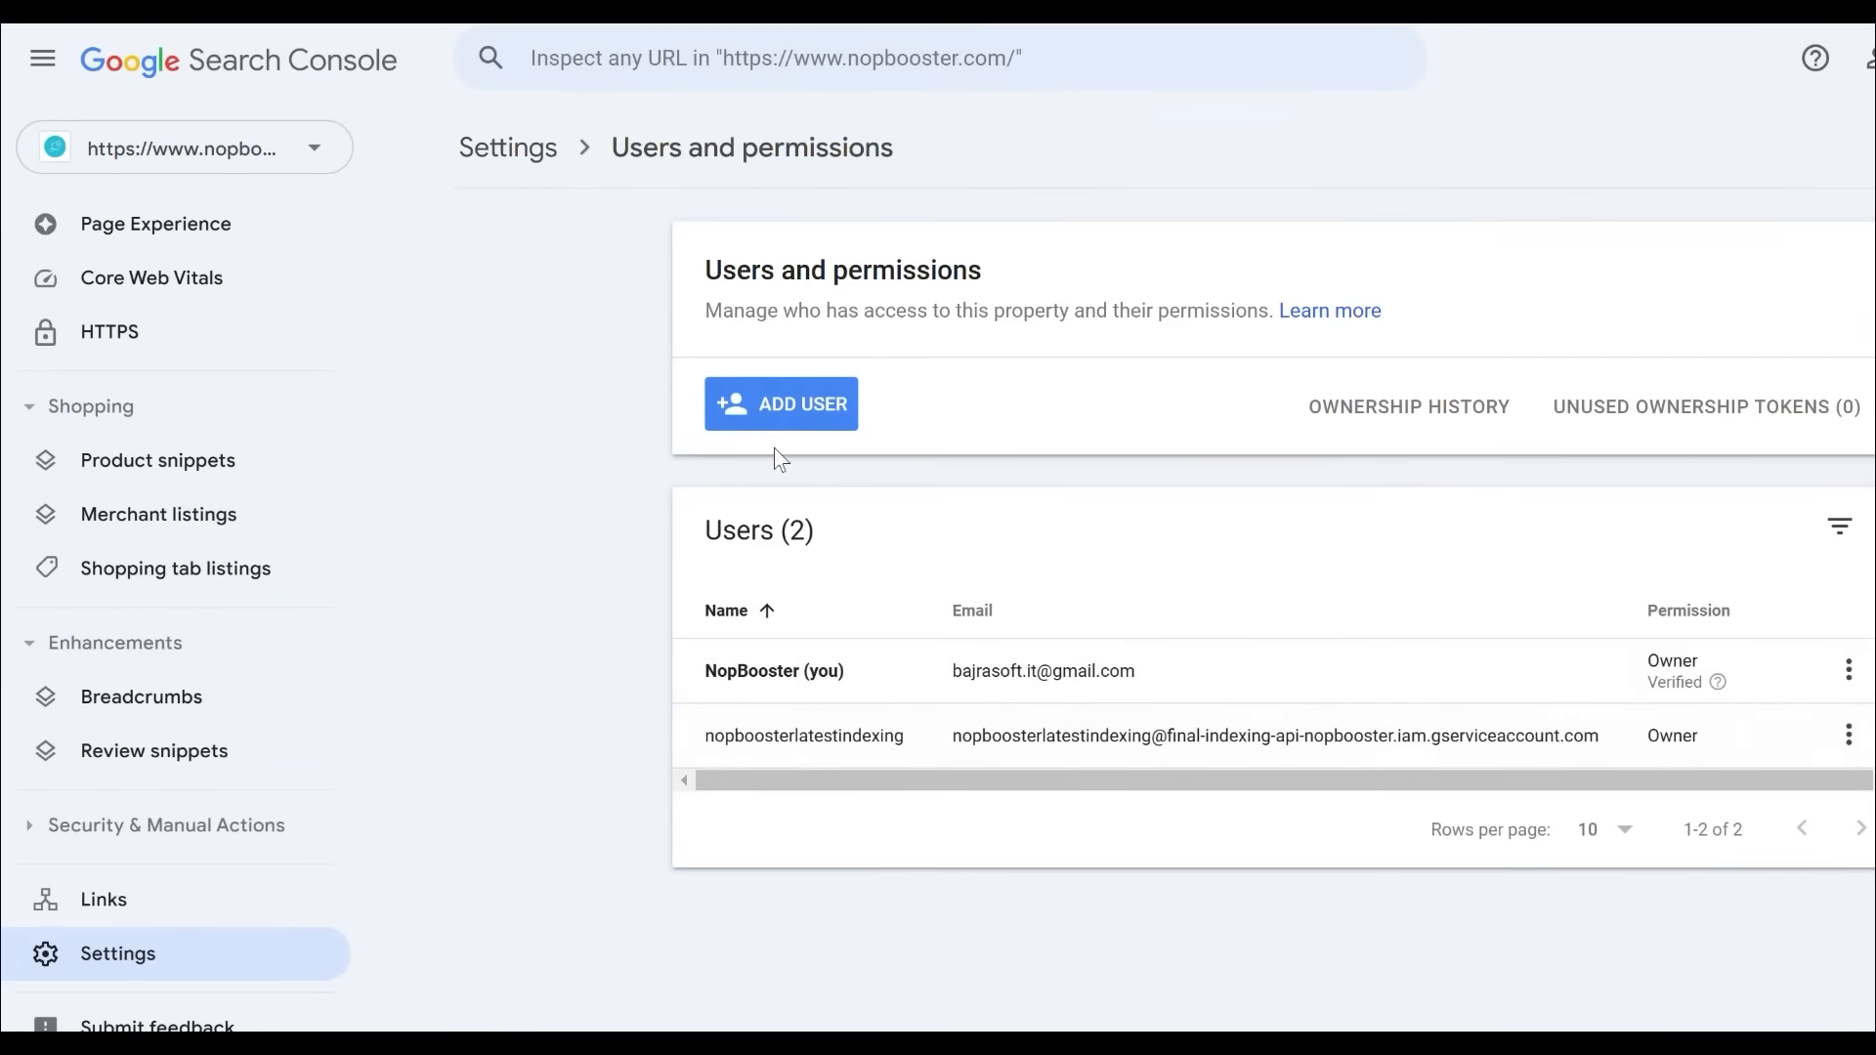
left_click(785, 405)
left_click(752, 684)
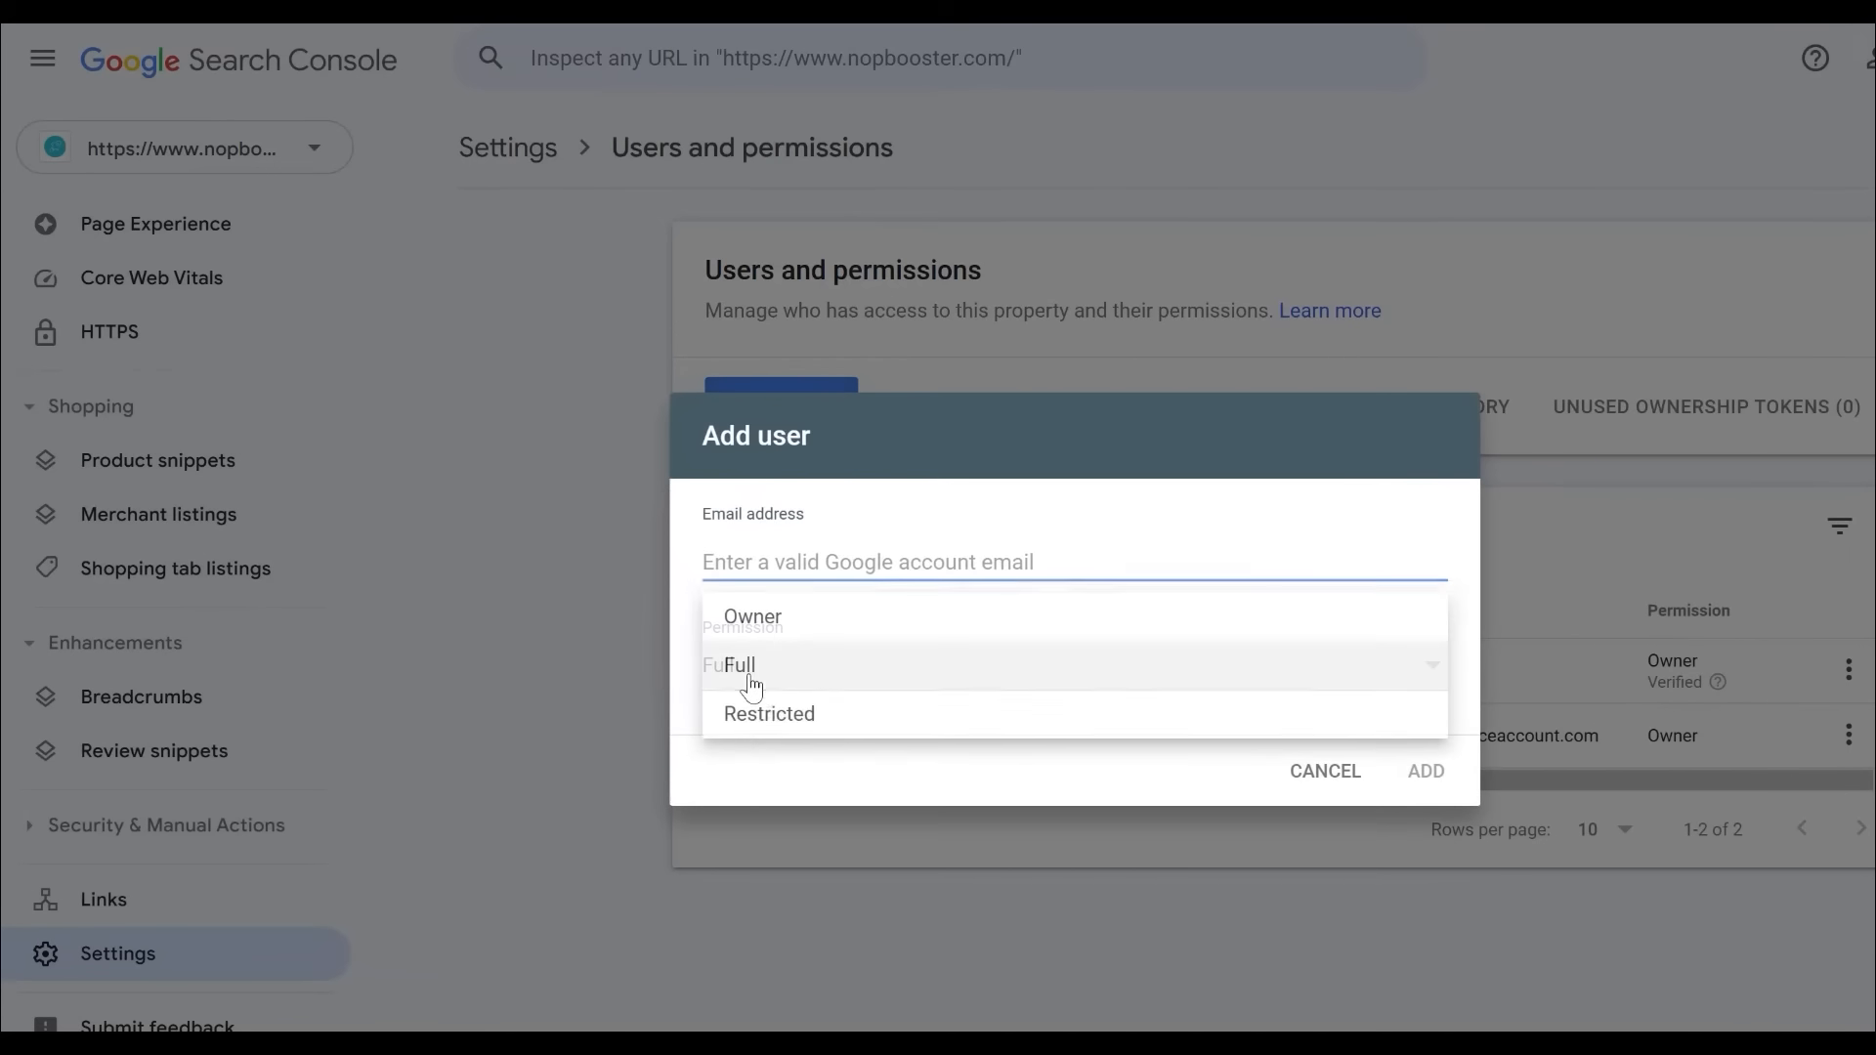
left_click(767, 633)
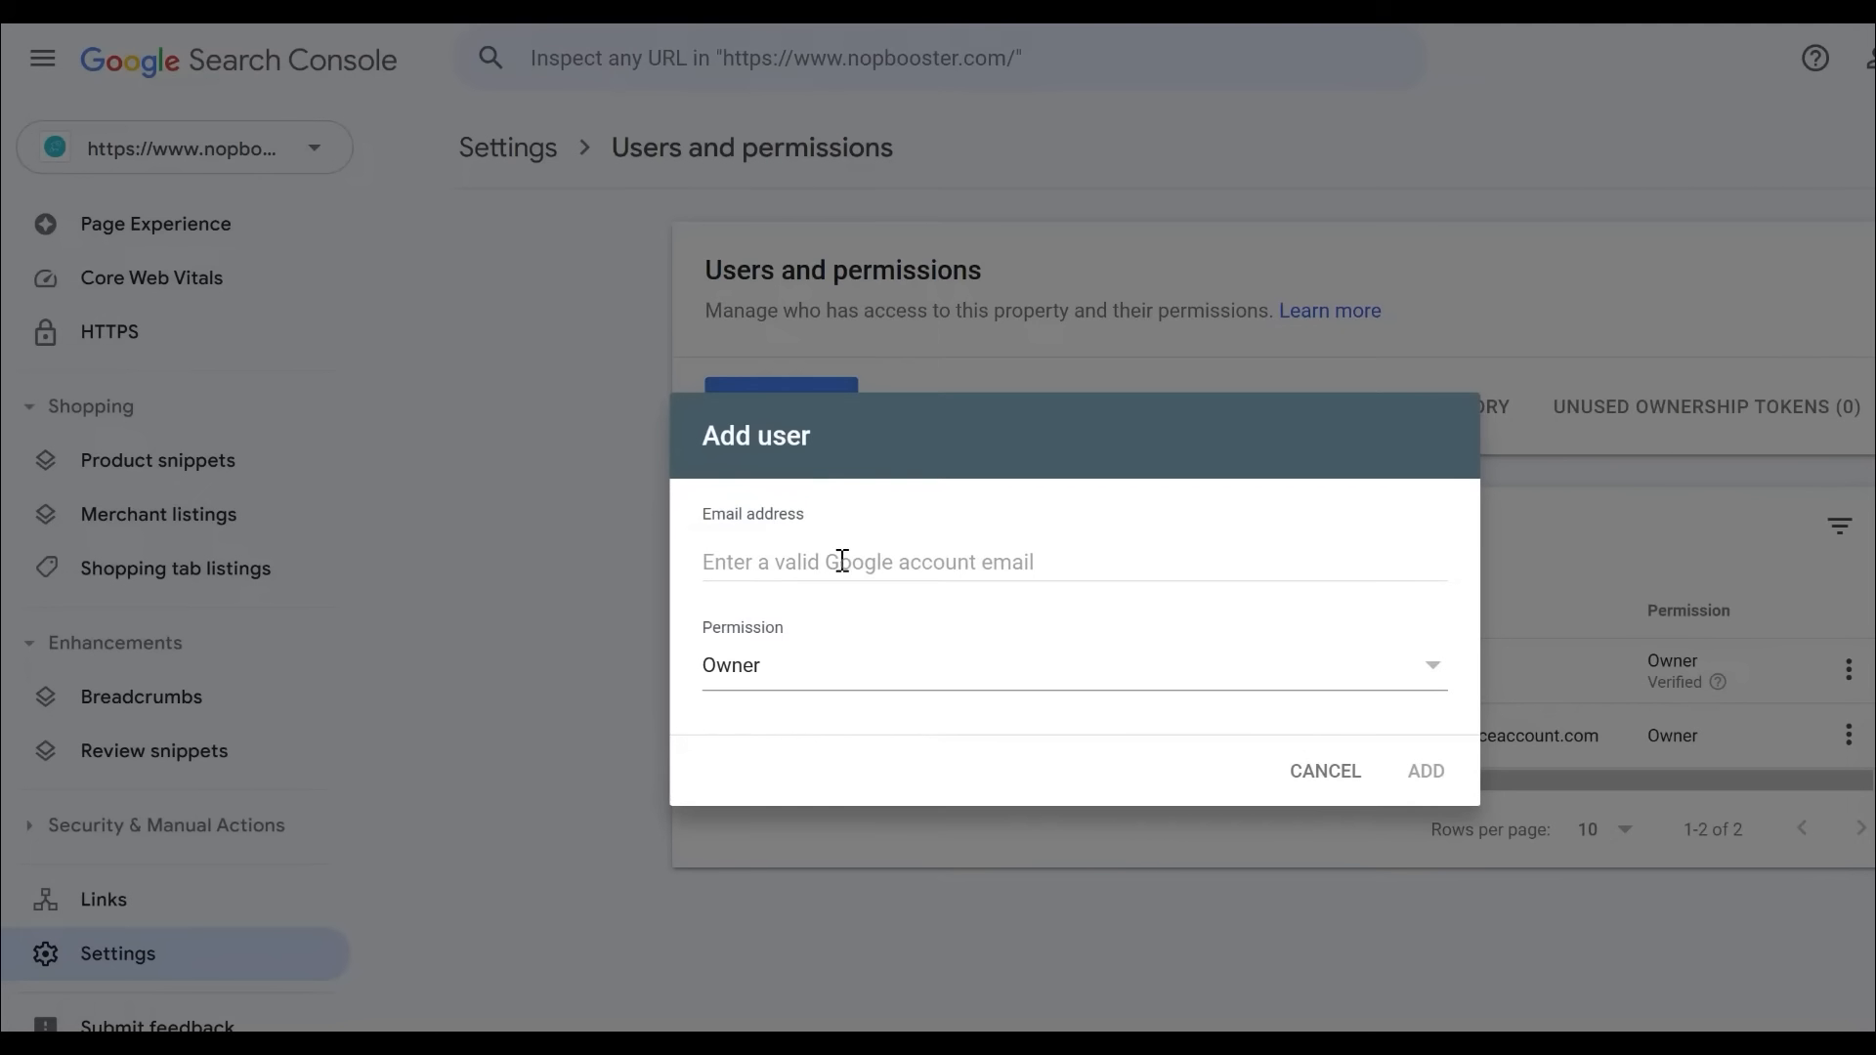
left_click(1580, 553)
left_click_drag(1584, 735, 907, 753)
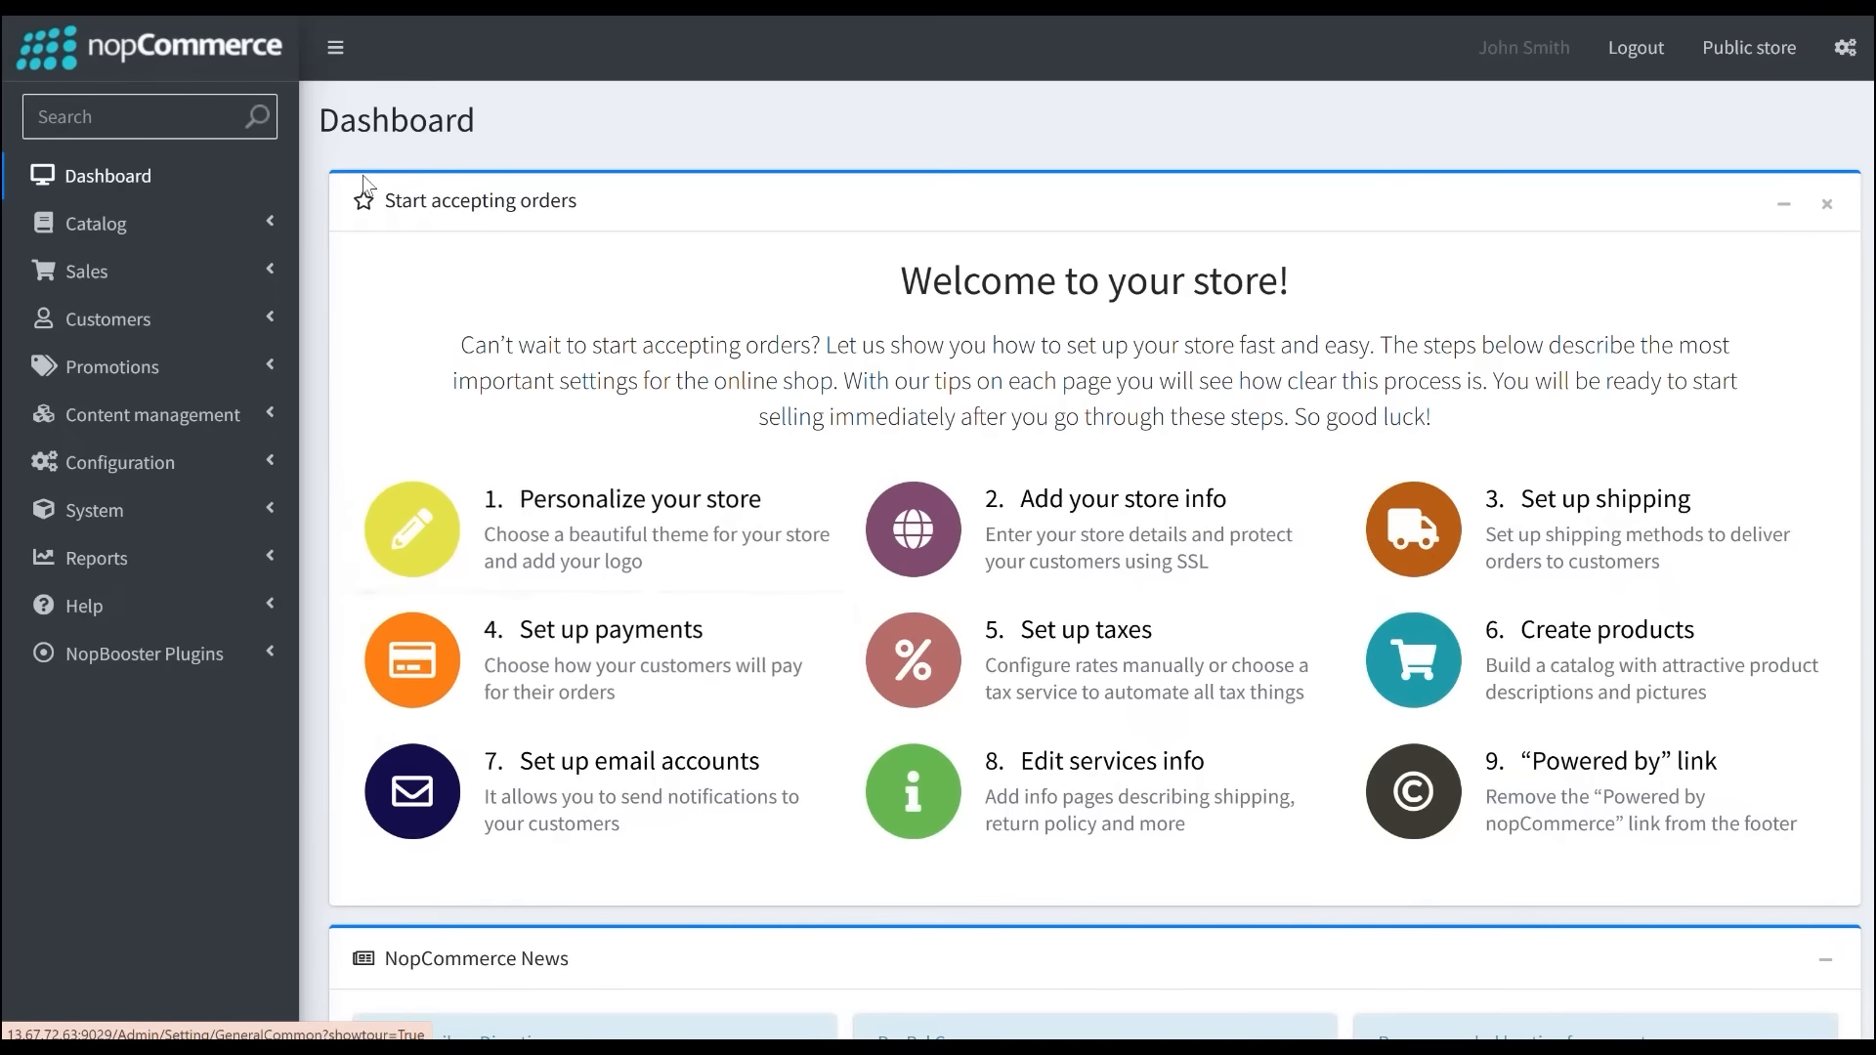
Switch to the nopCommerce admin, search for "local", and open the Local plugins configuration page.
left_click(188, 119)
type("local")
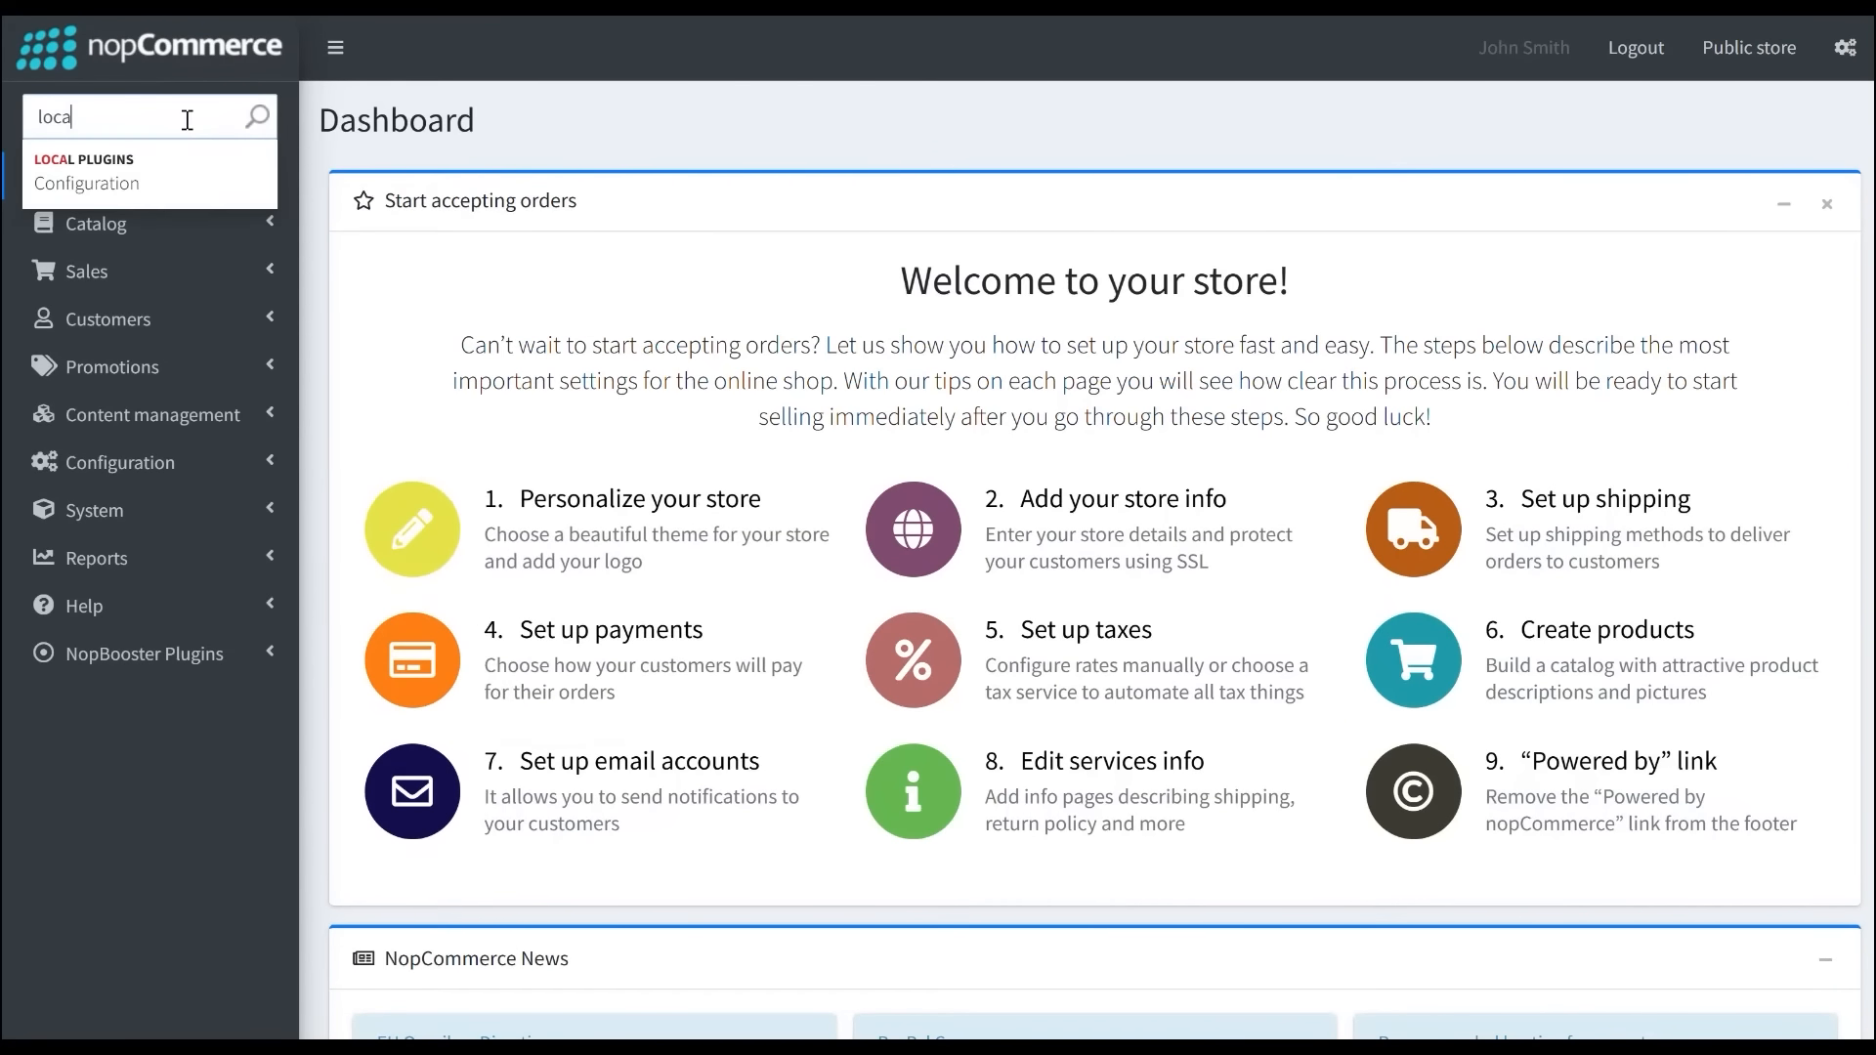
left_click(84, 178)
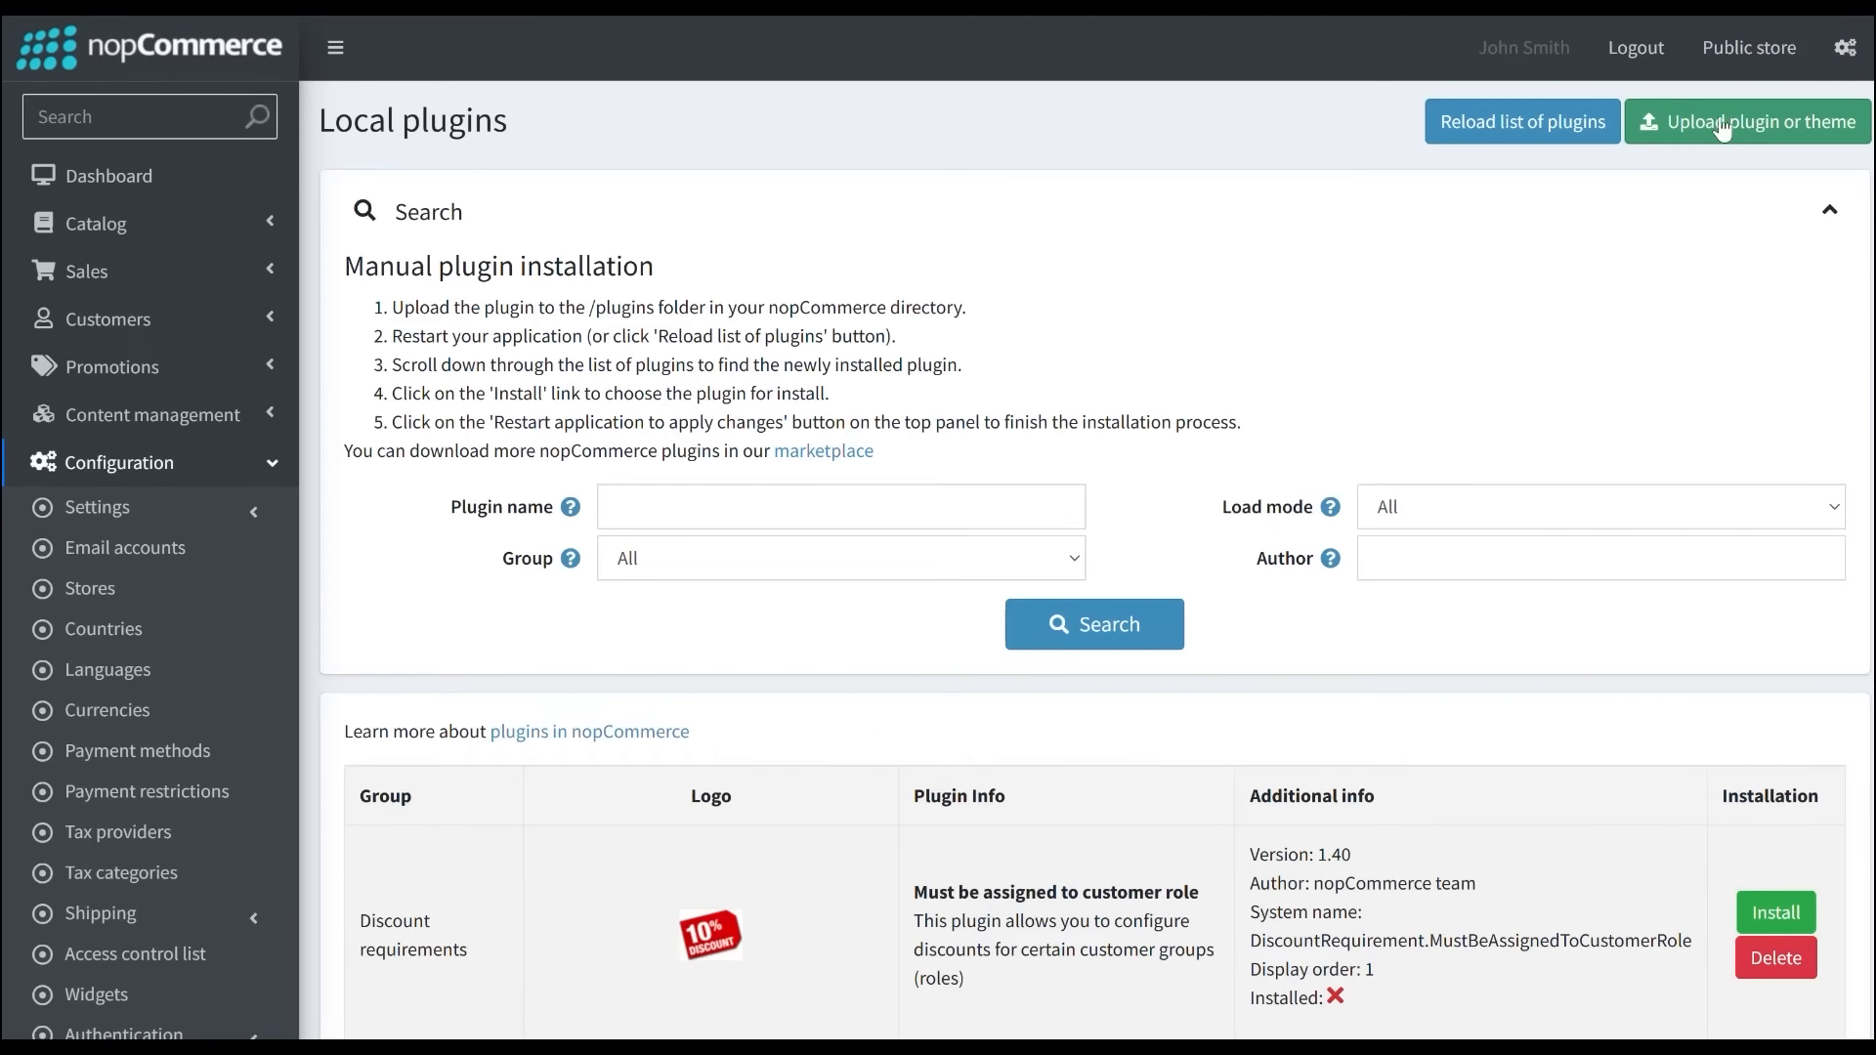
Upload the GoogleInstantIndexingPro.zip plugin archive and restart the application to apply the changes.
left_click(1769, 131)
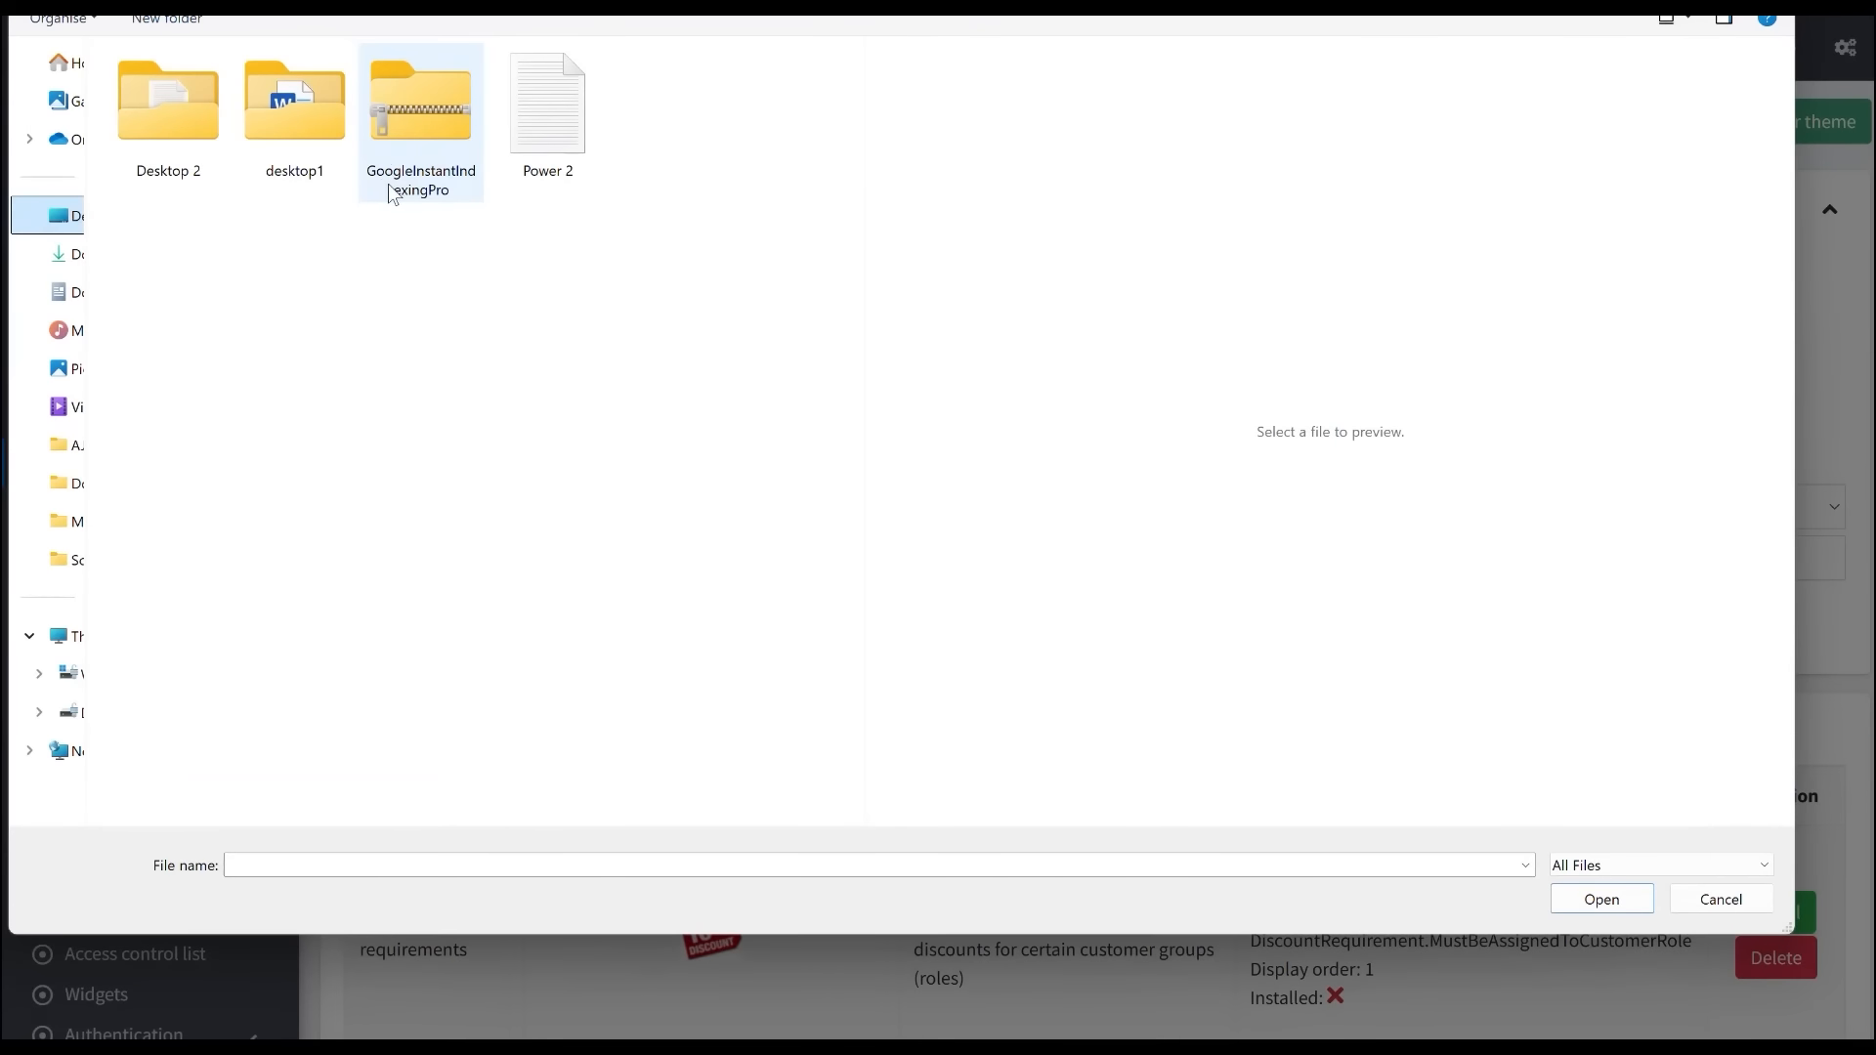
left_click(437, 188)
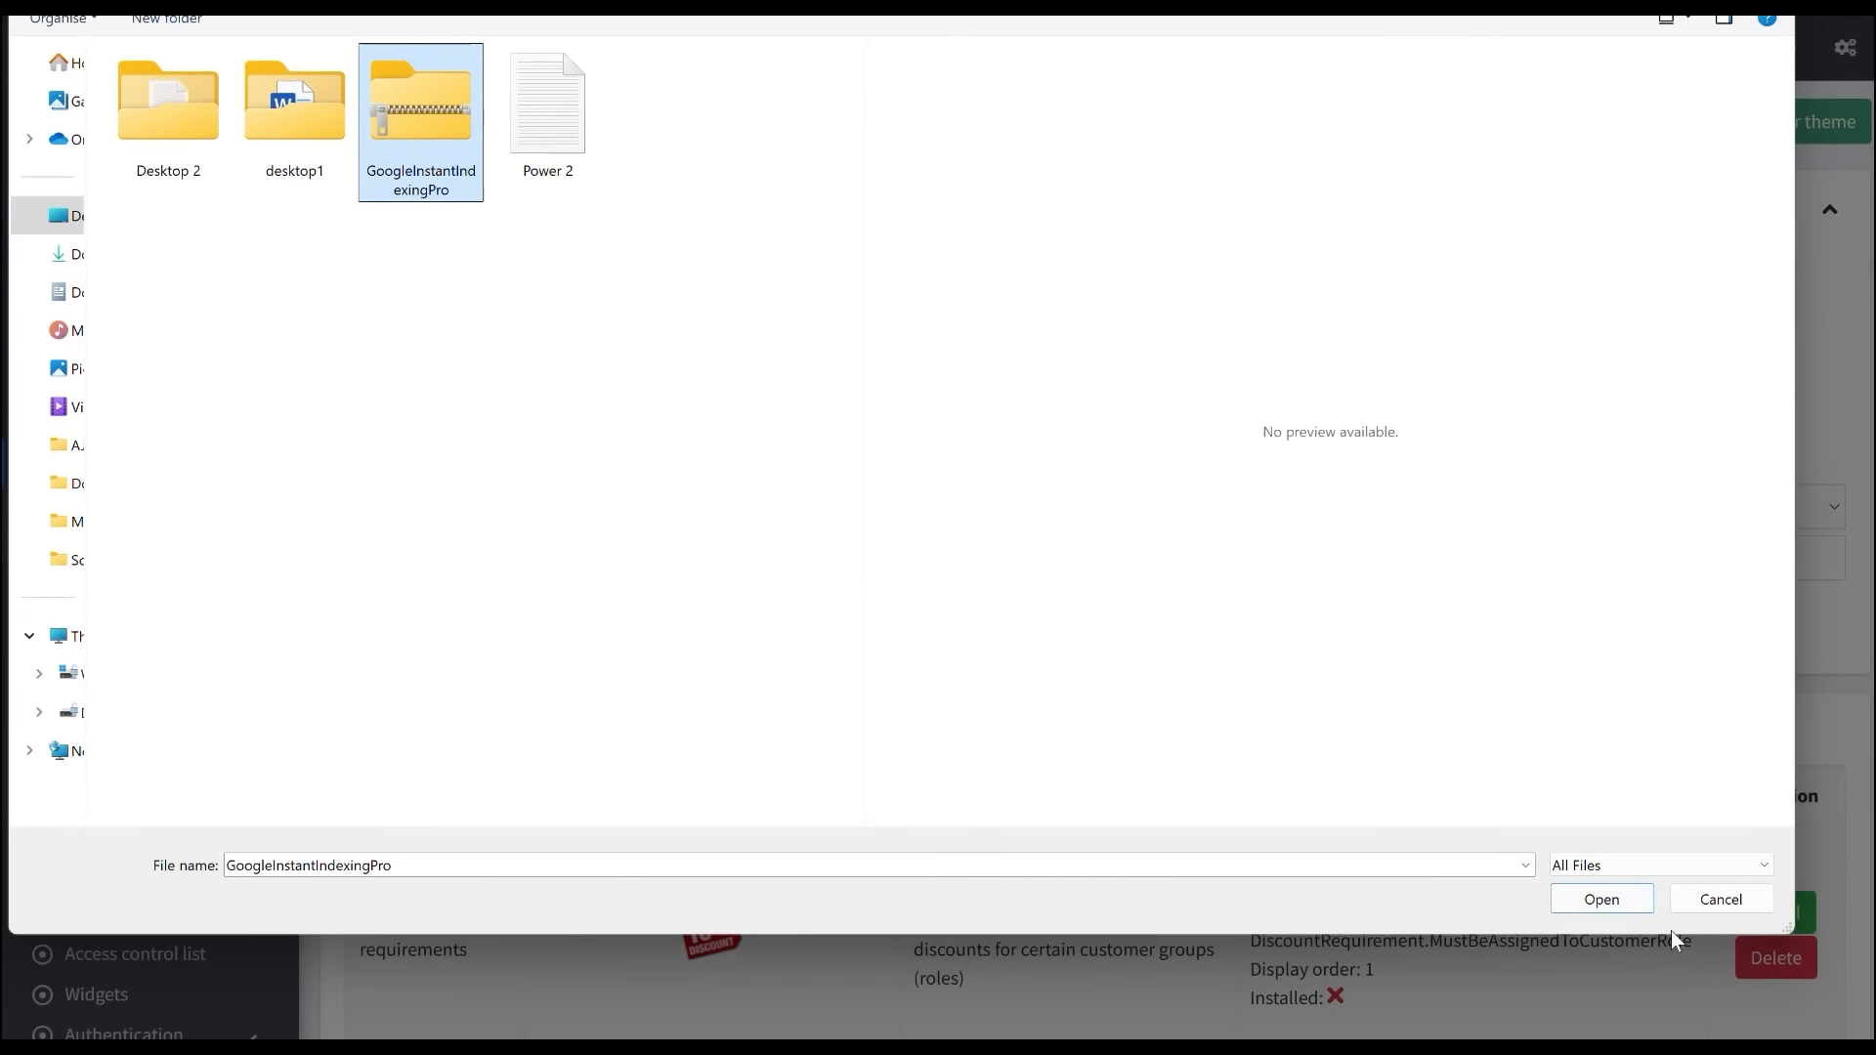
left_click(1622, 903)
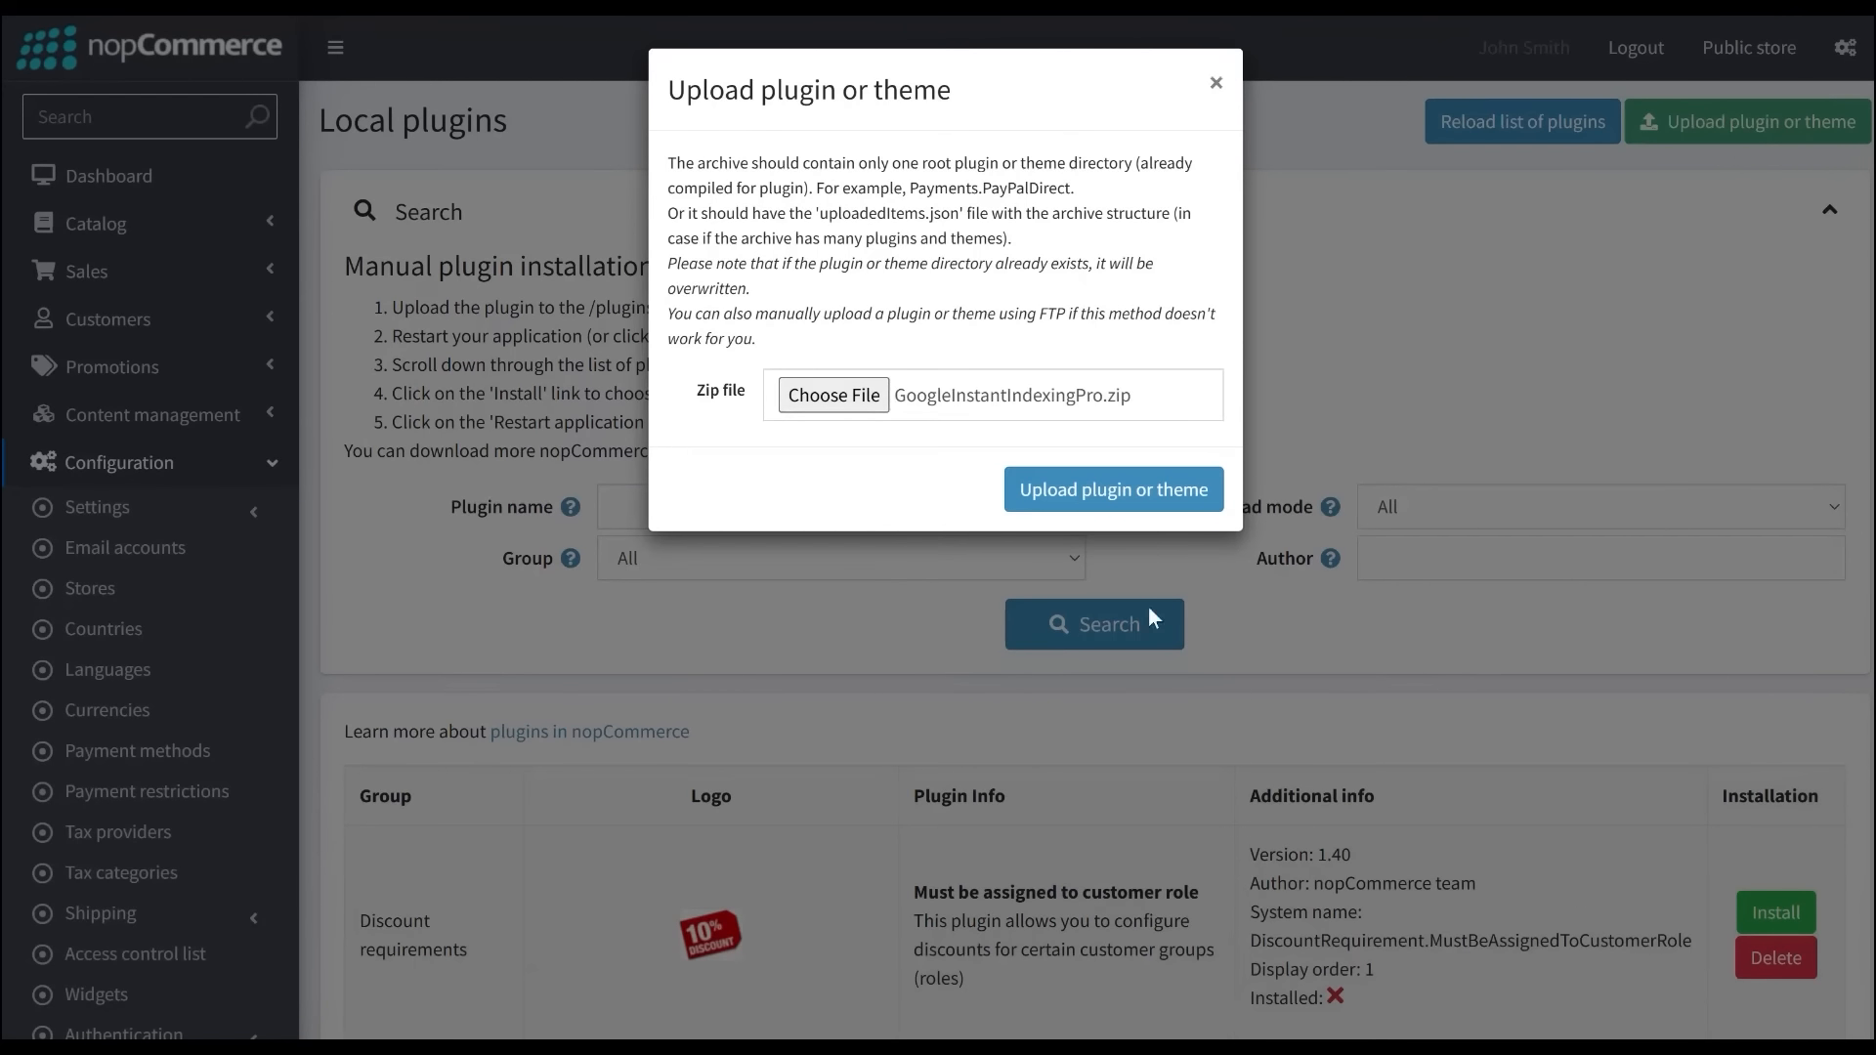
left_click(1080, 495)
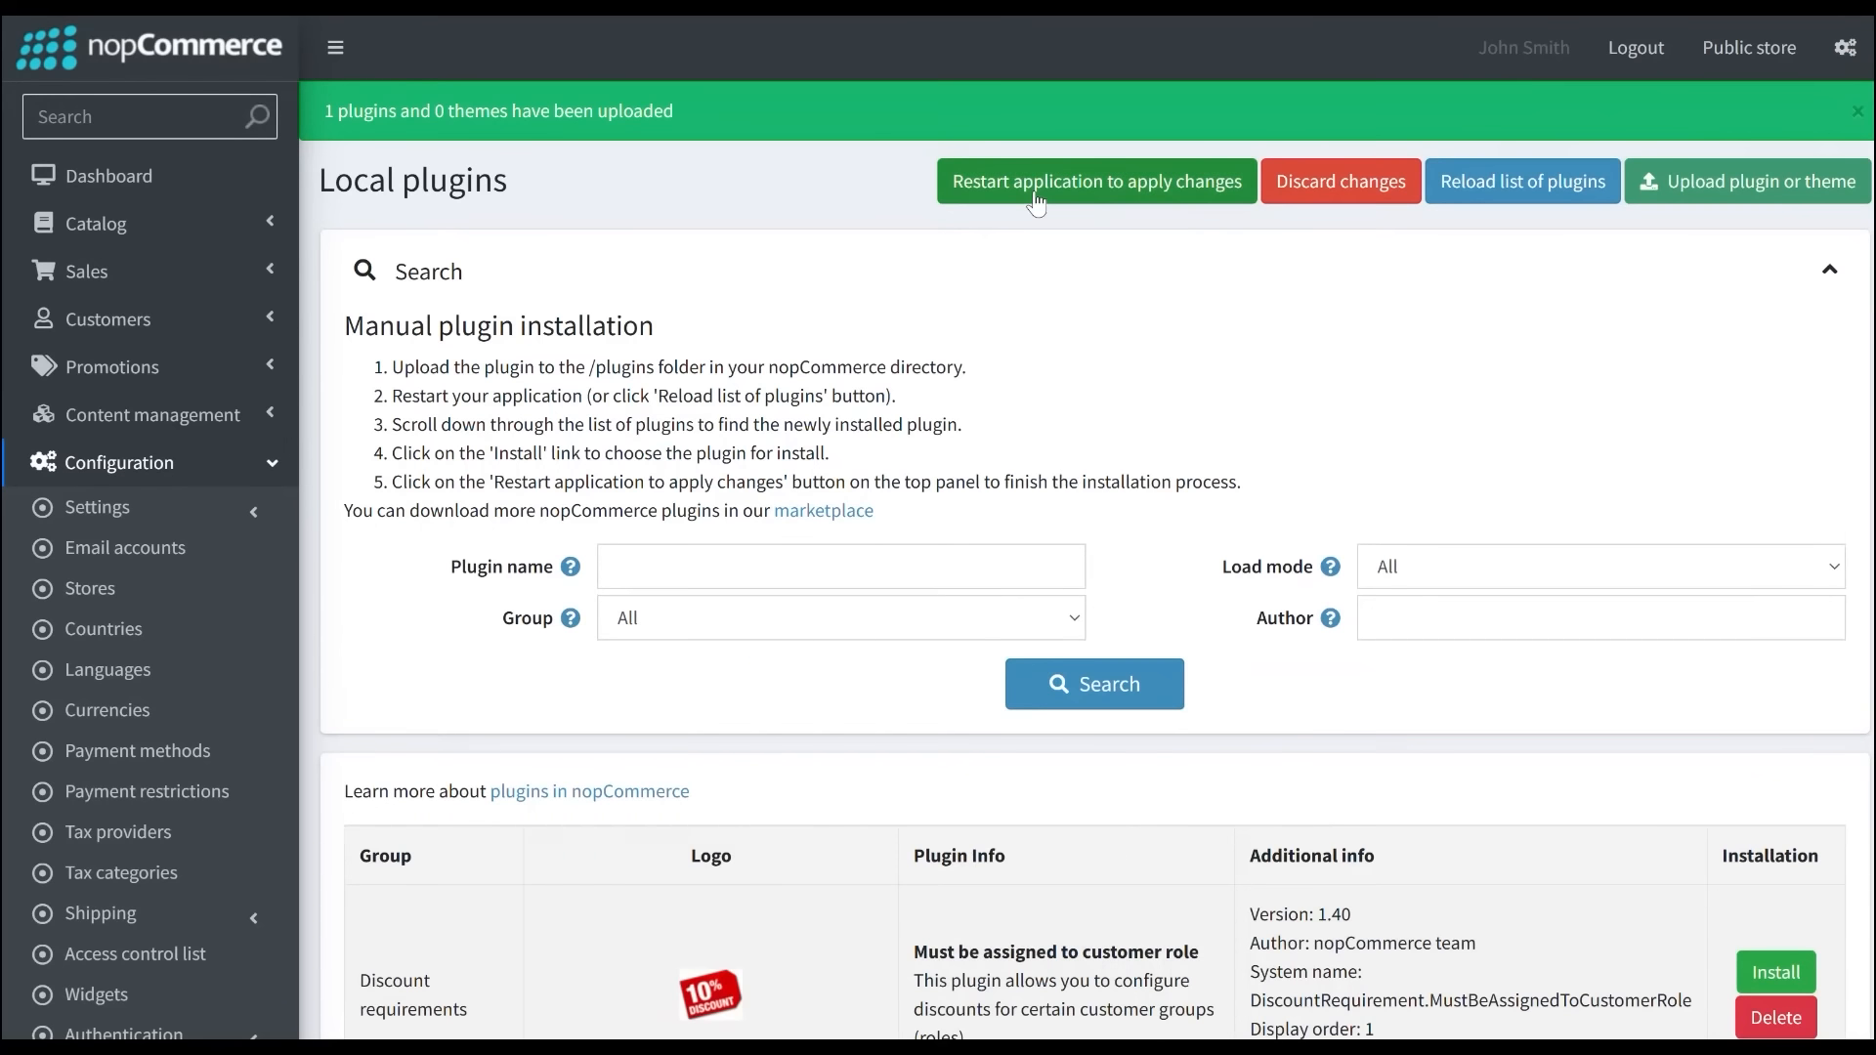
left_click(1096, 195)
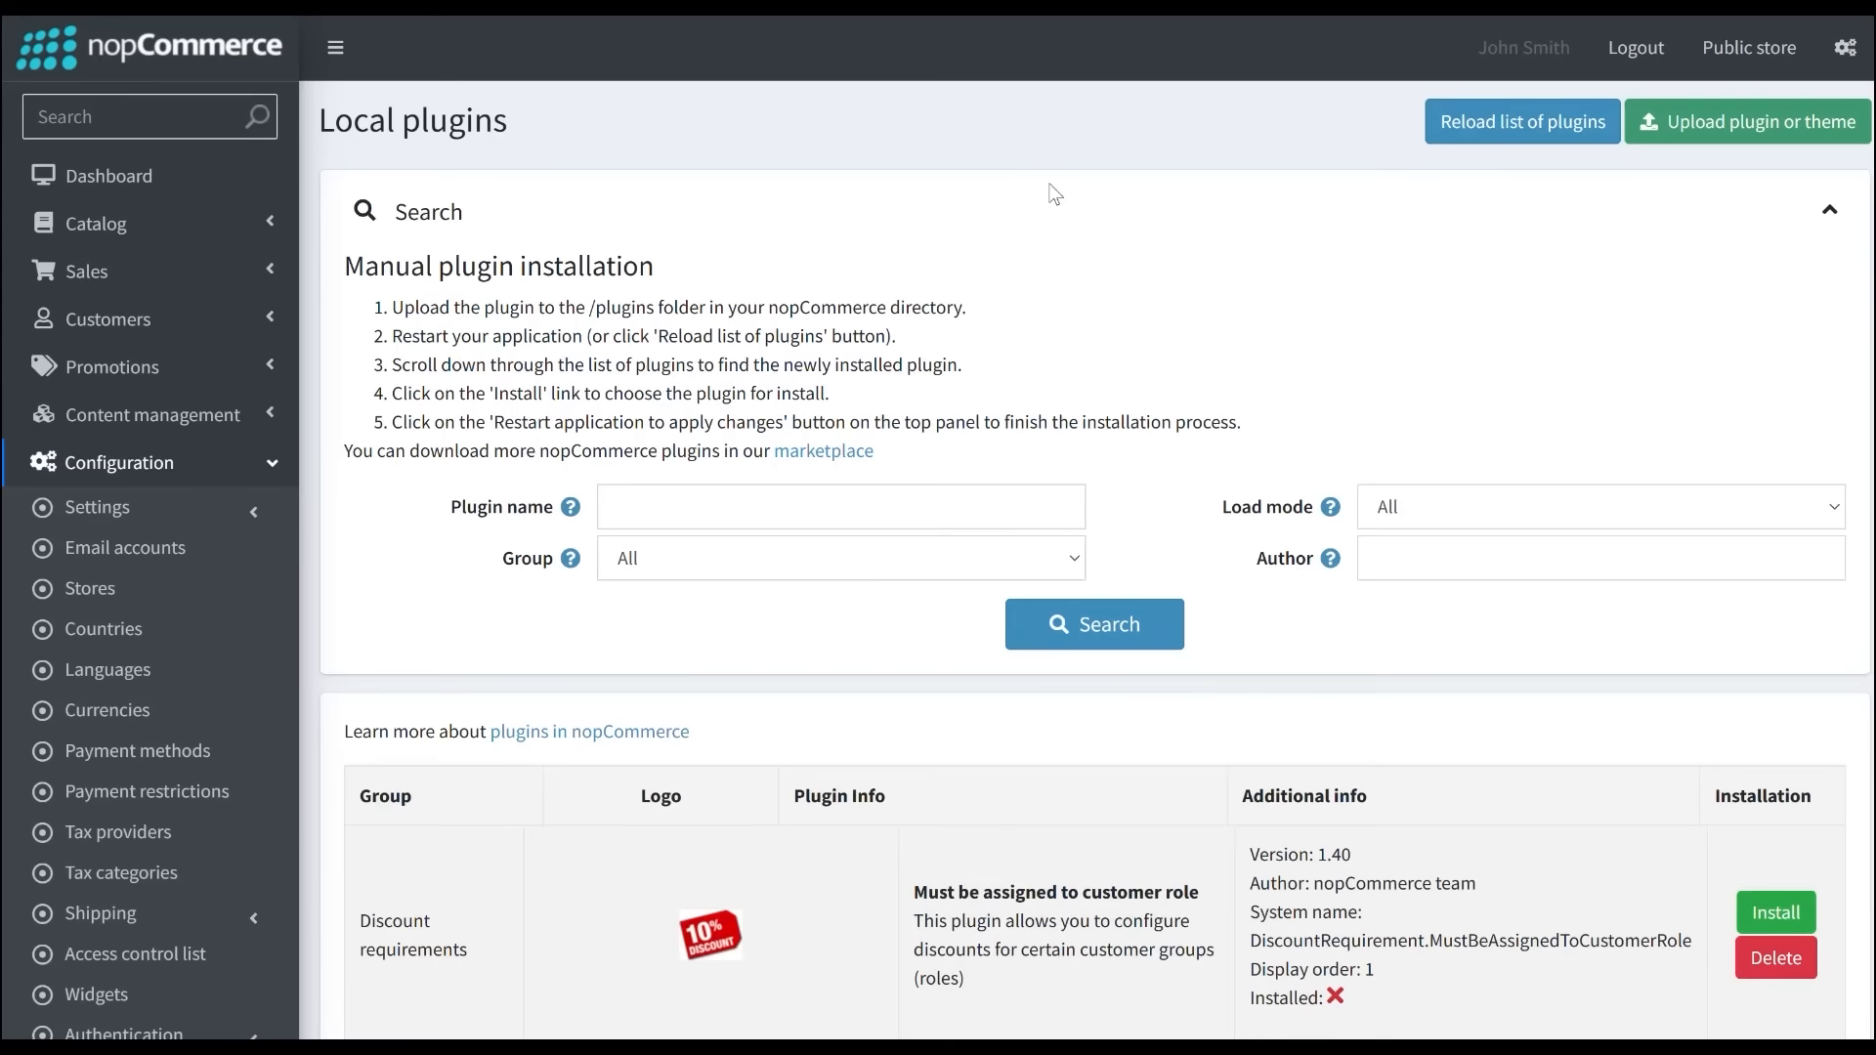
Find the uploaded plugin by the name "index", install Google Instant Indexing Pro, and restart the application to apply it.
left_click(953, 517)
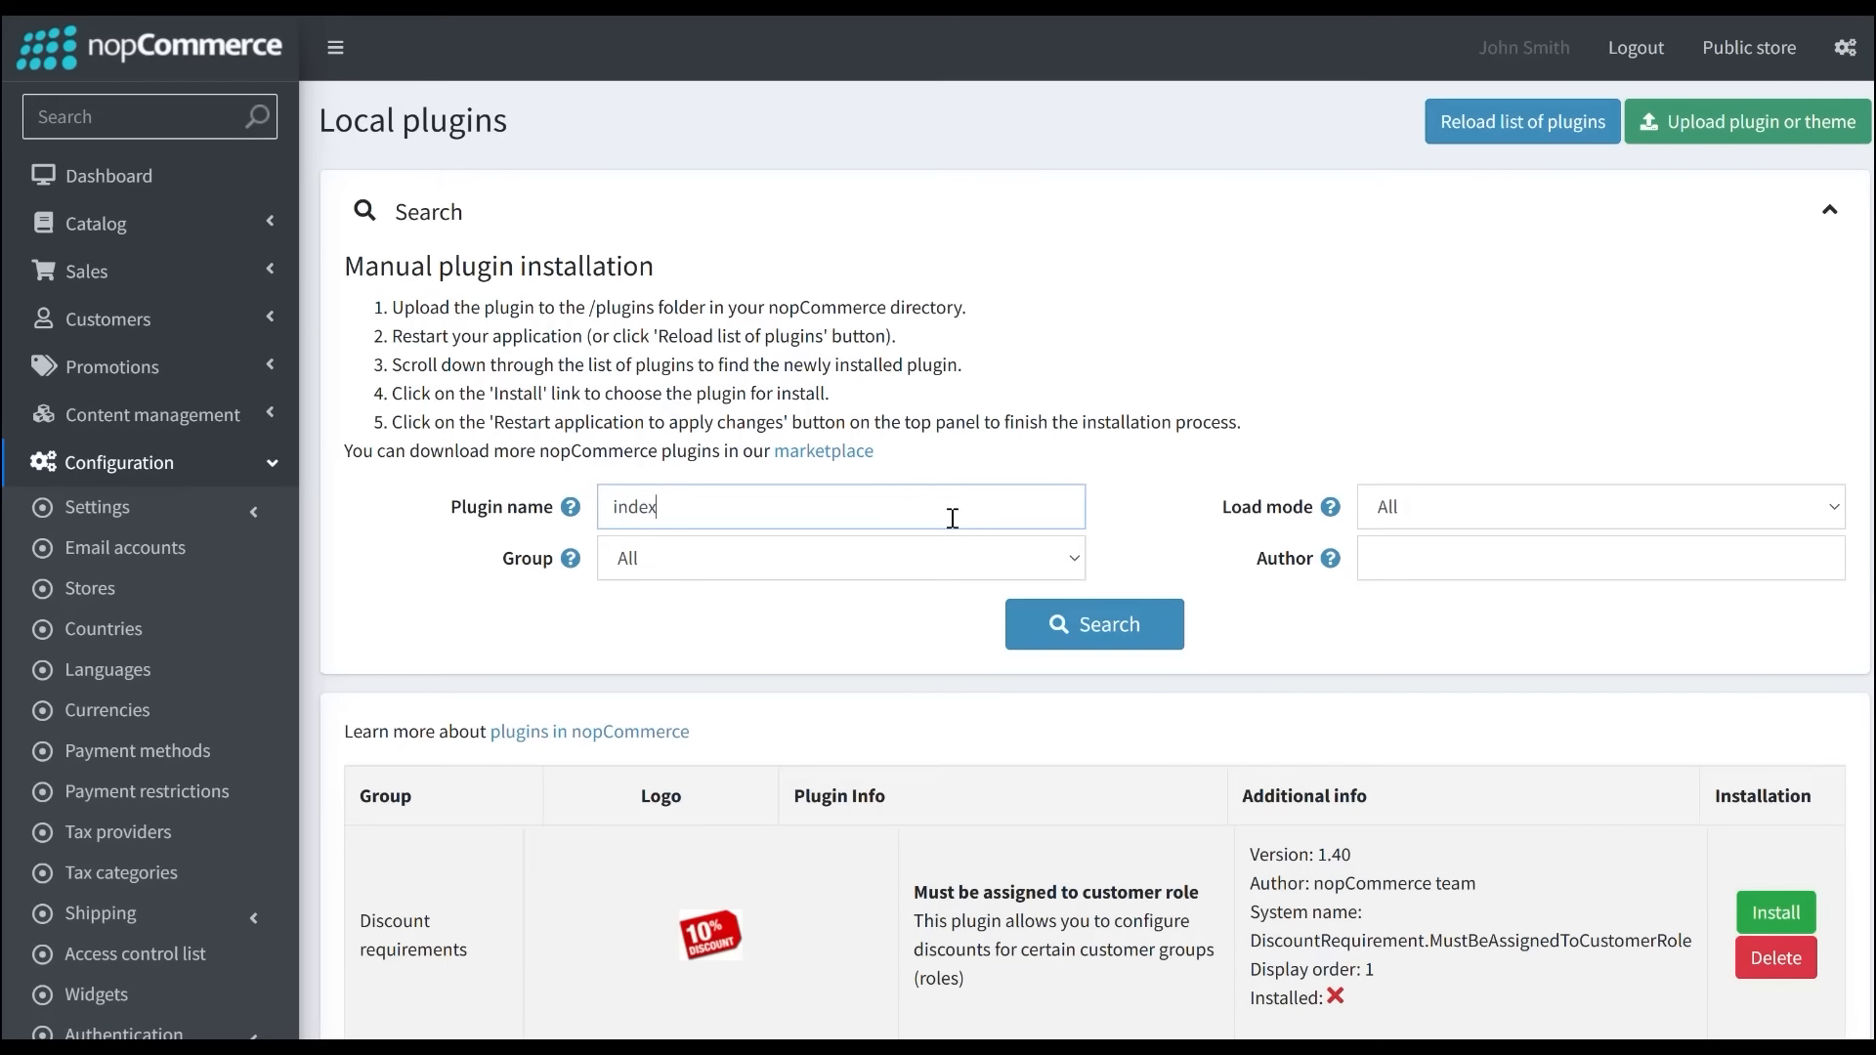
left_click(1102, 629)
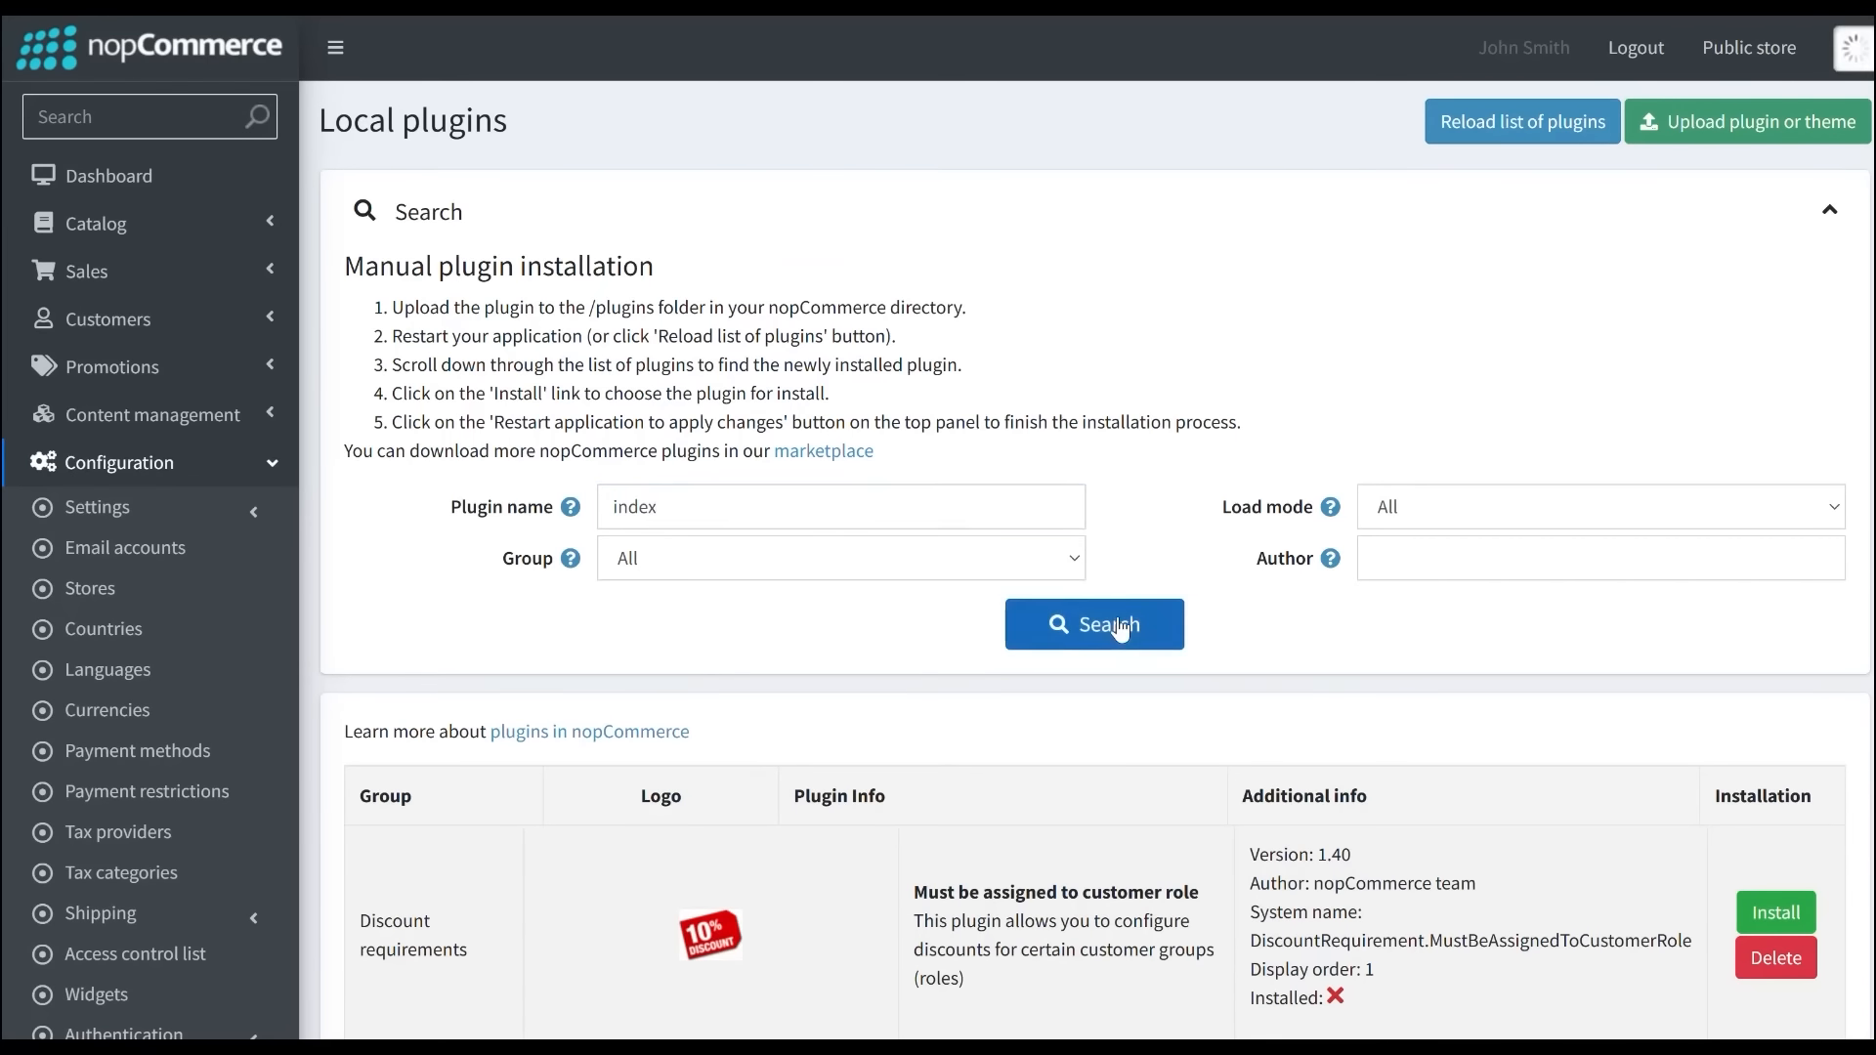
scroll(1107, 645, "down", 3)
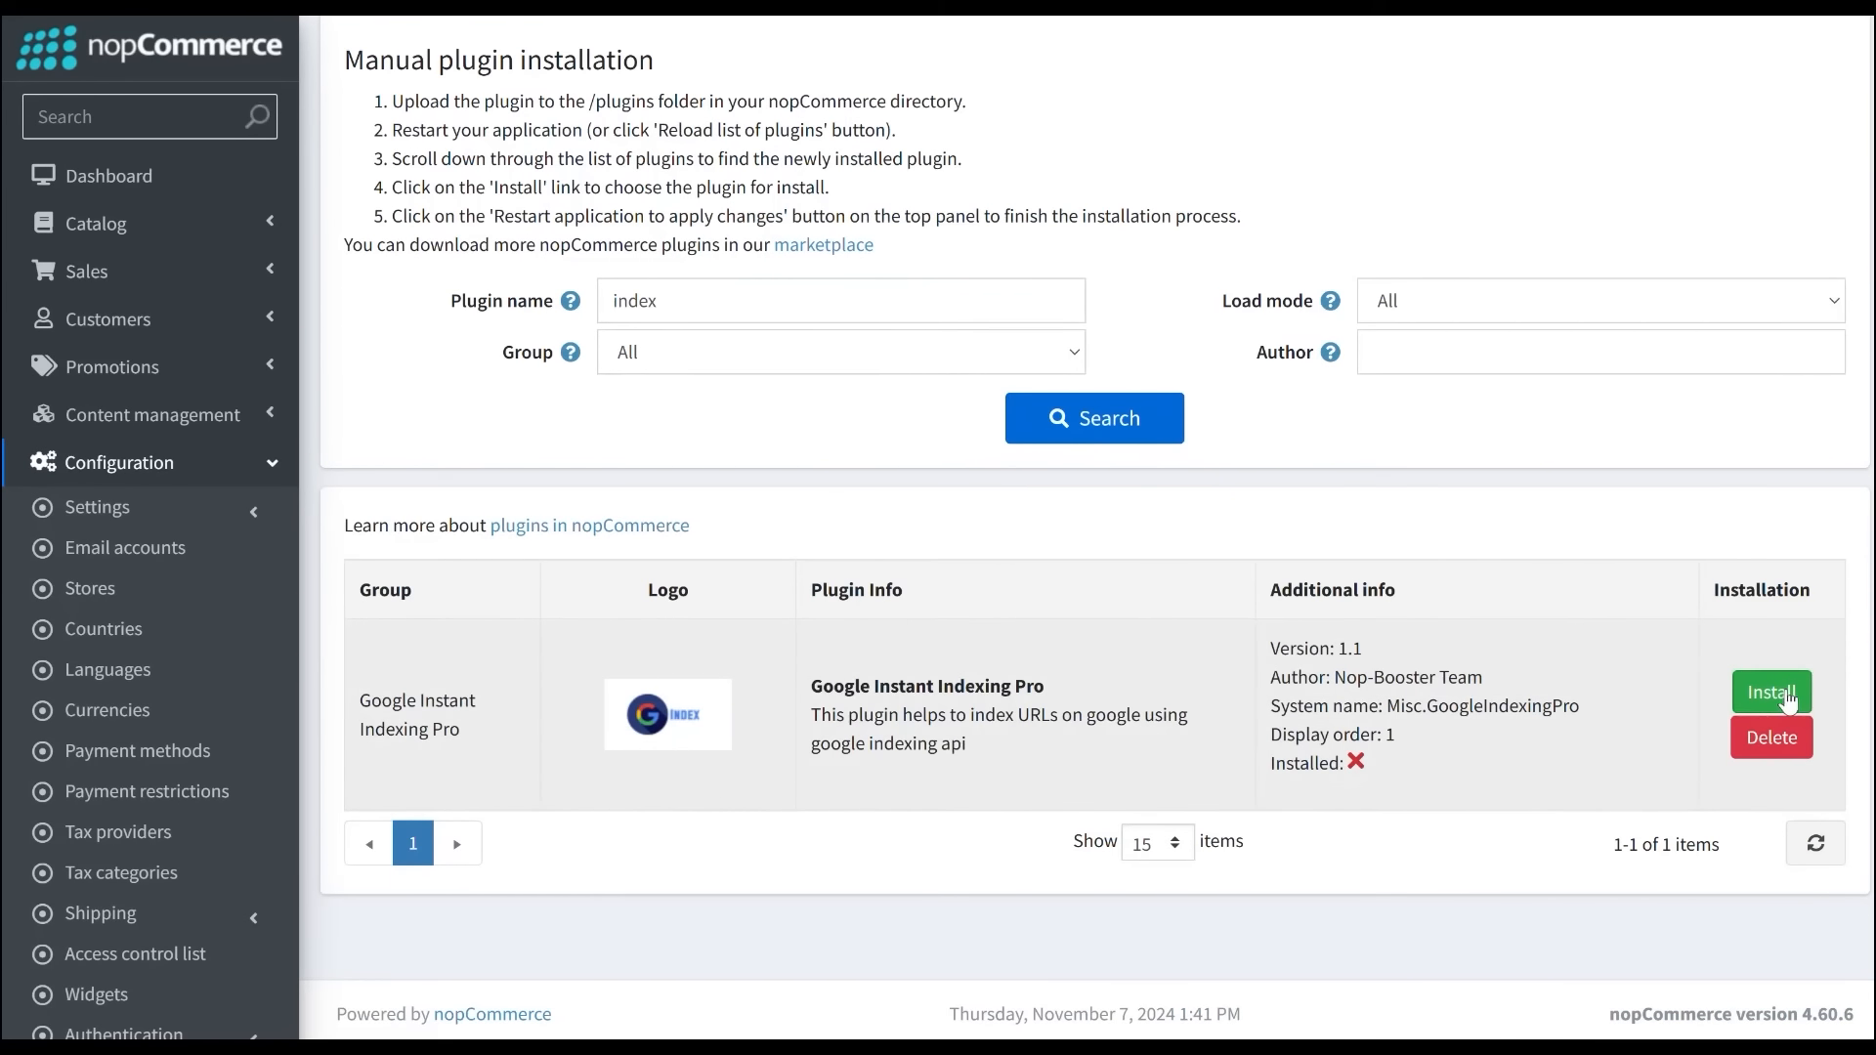
left_click(1766, 695)
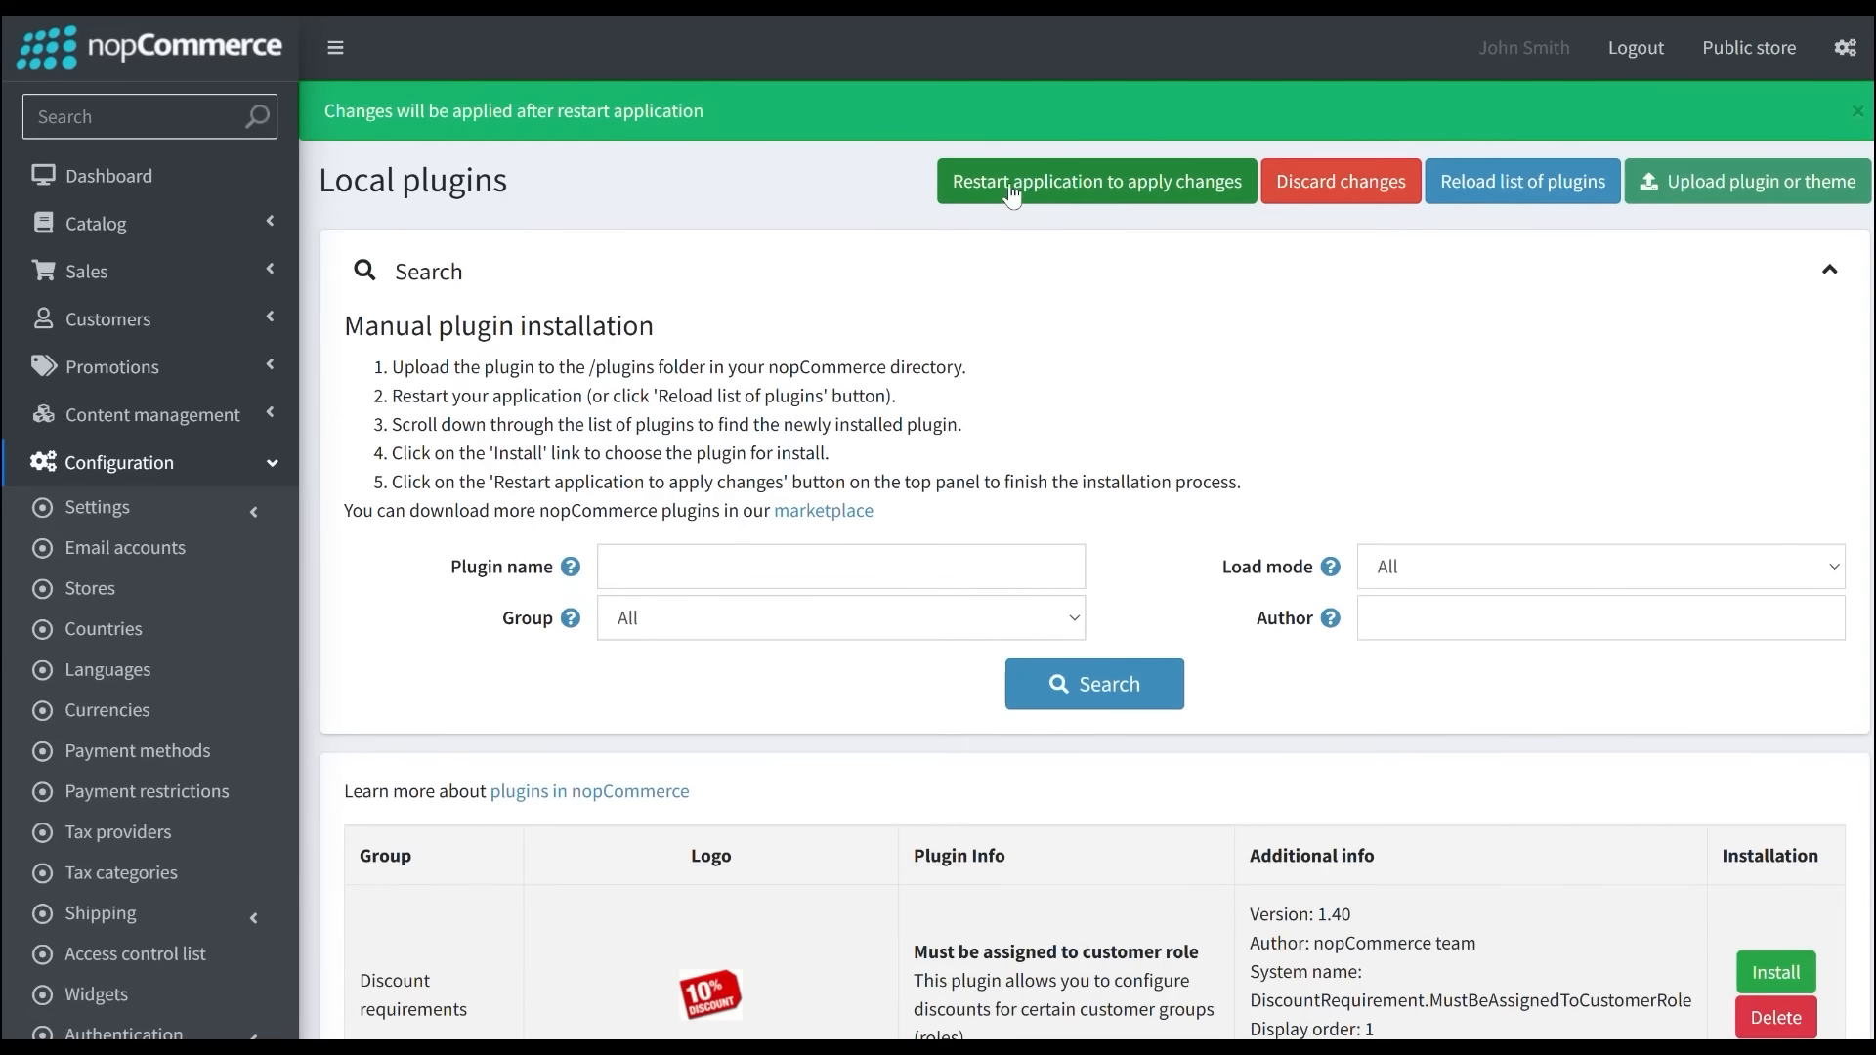
left_click(1074, 184)
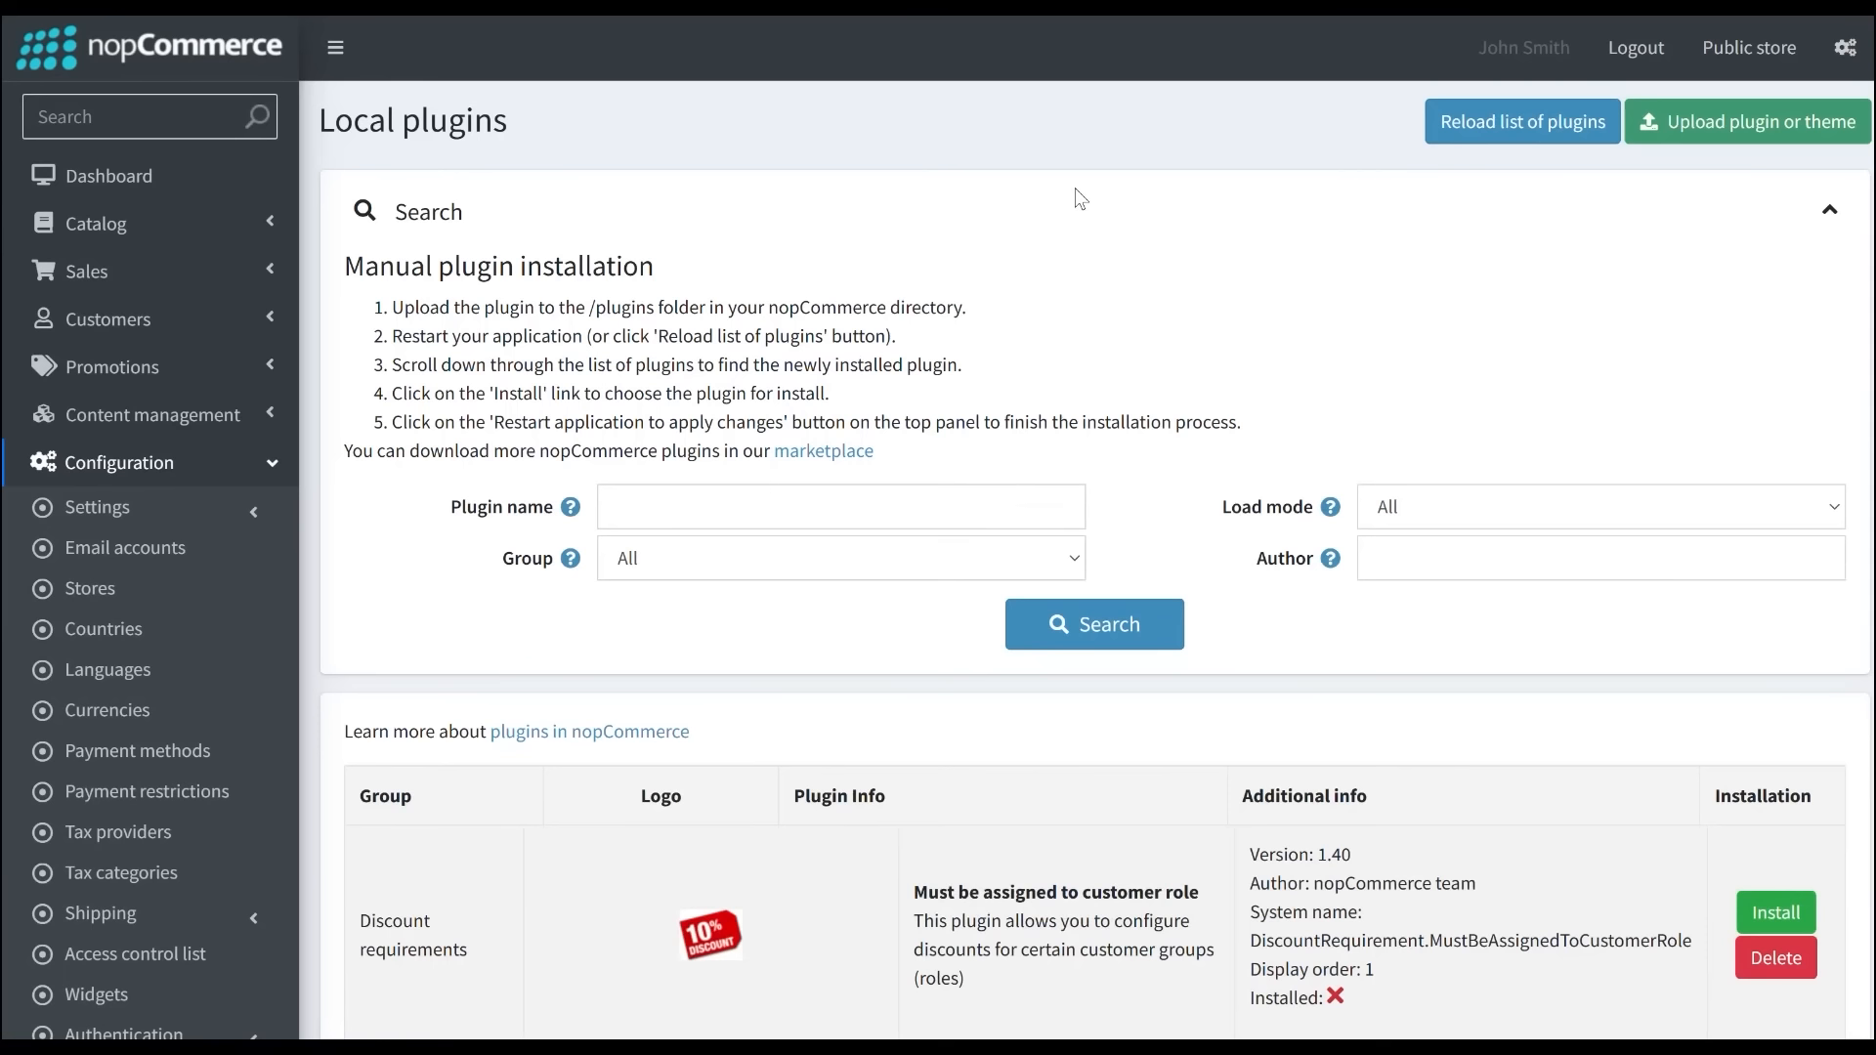
Filter the local plugins by the name "index" and open the configuration of Google Instant Indexing Pro.
left_click(743, 498)
type("index")
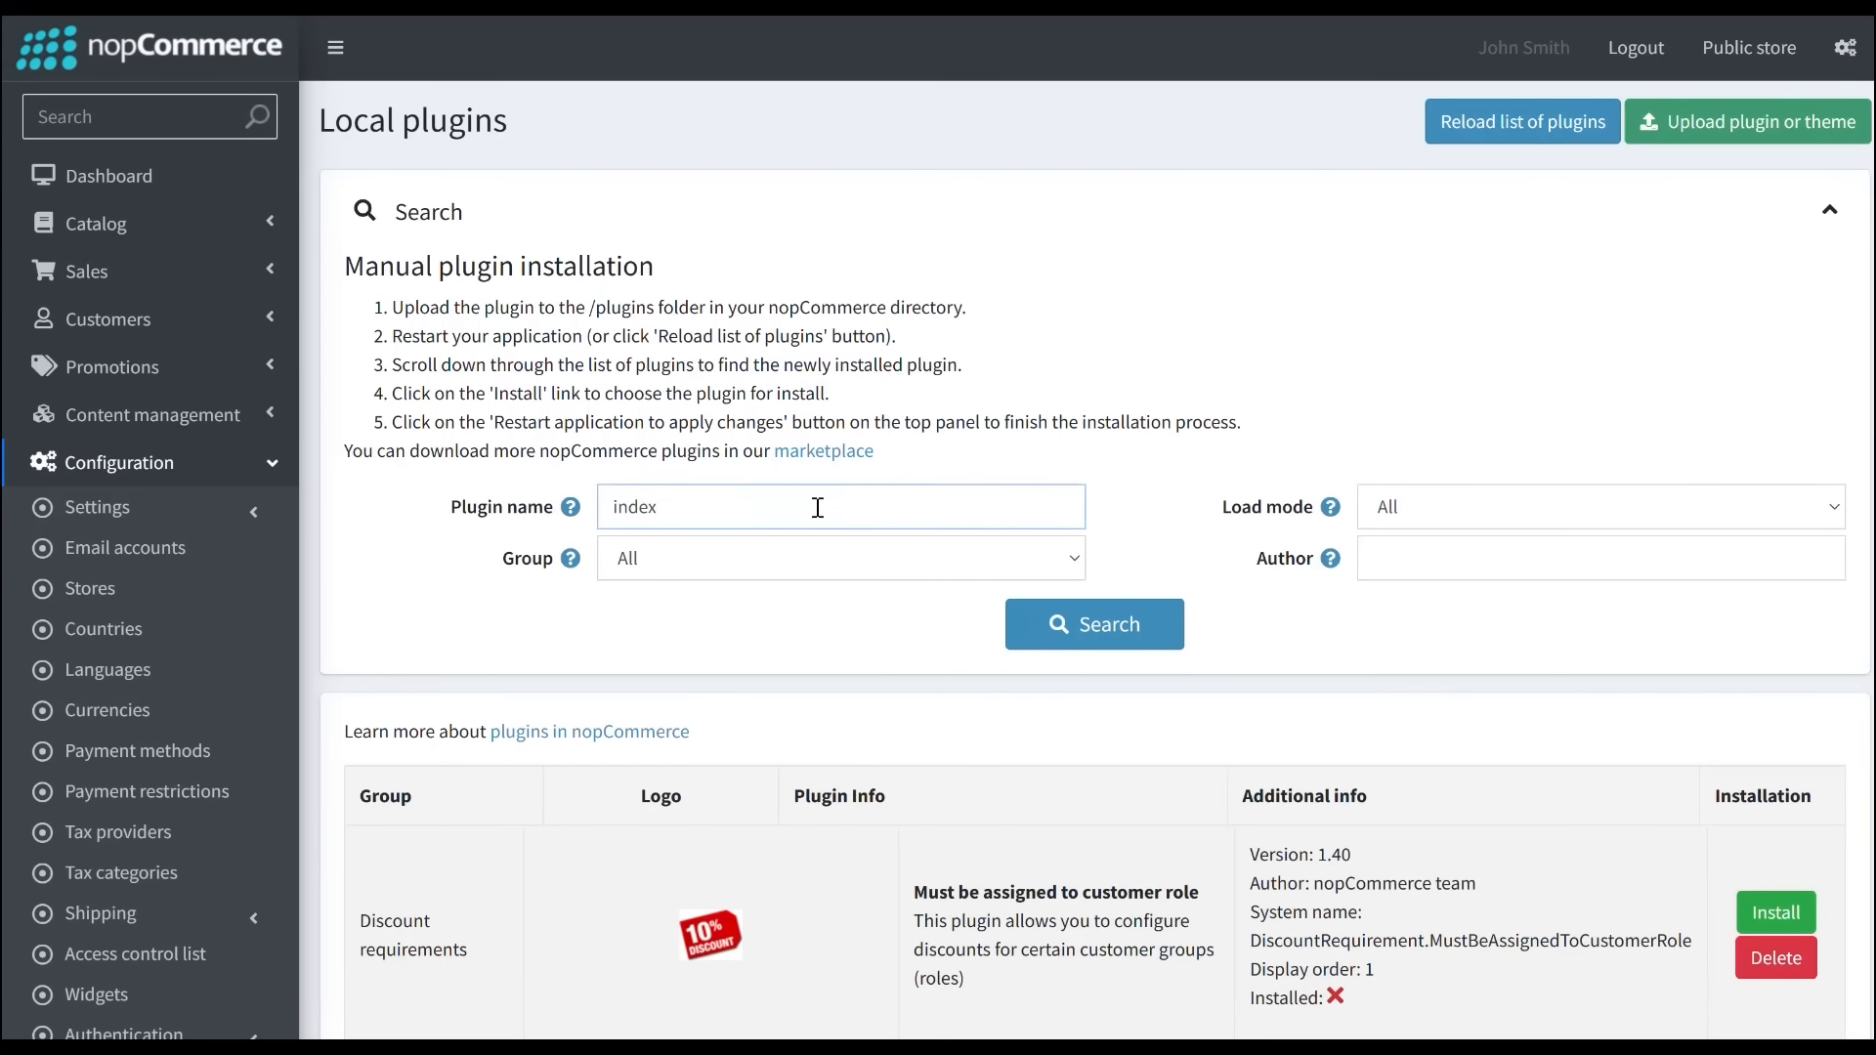
left_click(1080, 628)
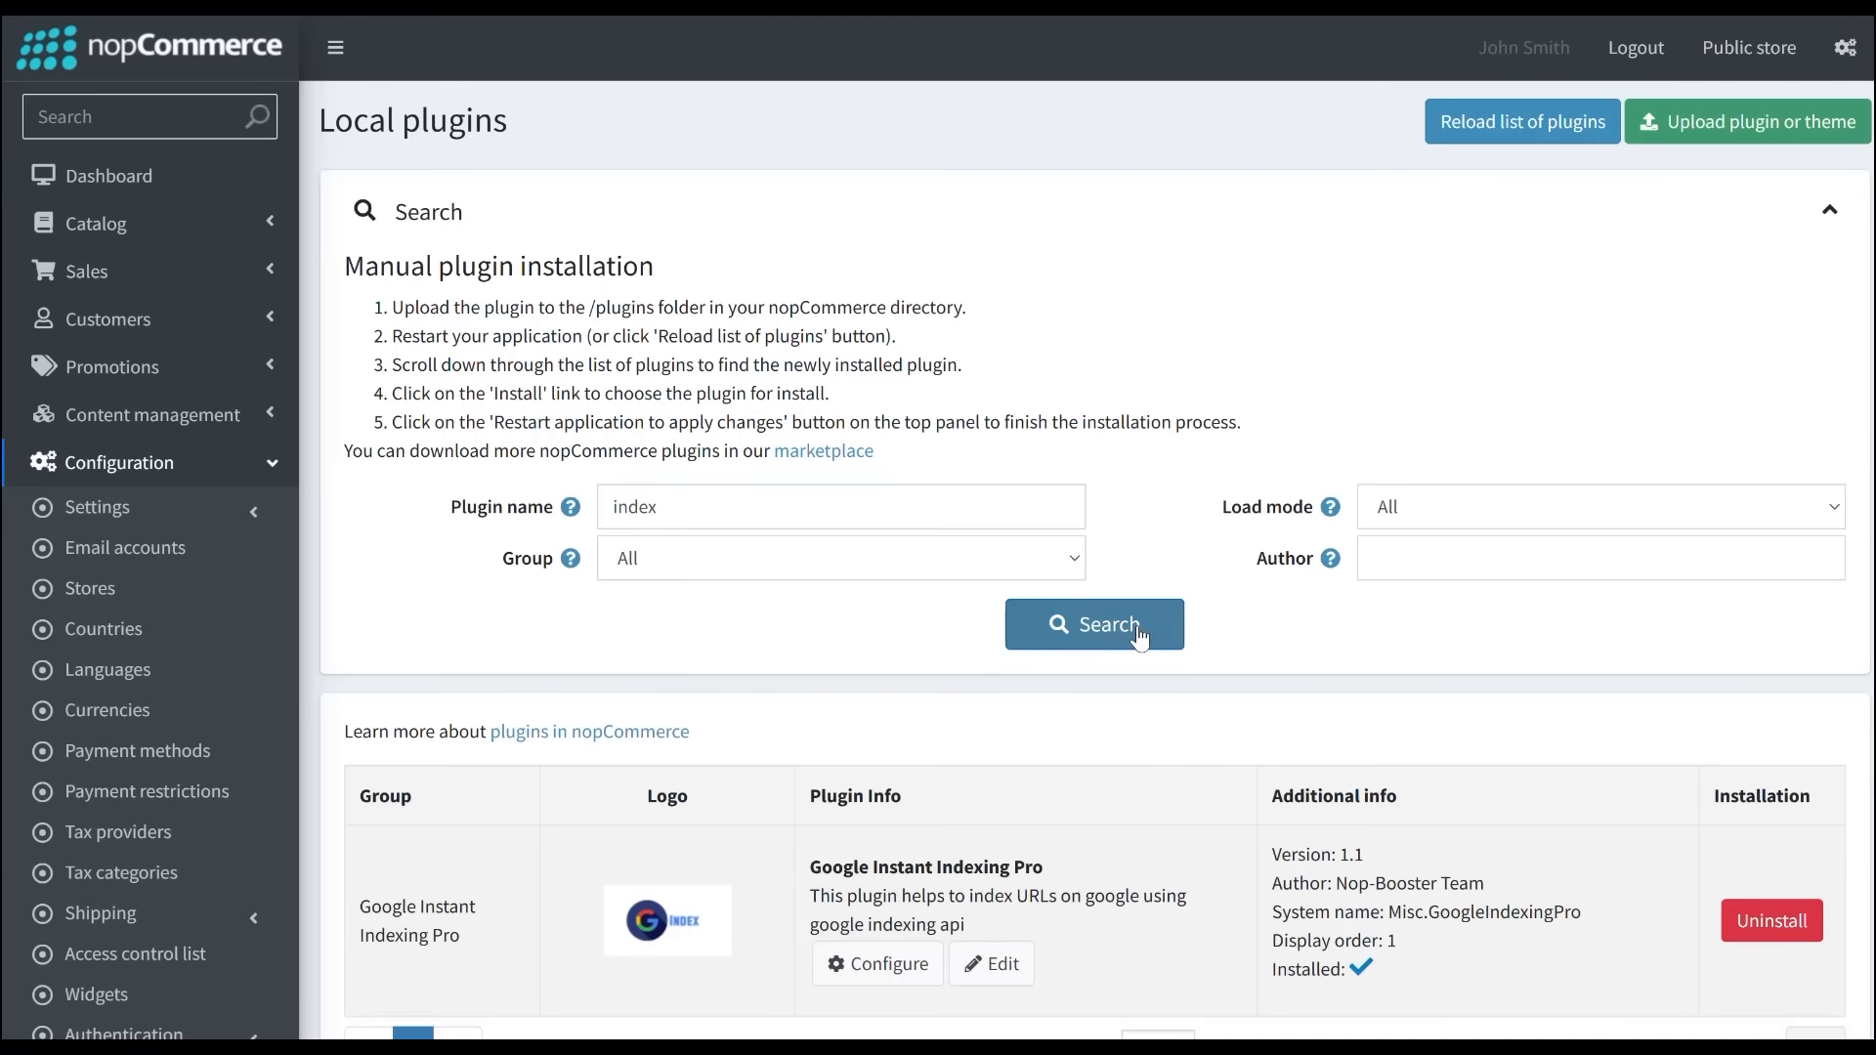
scroll(1456, 879, "down", 1)
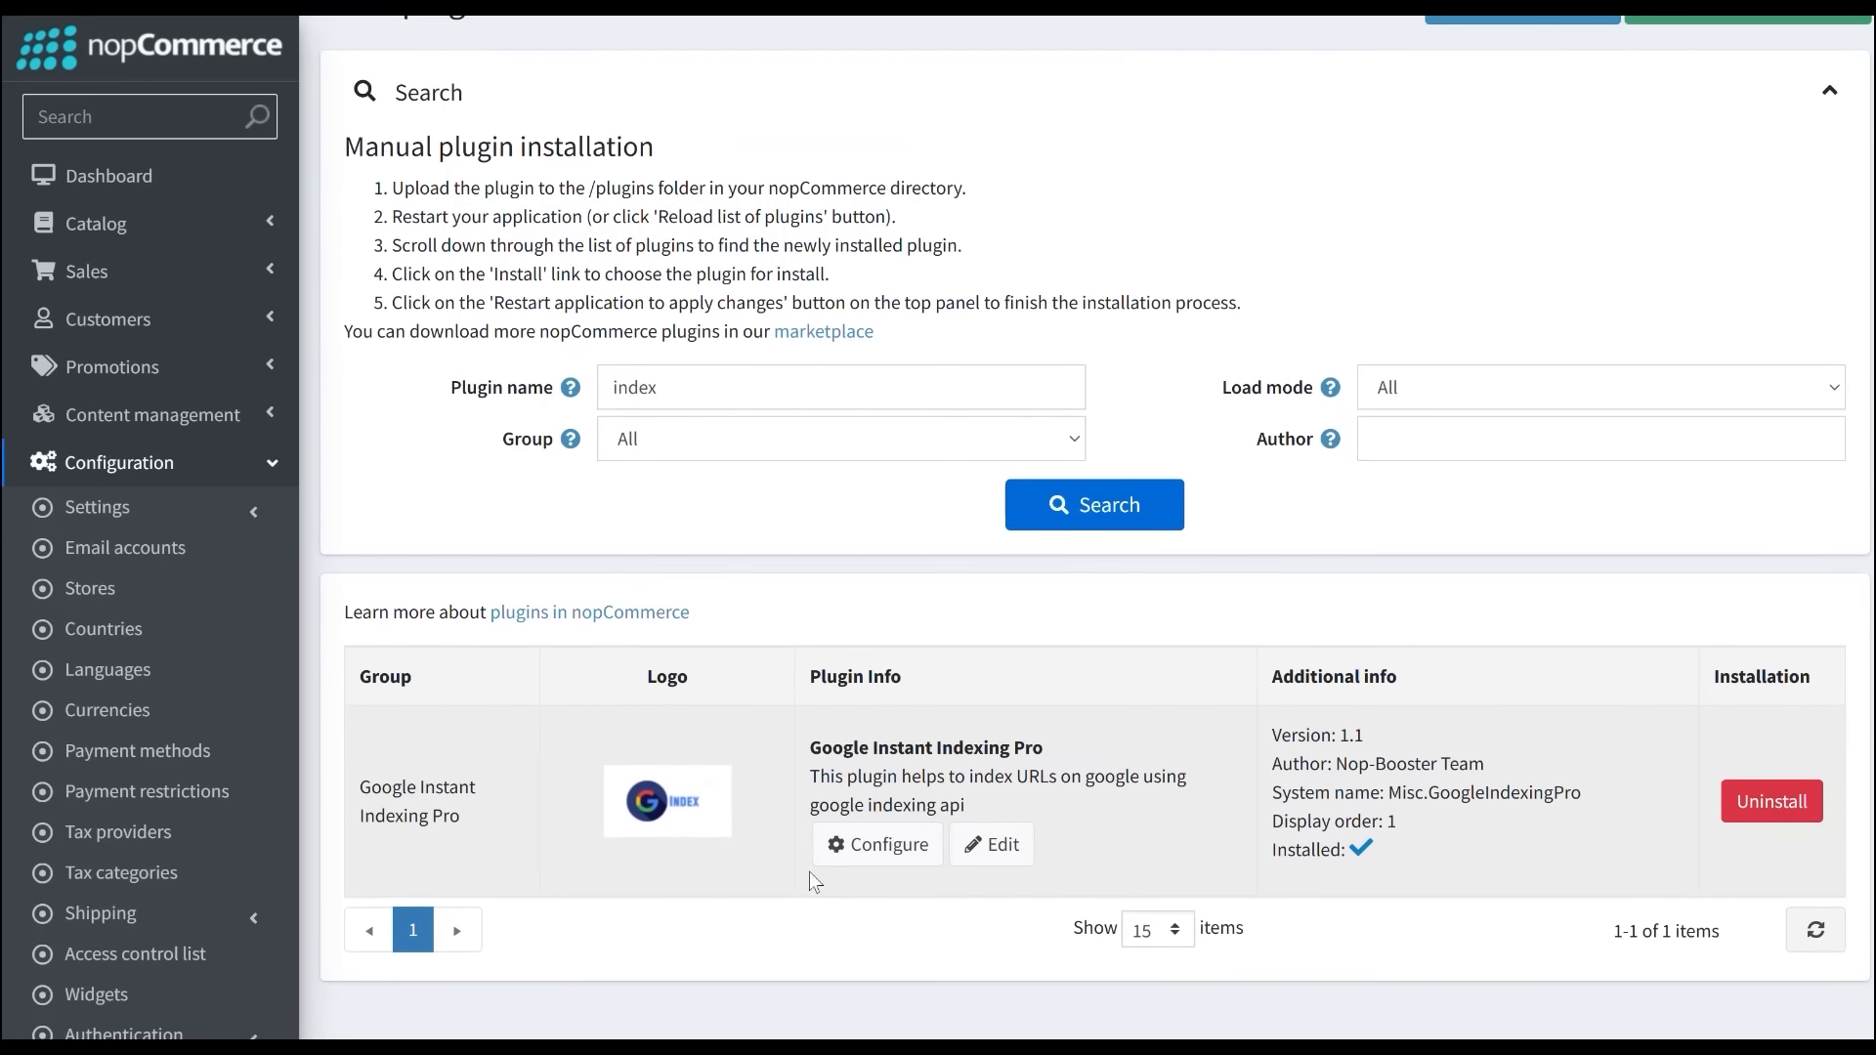
left_click(873, 846)
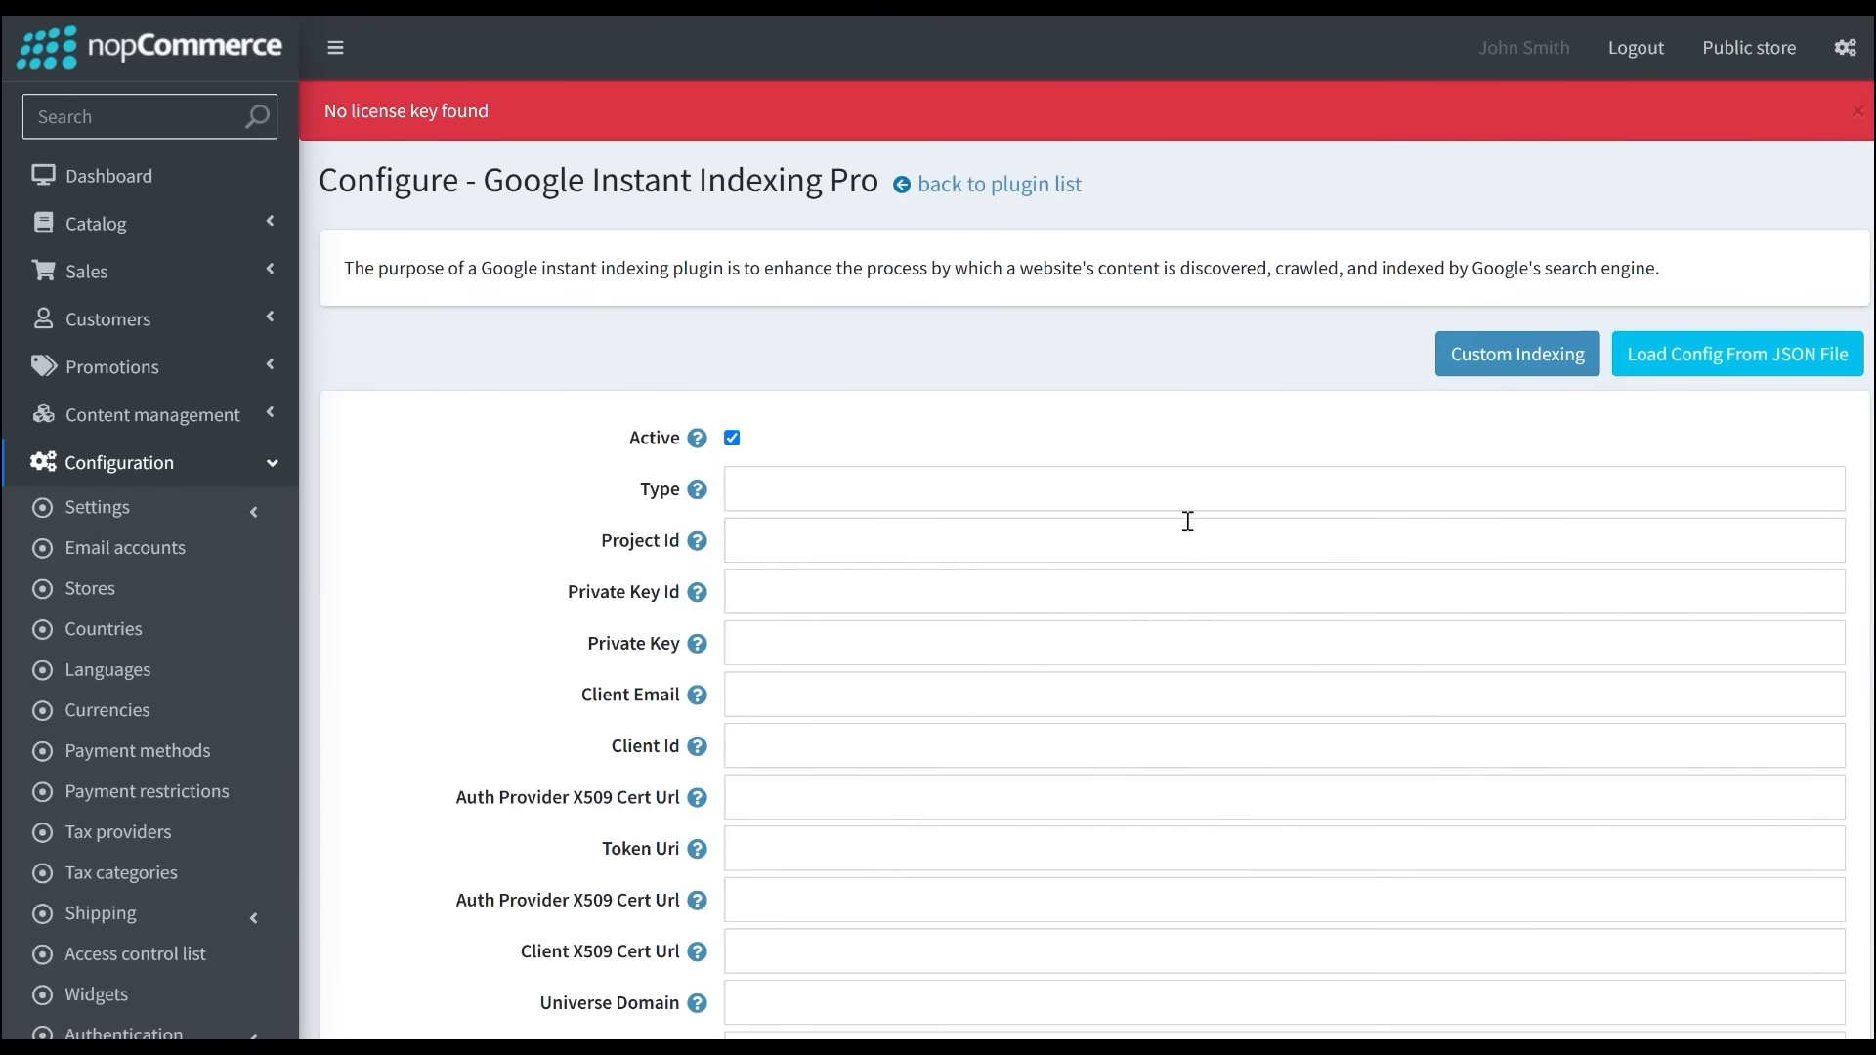
Load the plugin's configuration from the downloaded service account JSON key file.
left_click(1756, 362)
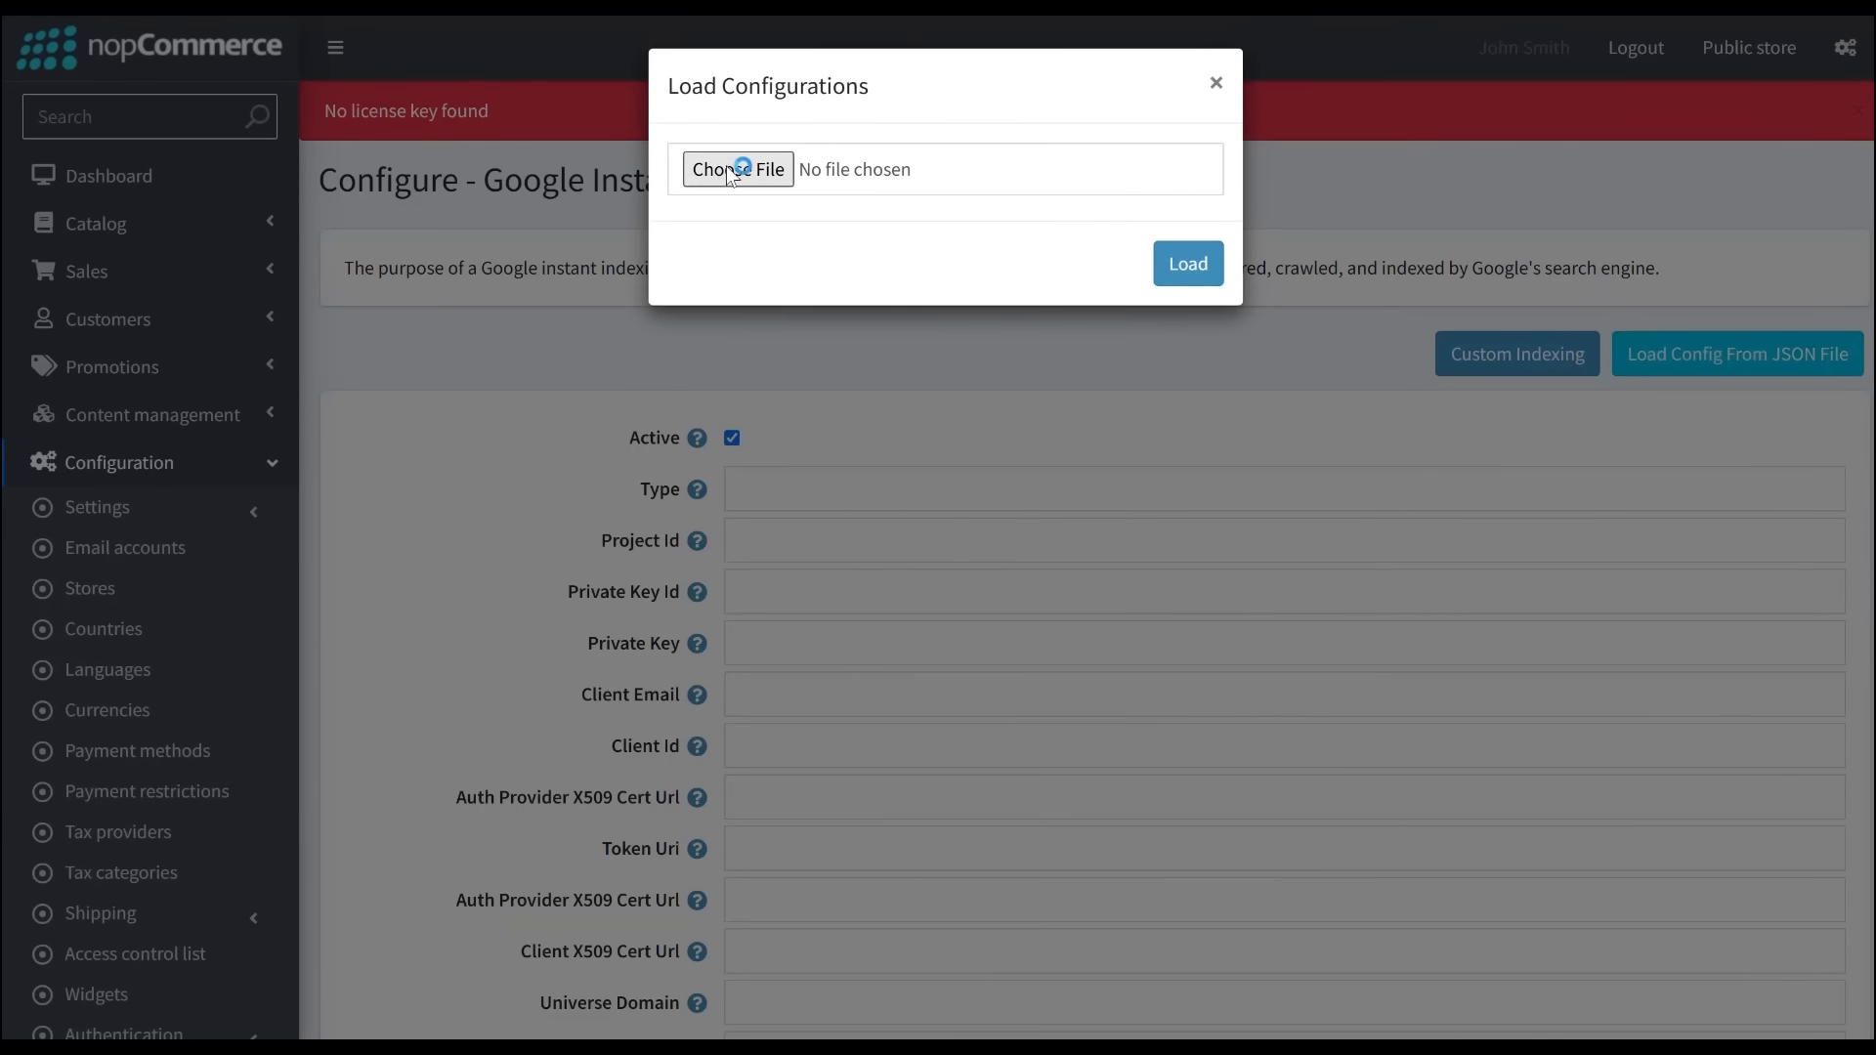
left_click(737, 170)
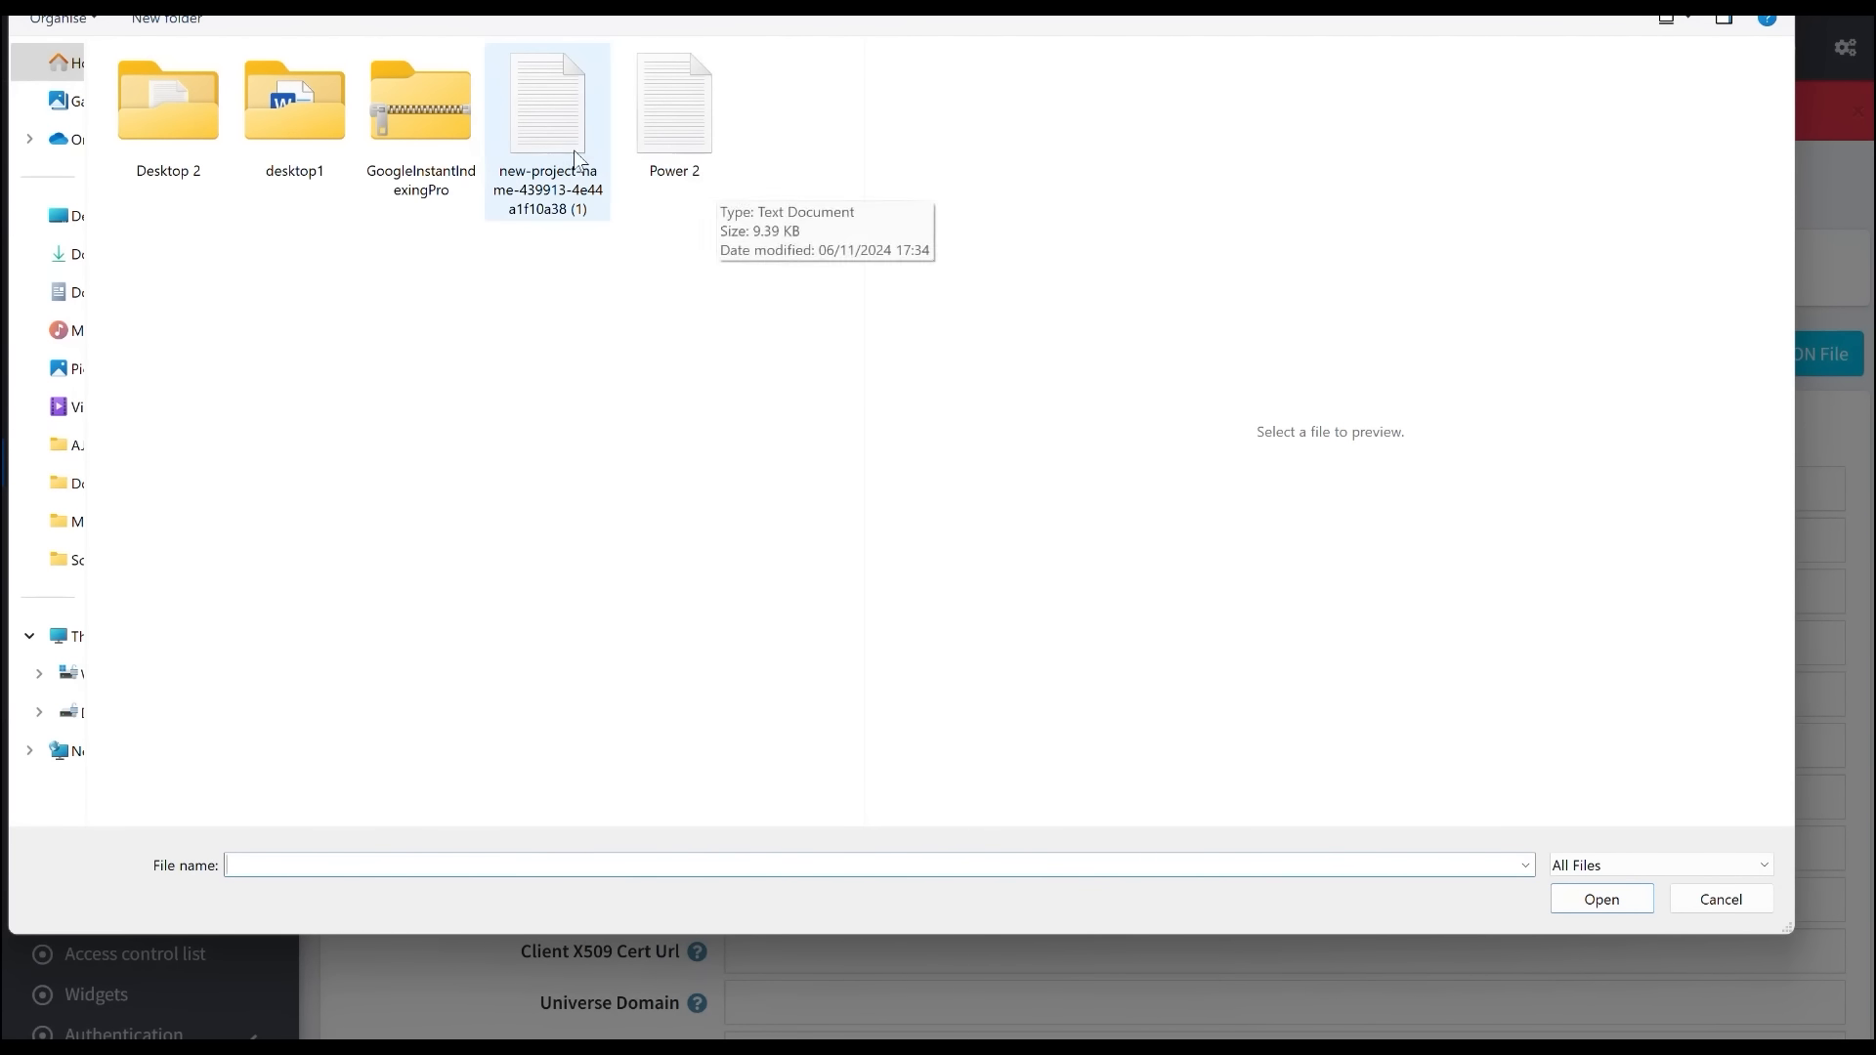
left_click(543, 149)
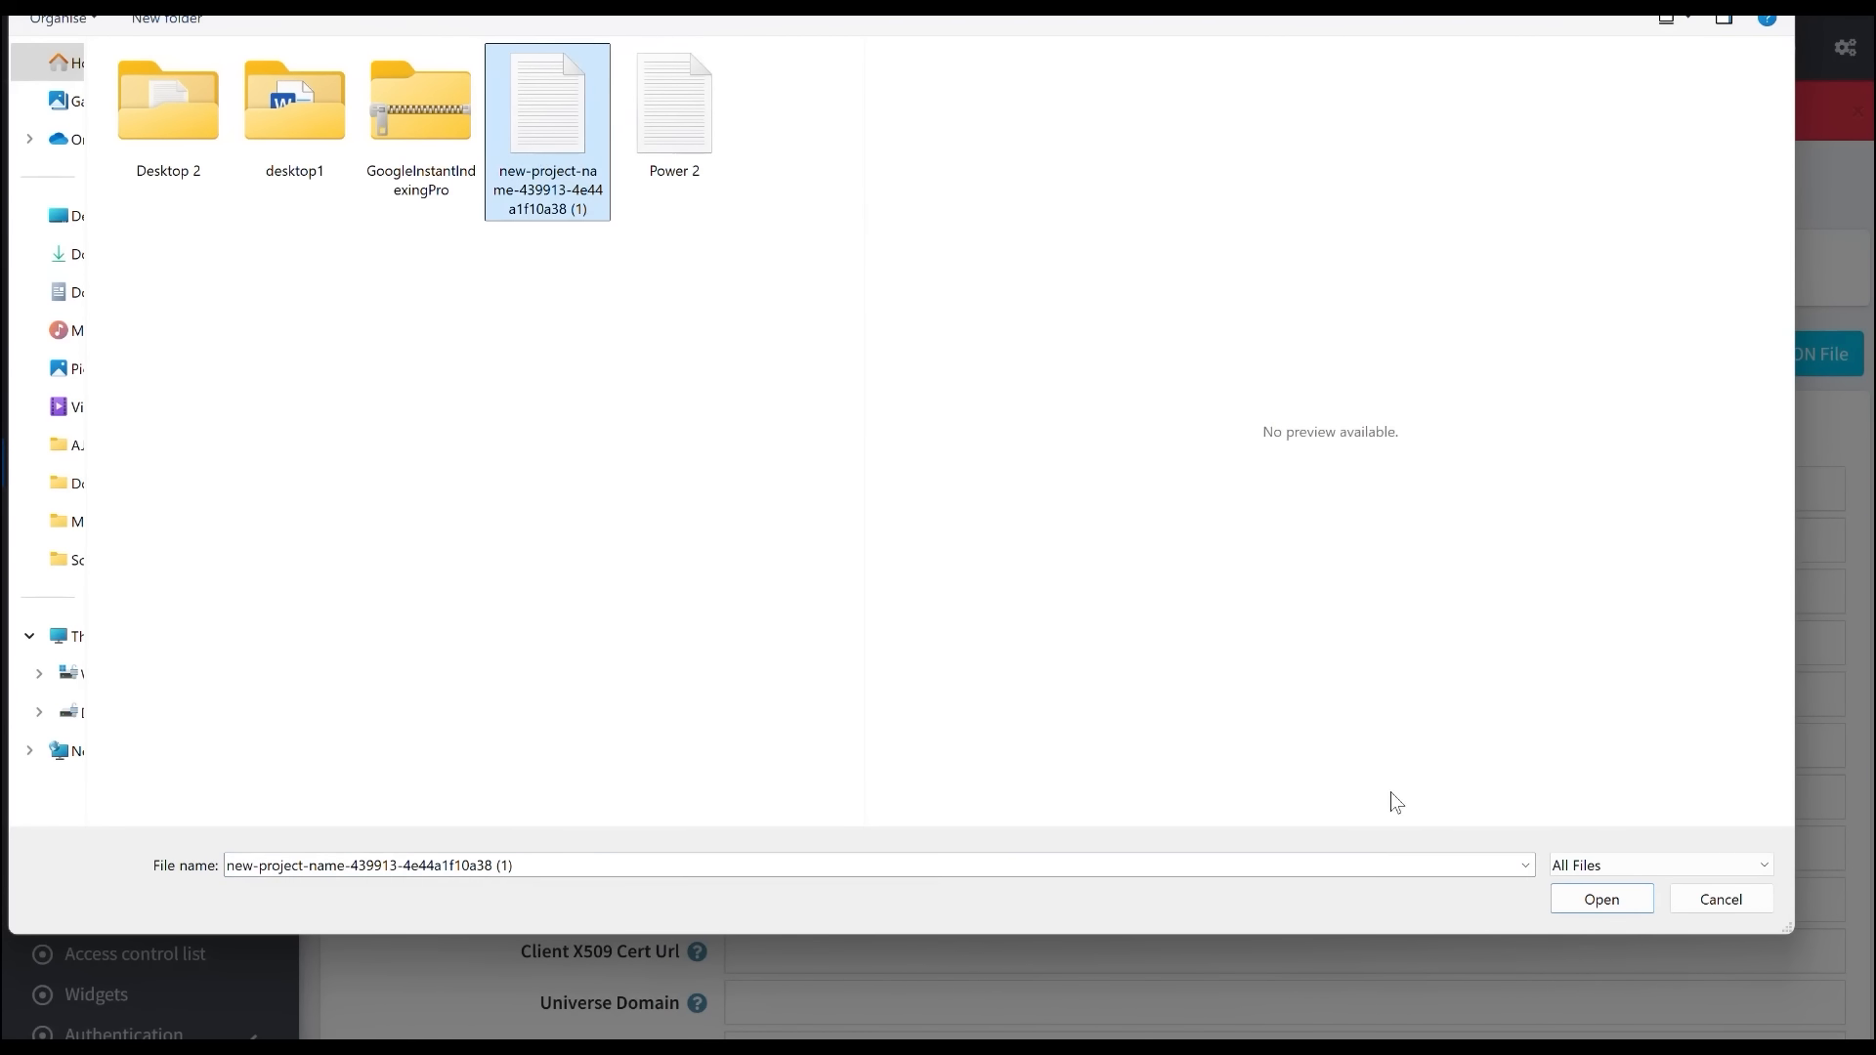
left_click(1593, 899)
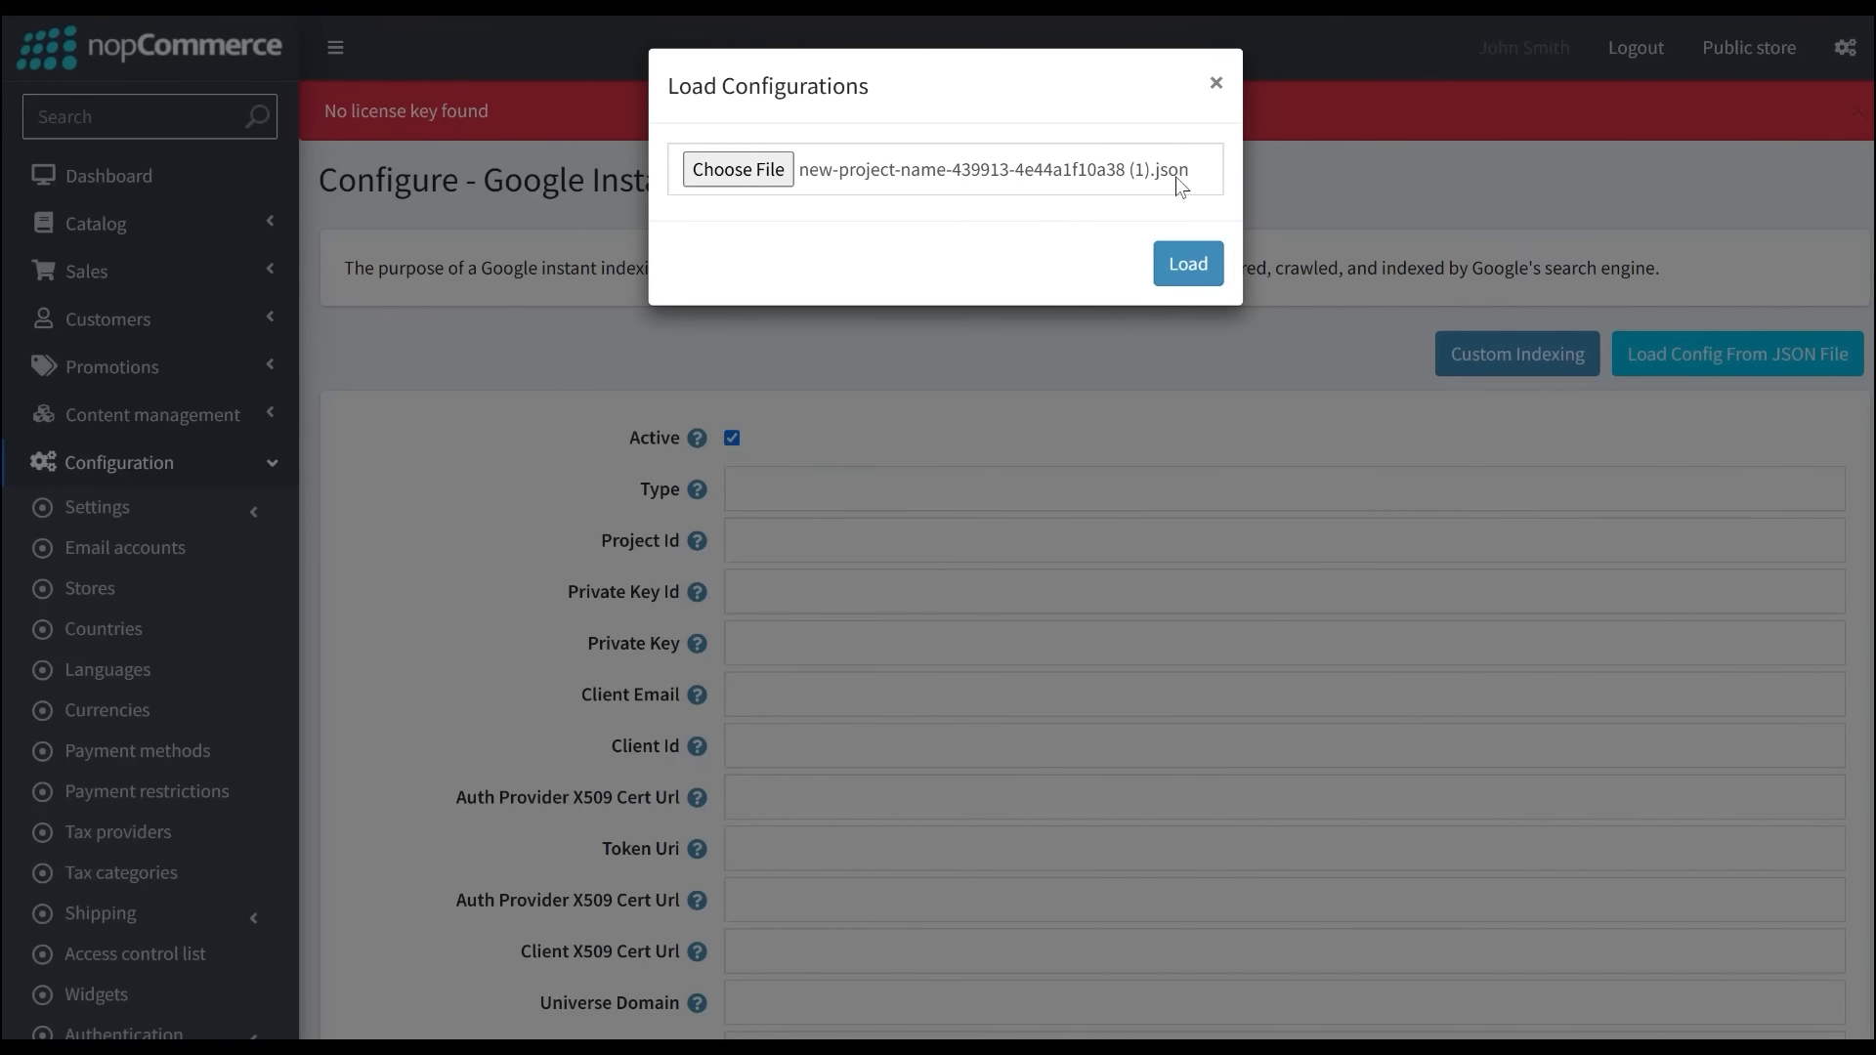
left_click(1189, 265)
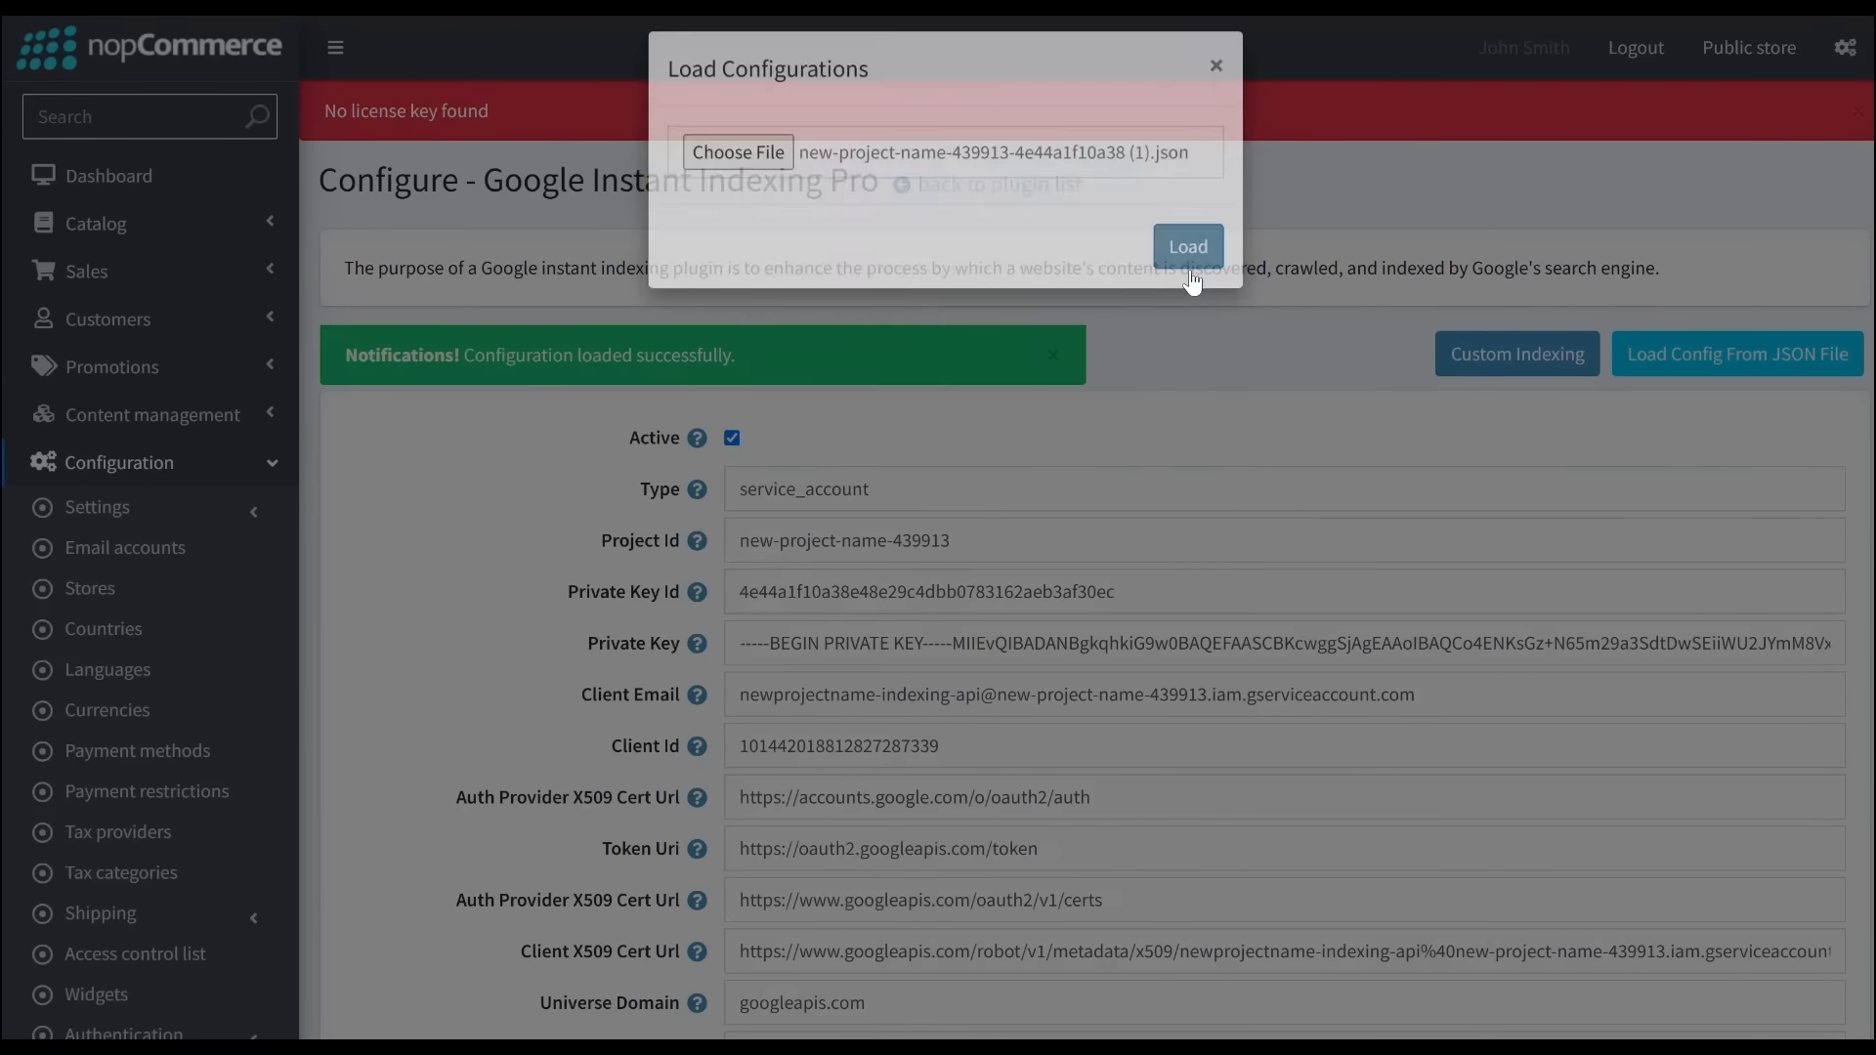
Review the loaded plugin configuration and open the License Key field for entry.
scroll(890, 507, "down", 3)
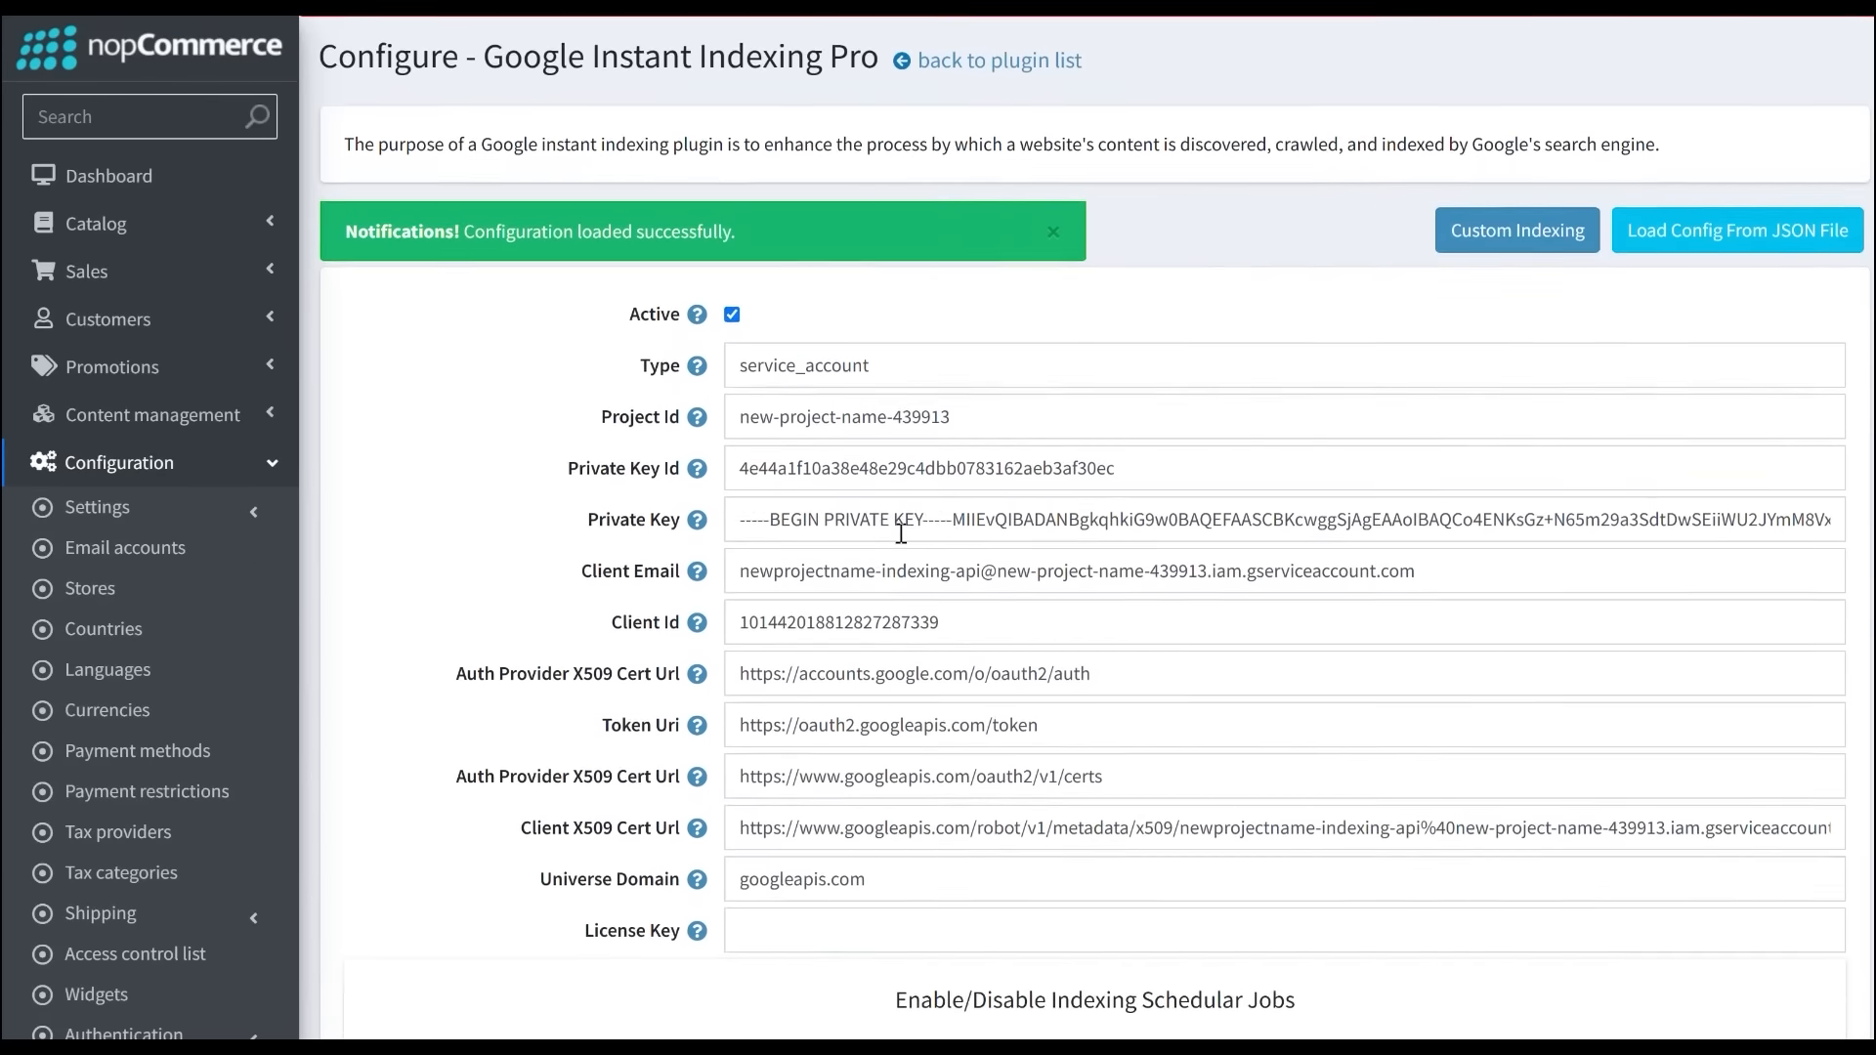
left_click(745, 755)
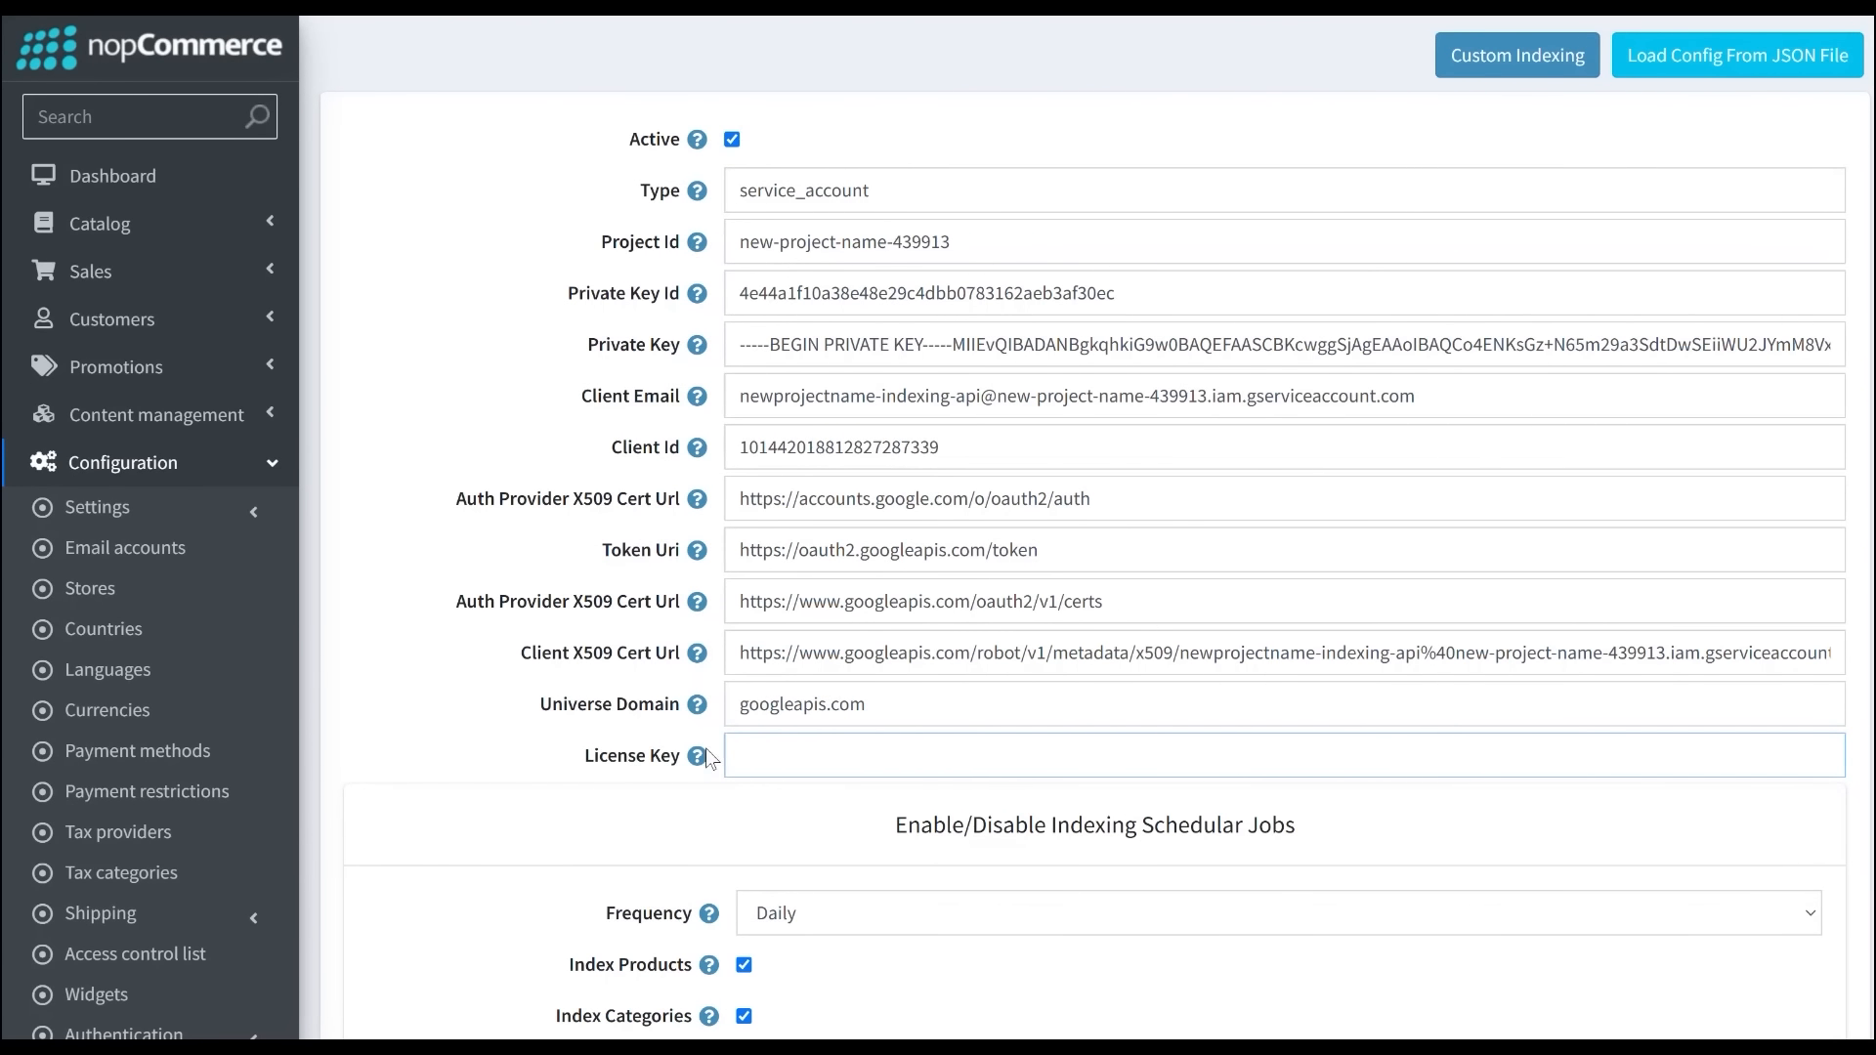
scroll(856, 745, "down", 3)
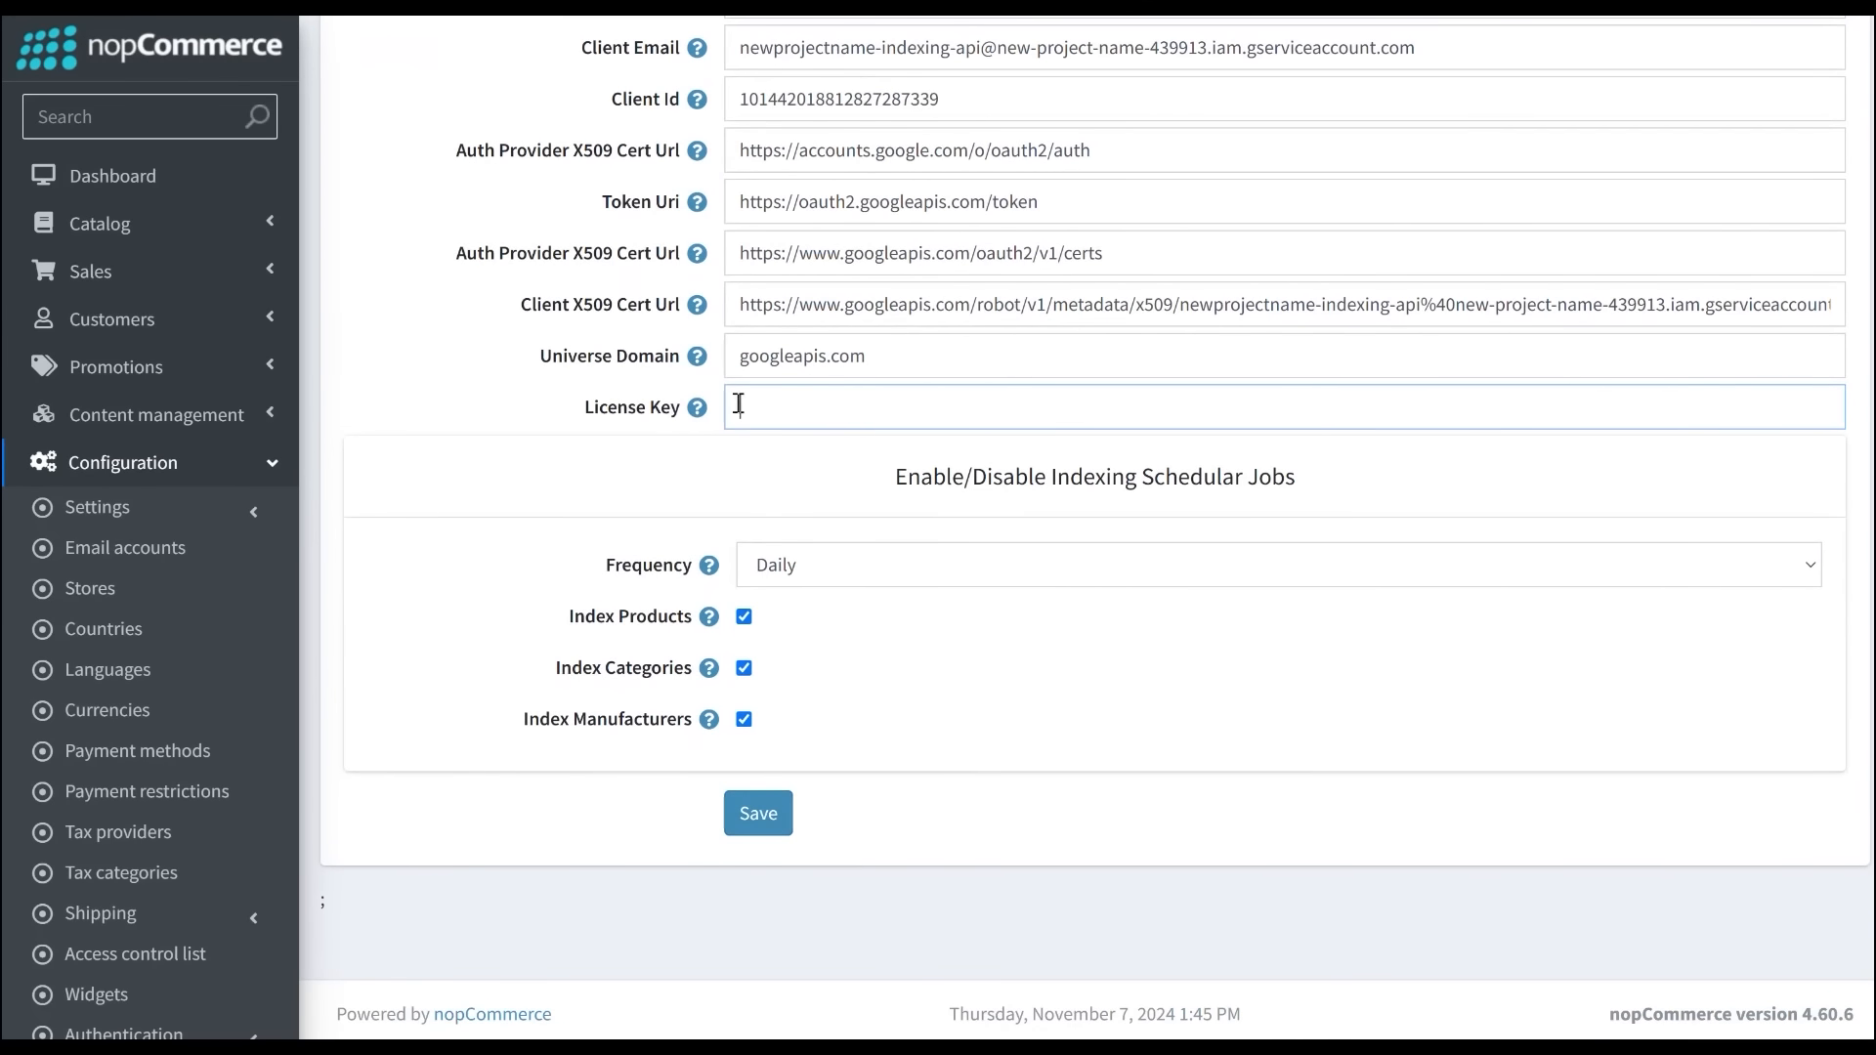